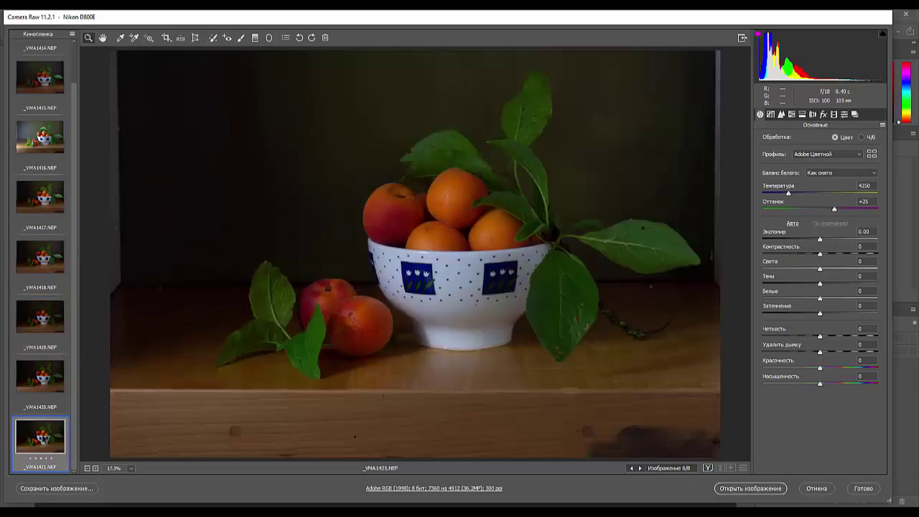
Step: Straighten _VMA1421.NEF along the table's front edge and open the image in Photoshop
click(42, 310)
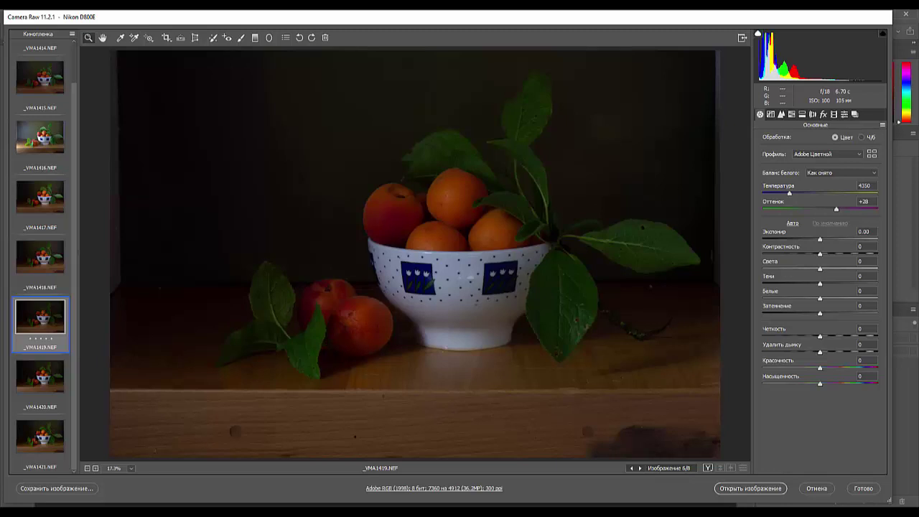
click(37, 439)
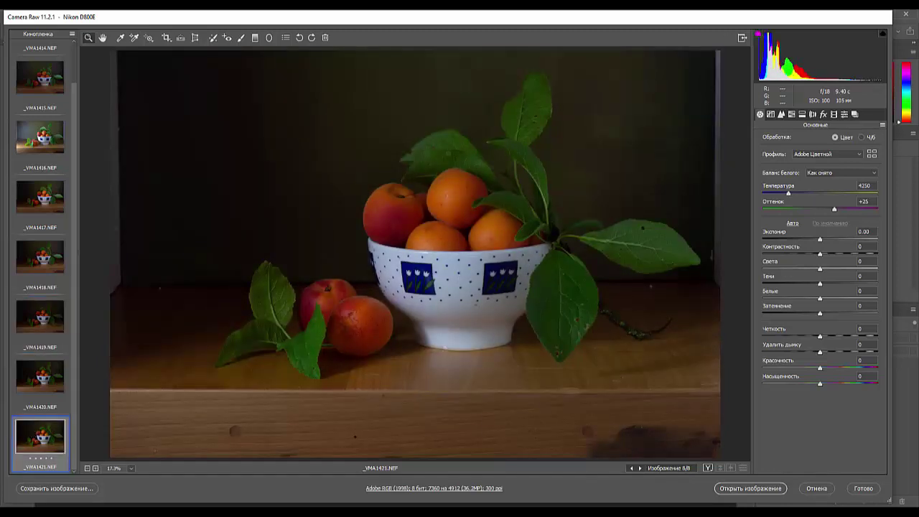
click(180, 37)
drag(109, 390, 747, 391)
key(z)
click(746, 488)
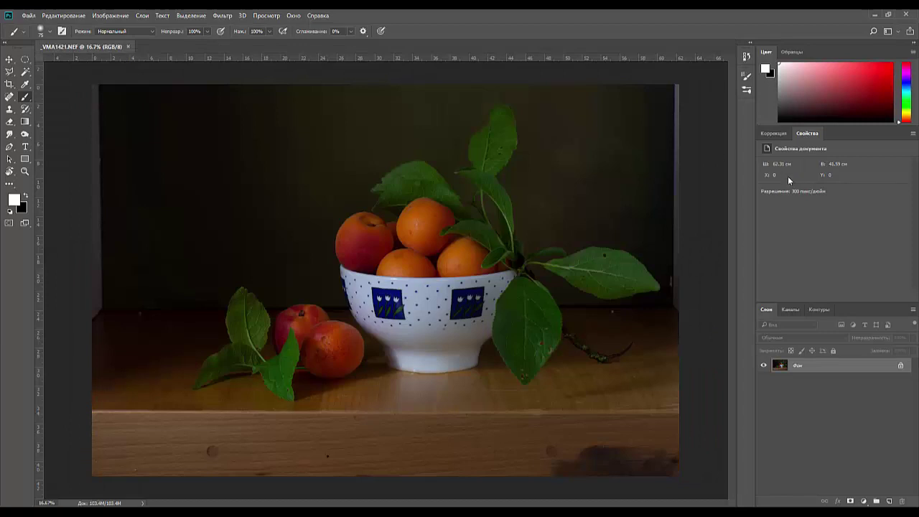
Step: Level the photo slightly with the Crop tool against a horizontal guide near the table's back edge, and remove the guide
drag(451, 57, 423, 307)
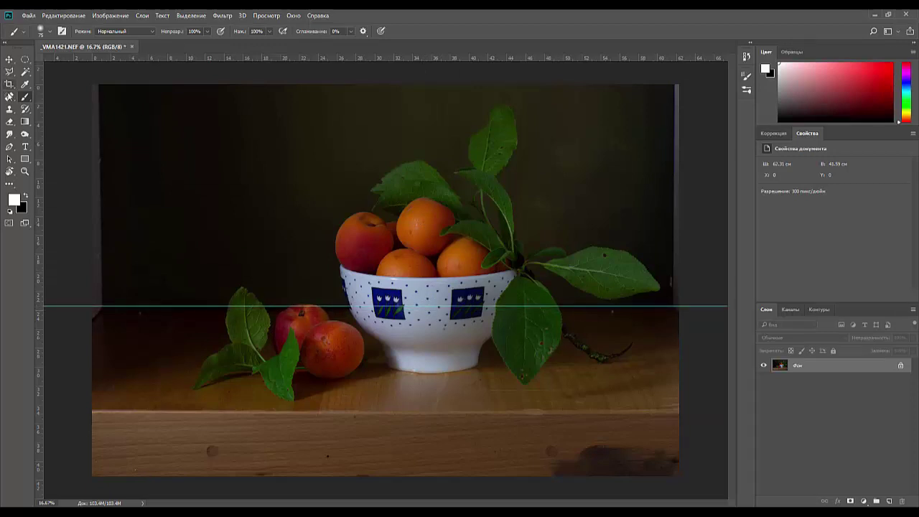
click(10, 84)
drag(702, 181, 696, 181)
key(Return)
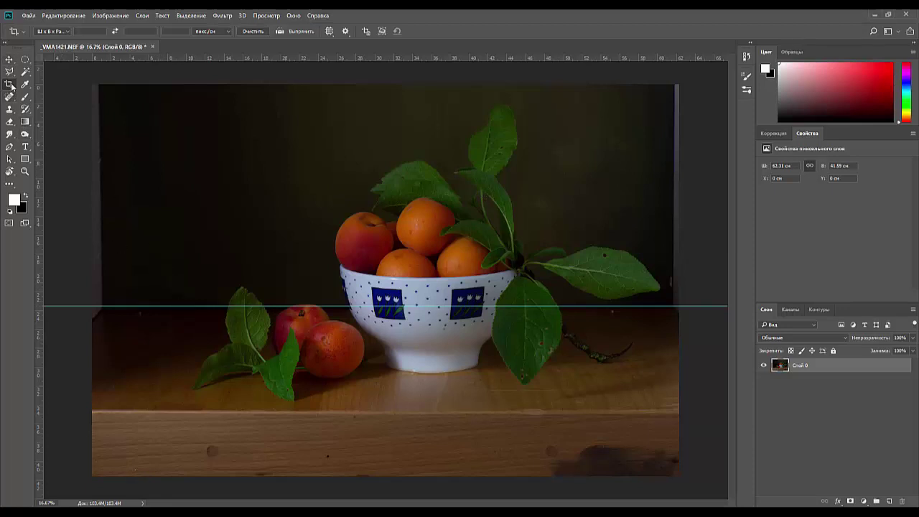
click(11, 57)
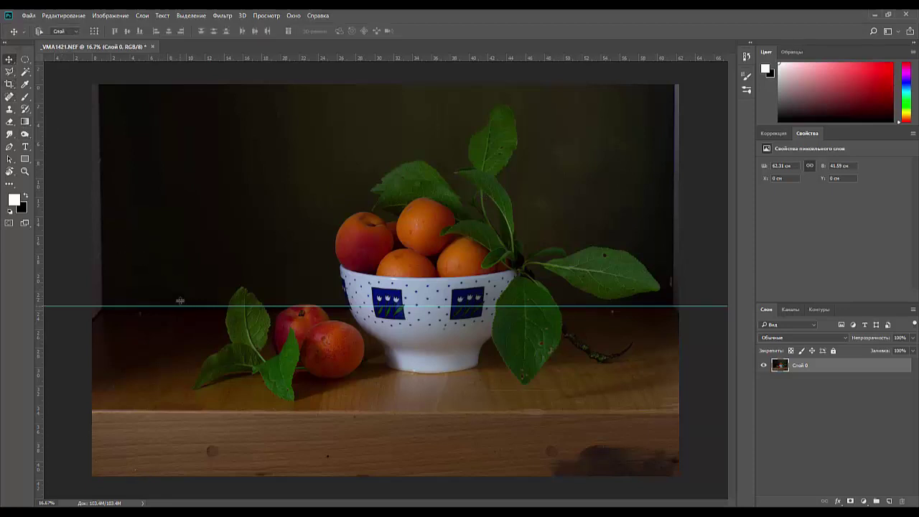
drag(178, 305, 210, 11)
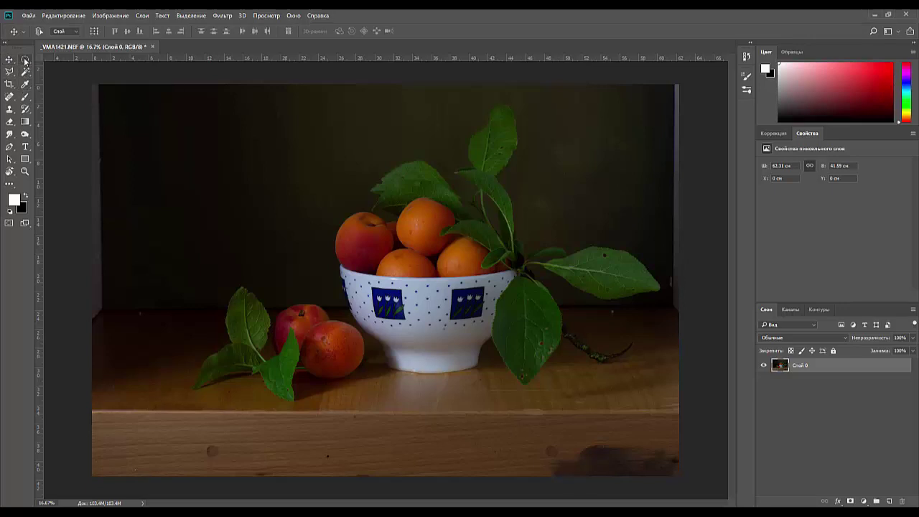
Step: Crop the photo to a rectangular selection with fixed 3:2 proportions that excludes the background's side edges
click(26, 61)
click(52, 59)
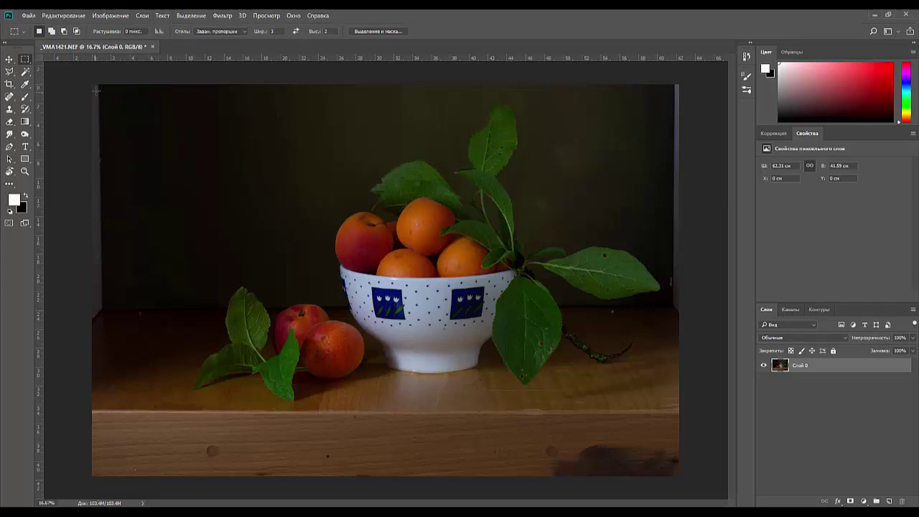
drag(91, 84, 639, 475)
drag(391, 354, 425, 369)
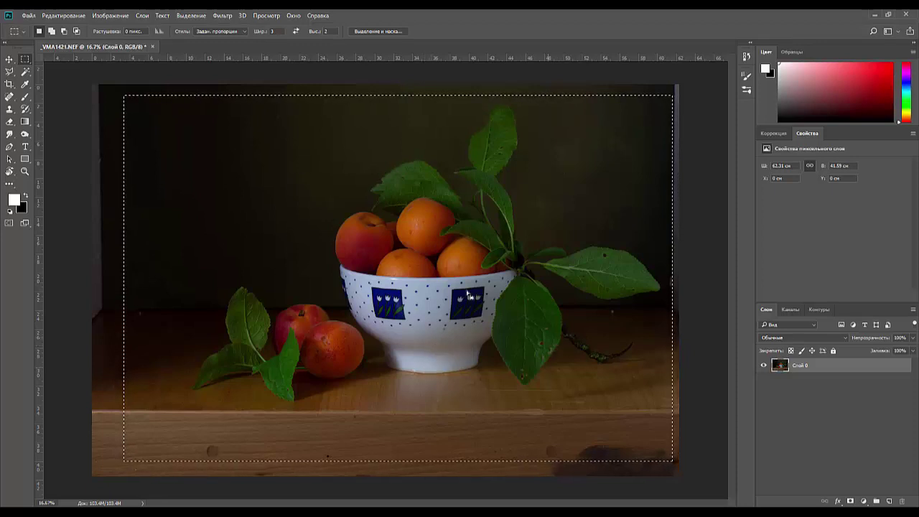
click(111, 15)
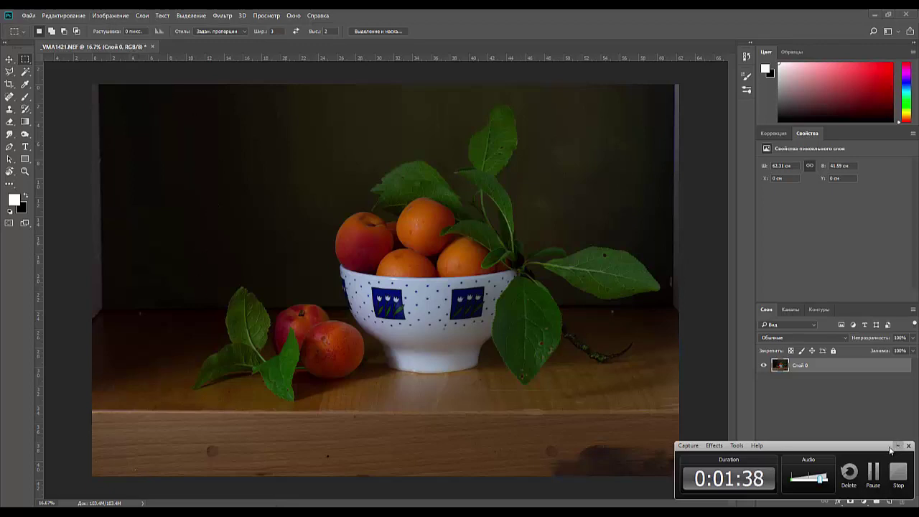
click(890, 450)
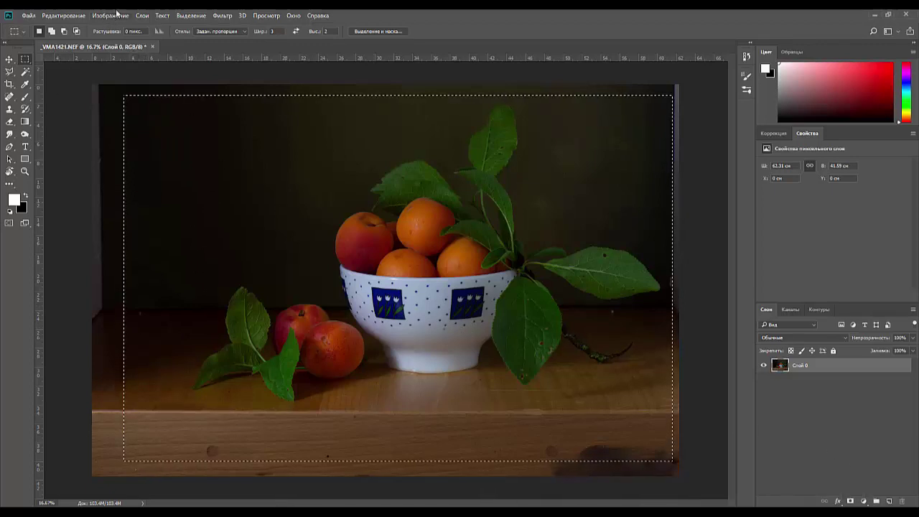
click(110, 15)
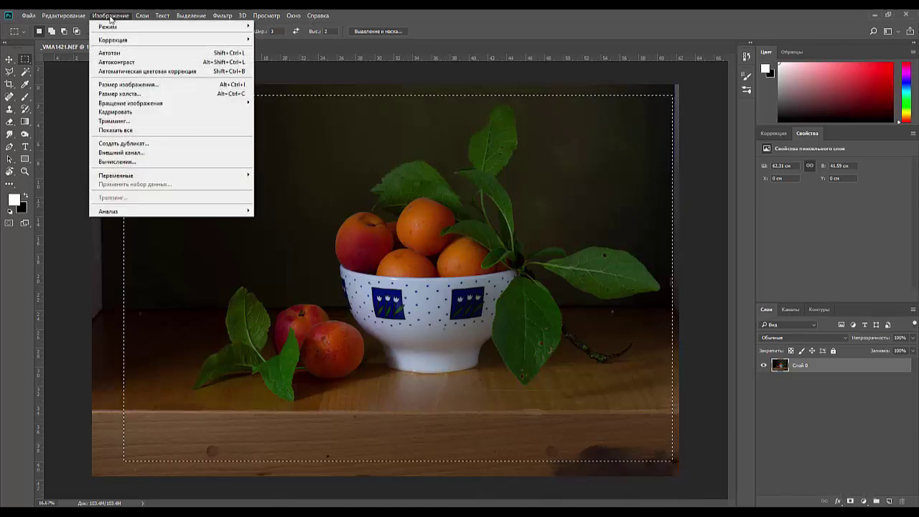
click(113, 113)
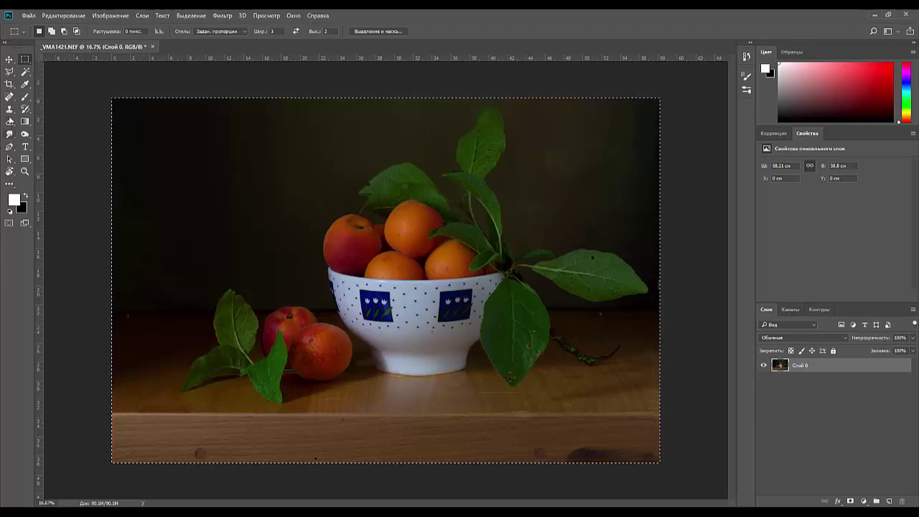
Step: Clear the rectangular selection left around the cropped photo
click(8, 96)
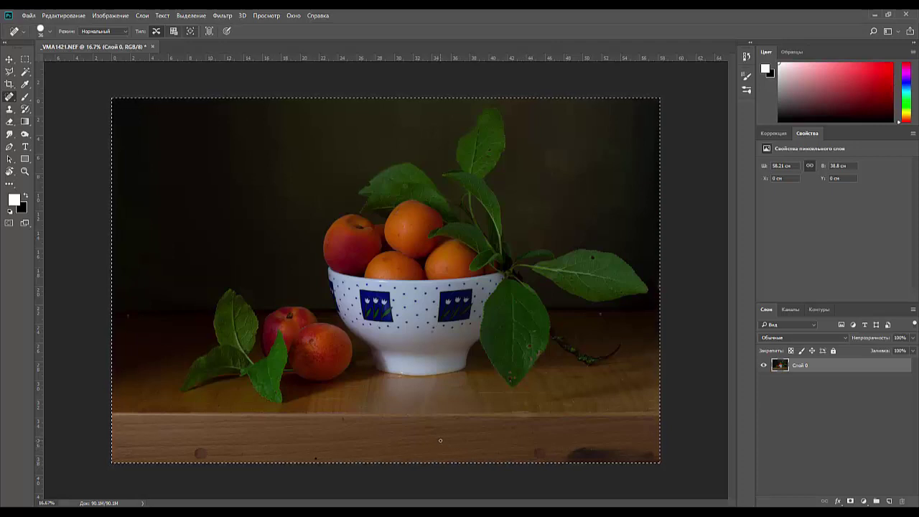
click(25, 59)
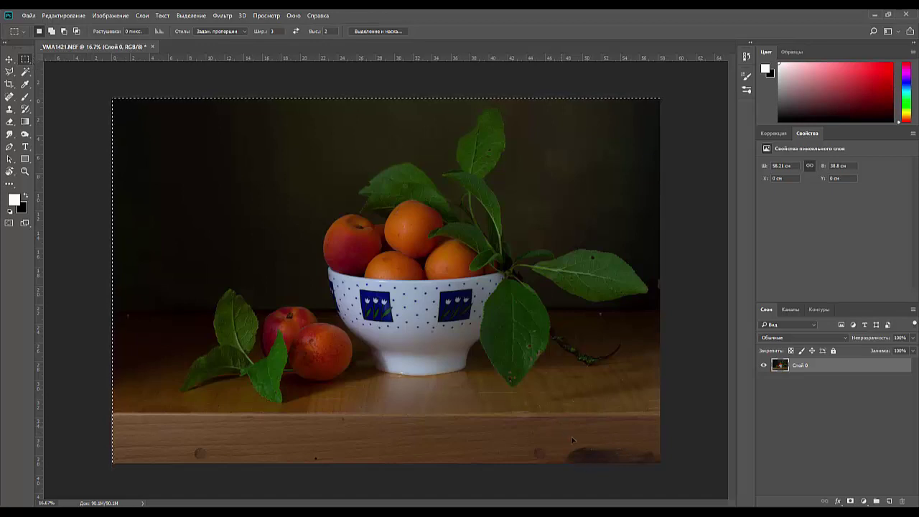
drag(561, 425, 572, 437)
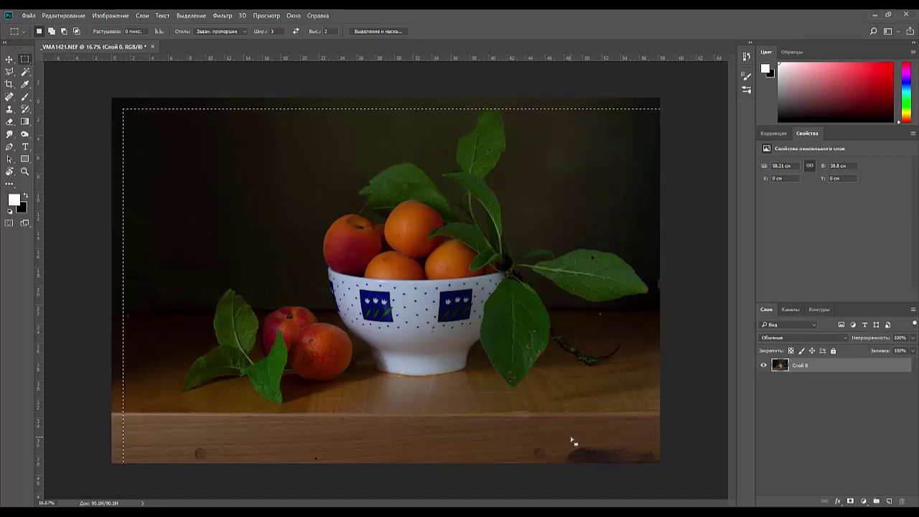
key(ctrl+d)
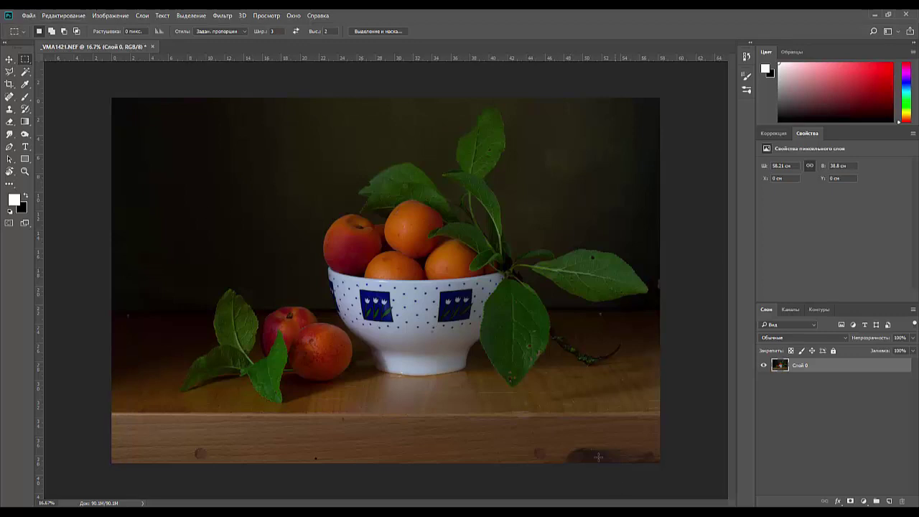
Step: Set the rectangular selection style to Обычный (Normal), then select and remove the dark stain on the right of the table's front face
drag(558, 426, 583, 443)
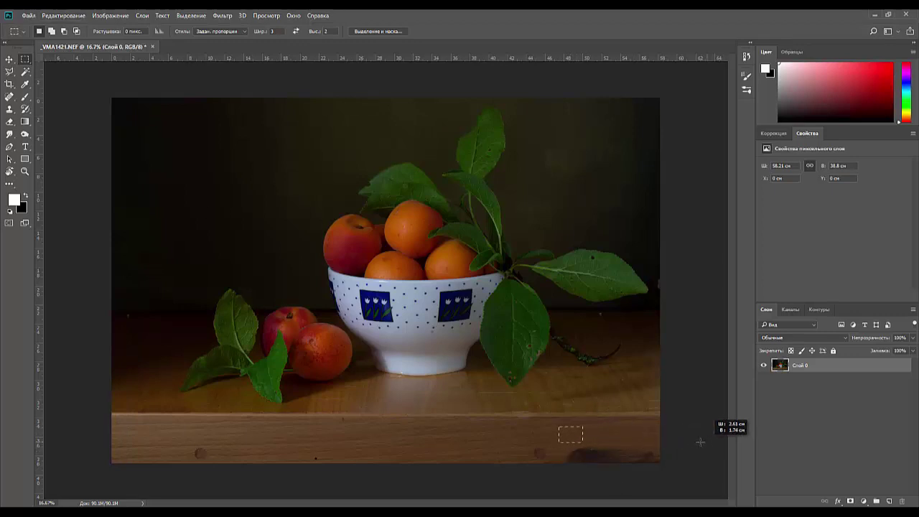
click(219, 31)
click(216, 38)
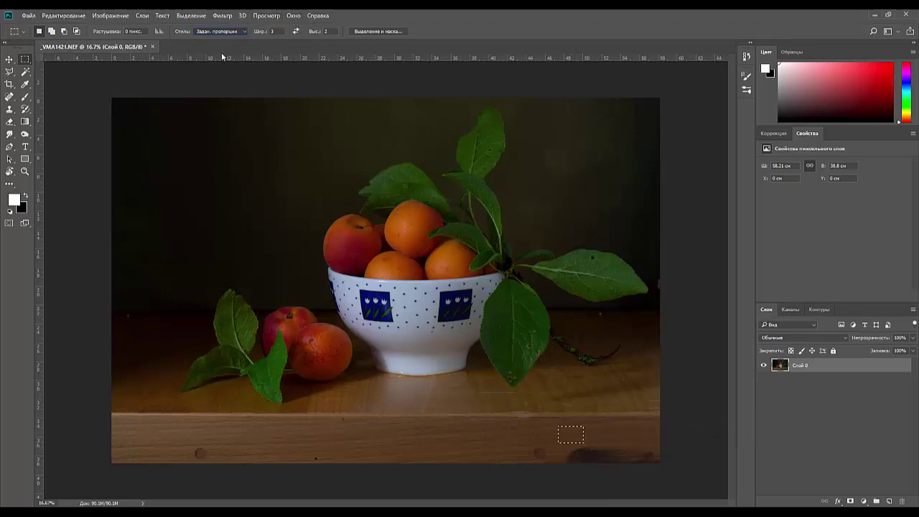
drag(562, 424, 630, 458)
click(695, 425)
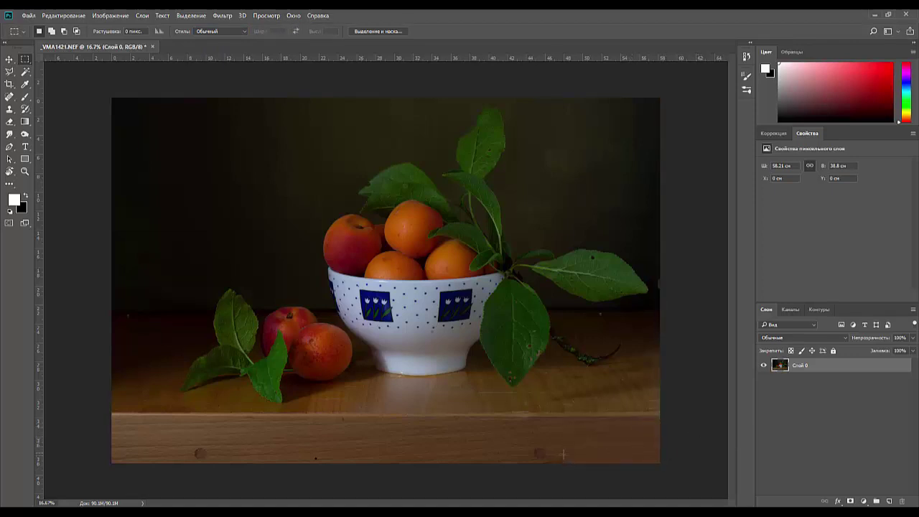
Step: Patch out the round knots and the small dark spot on the table's front face using clean wood areas
click(10, 96)
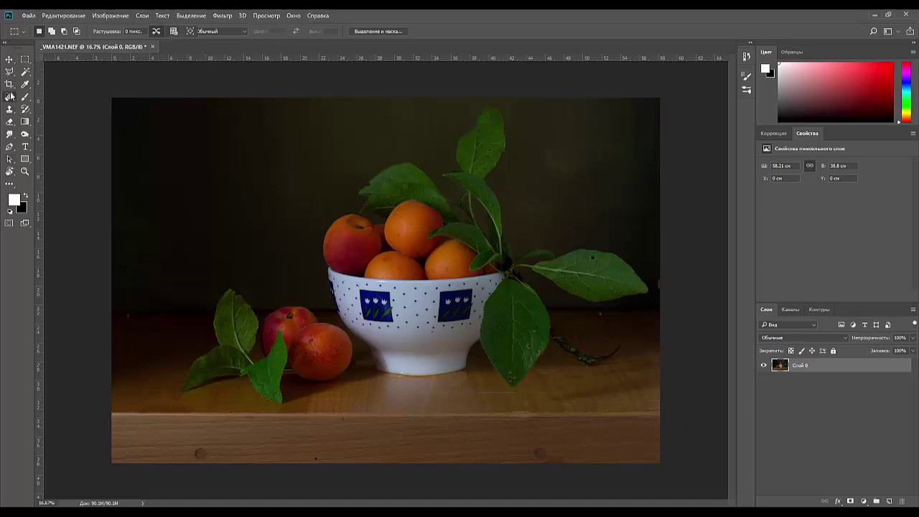
click(63, 115)
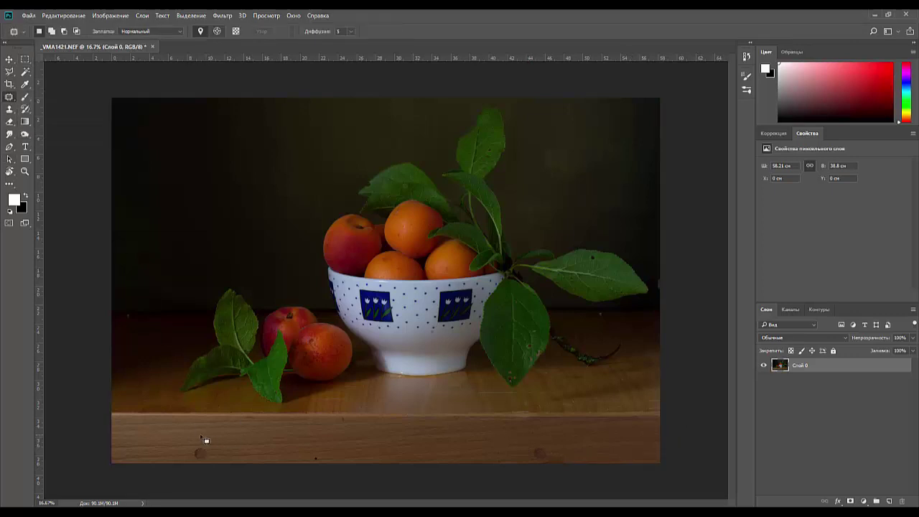
mouse_move(189, 457)
mouse_down()
mouse_move(217, 440)
mouse_move(196, 434)
mouse_move(203, 451)
mouse_move(241, 433)
mouse_up()
mouse_move(305, 446)
mouse_down()
mouse_move(326, 468)
mouse_move(306, 447)
mouse_move(359, 434)
mouse_up()
click(359, 434)
mouse_move(189, 430)
mouse_down()
mouse_move(219, 449)
mouse_move(219, 430)
mouse_move(194, 425)
mouse_move(187, 429)
mouse_move(239, 435)
mouse_up()
key(ctrl+d)
mouse_move(522, 451)
mouse_down()
mouse_move(564, 465)
mouse_move(570, 459)
mouse_move(546, 447)
mouse_move(519, 452)
mouse_move(586, 451)
mouse_up()
key(ctrl+d)
Step: Heal the scratches and marks on the tabletop with a soft Healing Brush of about 62 px
key(ctrl+plus)
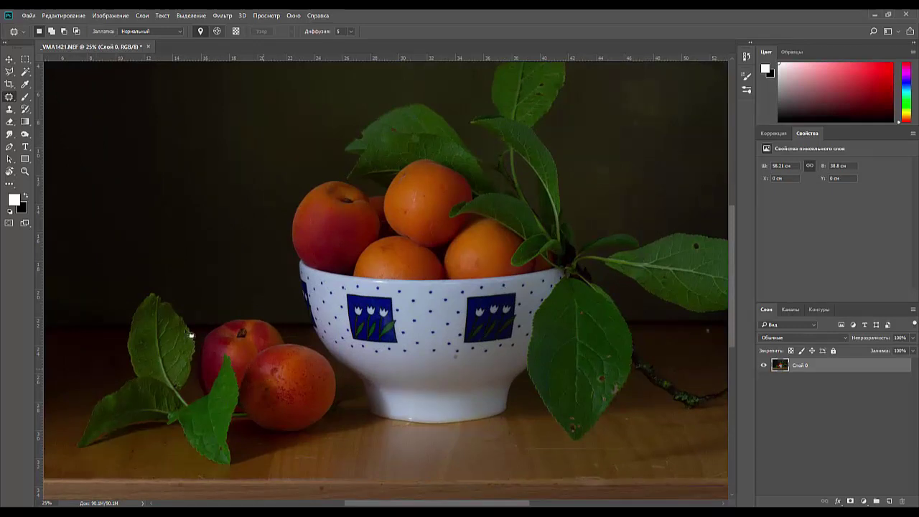
right_click(9, 100)
click(41, 106)
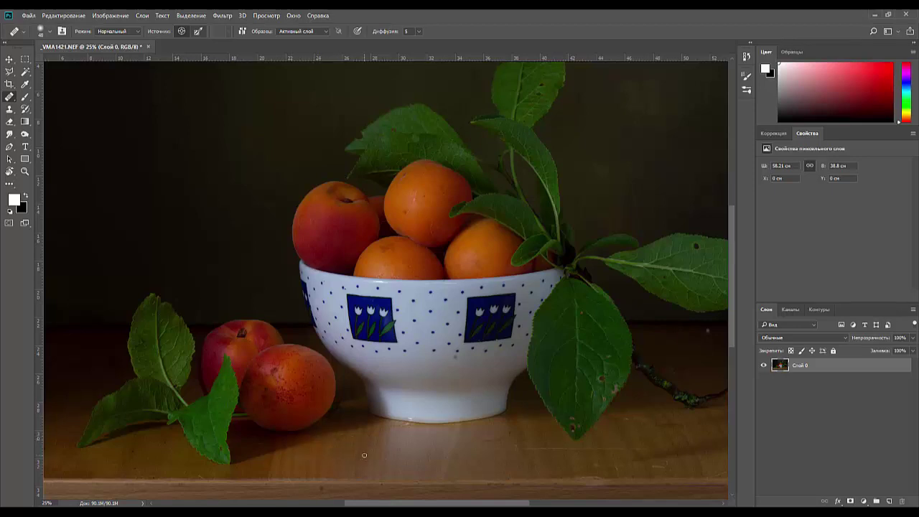
right_click(566, 454)
drag(600, 397, 607, 398)
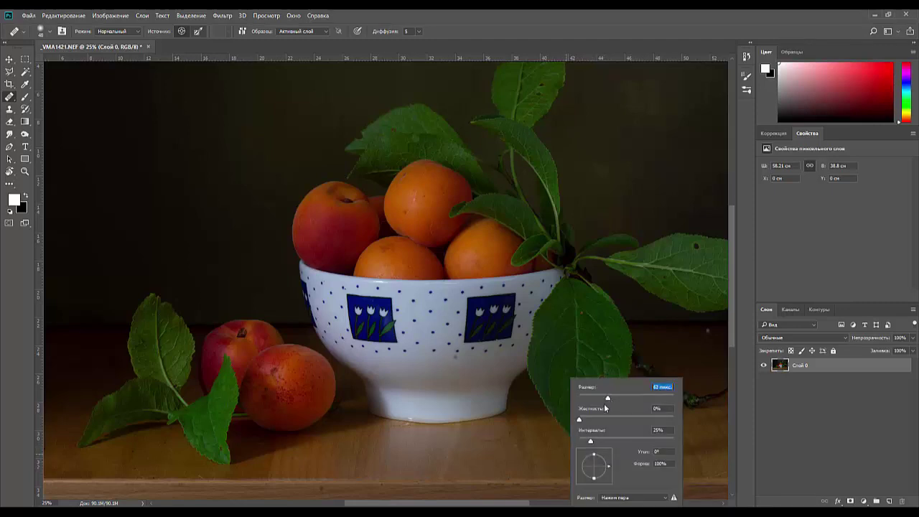
click(555, 466)
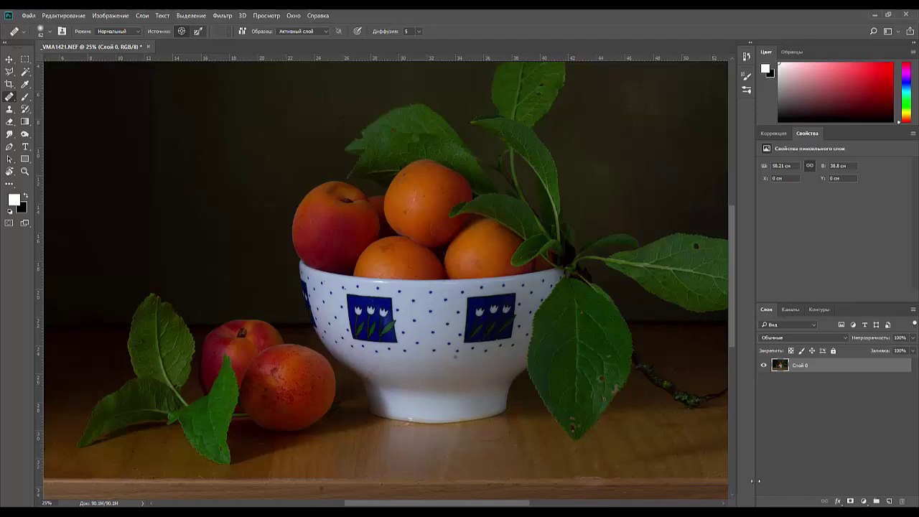
Step: Duplicate the photo layer and add a Levels adjustment above it with the white input level at 158
key(ctrl+minus)
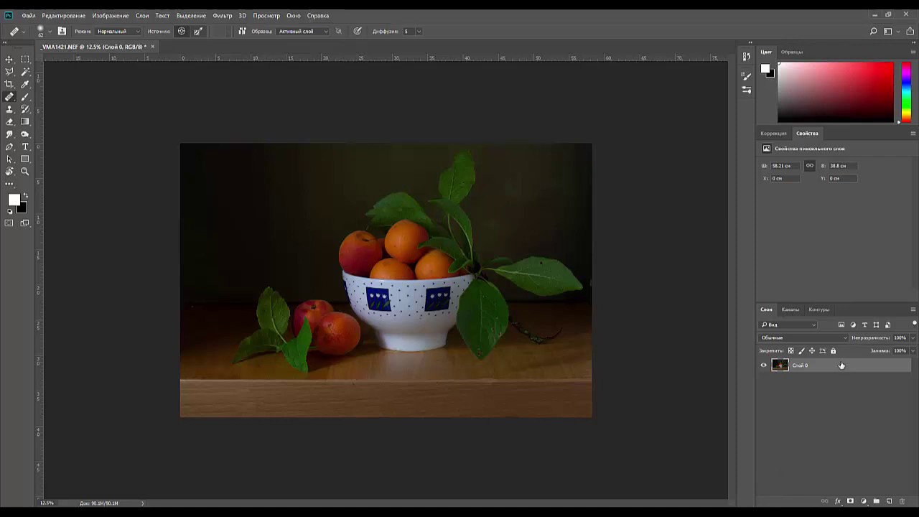
drag(841, 365, 889, 501)
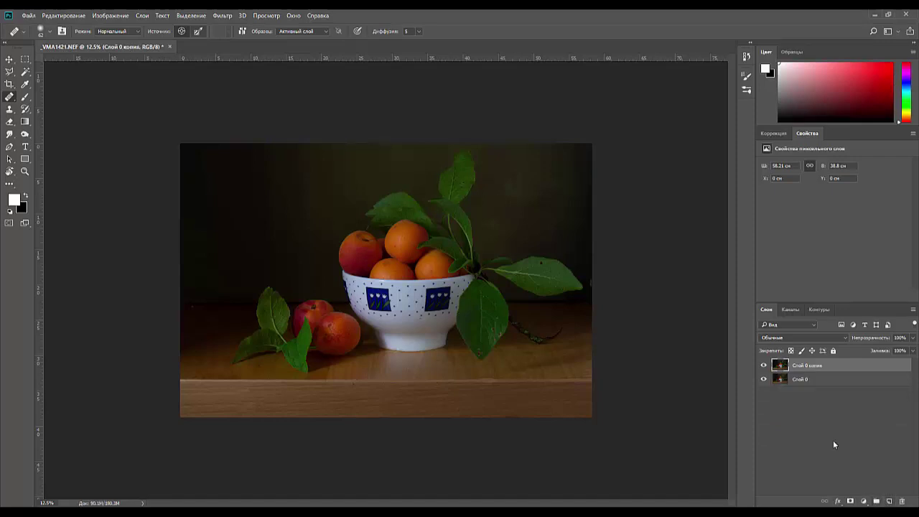
click(773, 133)
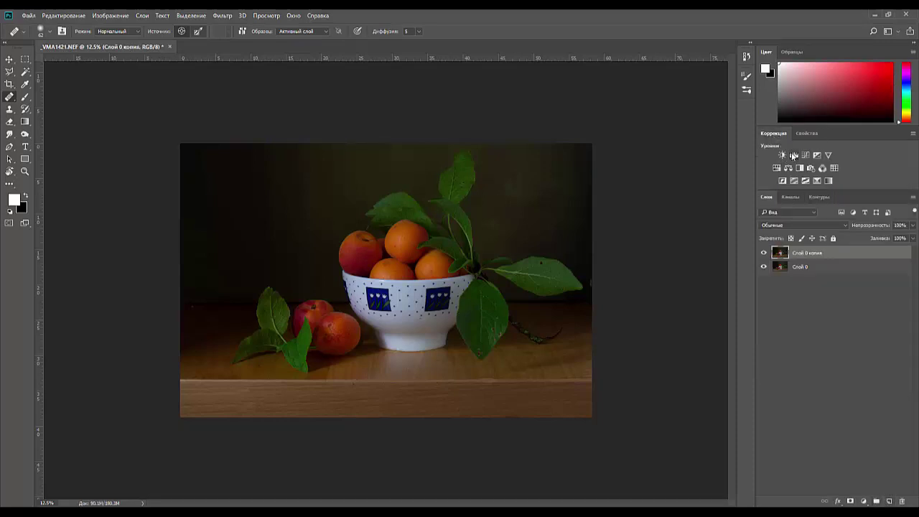
click(792, 155)
drag(890, 231, 844, 236)
drag(840, 238, 852, 235)
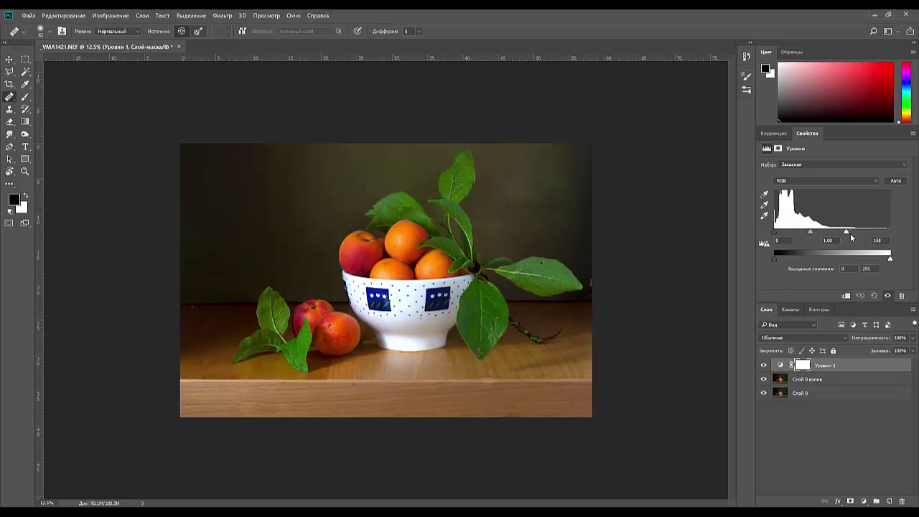
Step: Invert the Levels mask to black and reveal the lightening on fruit and leaves with white radial gradients at 39% opacity
click(802, 366)
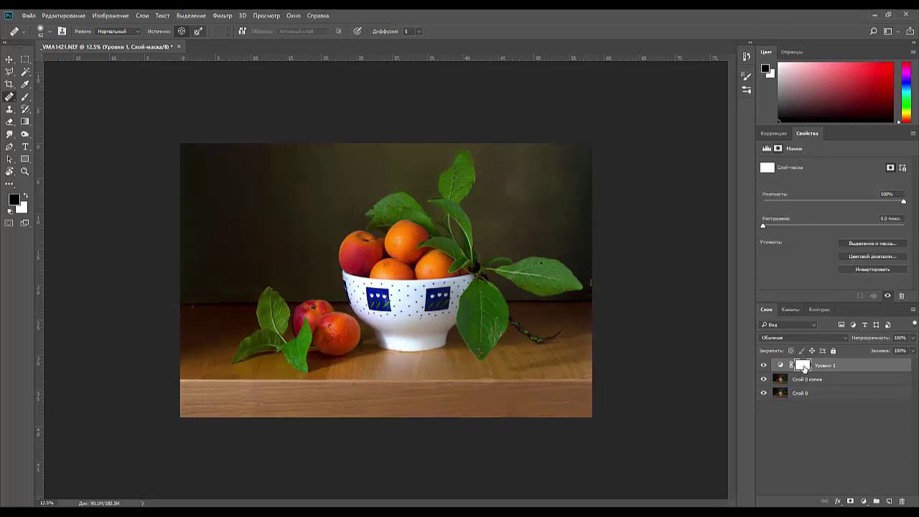
key(ctrl+i)
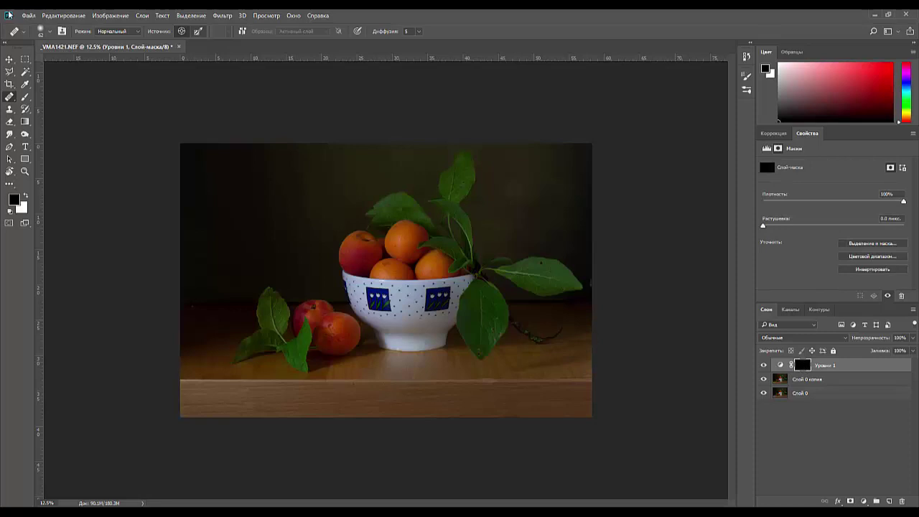
click(26, 121)
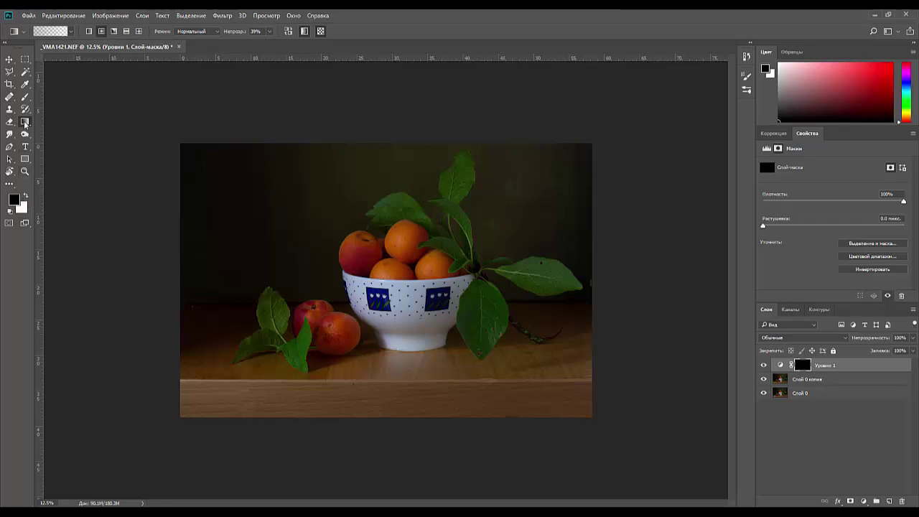
click(26, 195)
drag(336, 329, 365, 343)
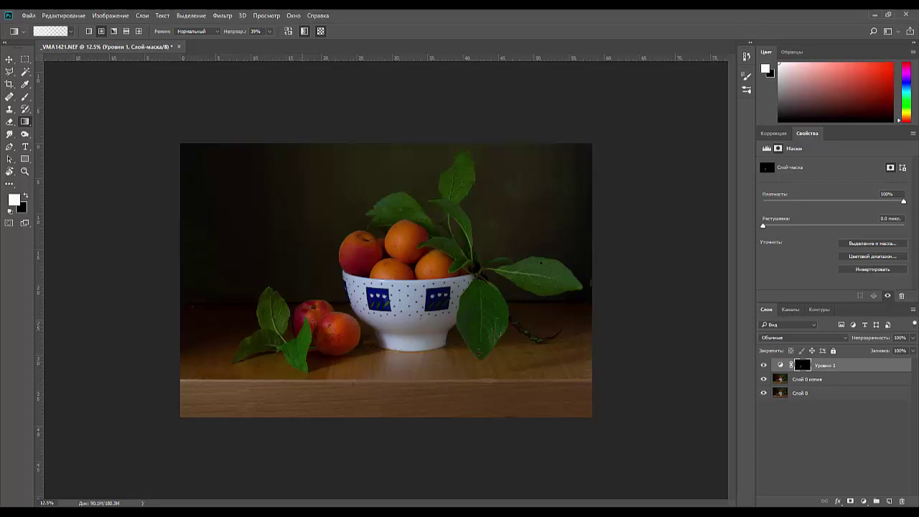
drag(289, 347, 323, 354)
drag(488, 317, 555, 305)
drag(431, 245, 465, 254)
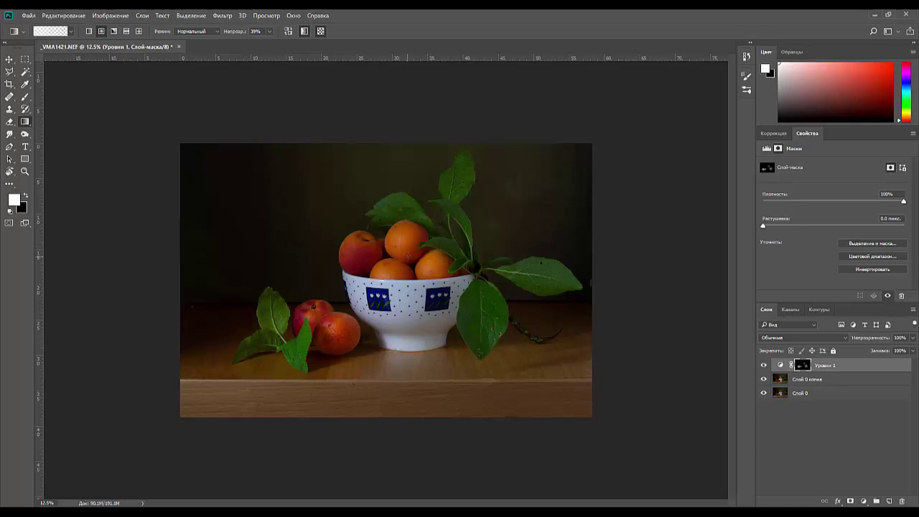
Step: Lighten the apricots, bowl and surrounding background with more white radial gradients at 39% opacity on the Levels mask
drag(407, 257, 460, 268)
drag(363, 265, 417, 265)
mouse_move(378, 309)
mouse_down()
mouse_move(421, 322)
mouse_move(352, 352)
mouse_up()
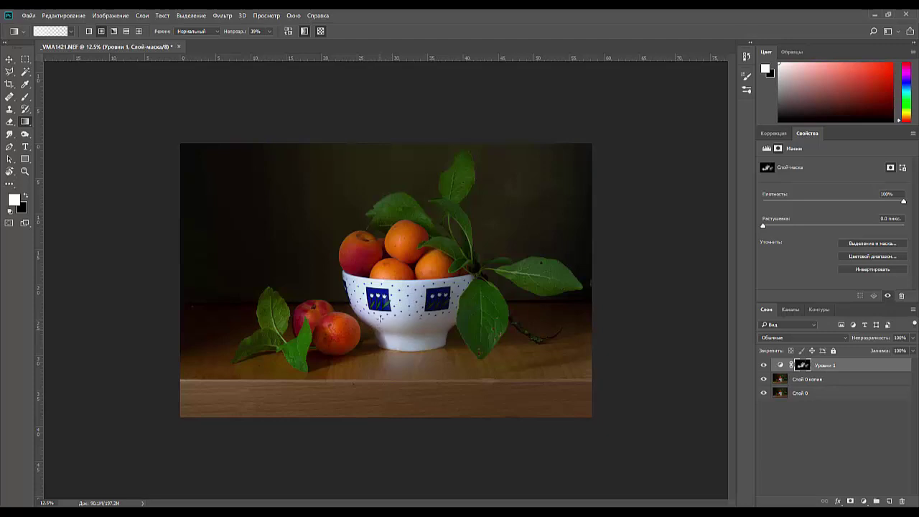
drag(351, 204, 634, 295)
Step: Merge a copy of all visible layers into a new top layer and add a Levels adjustment with the white input level at 168
click(836, 365)
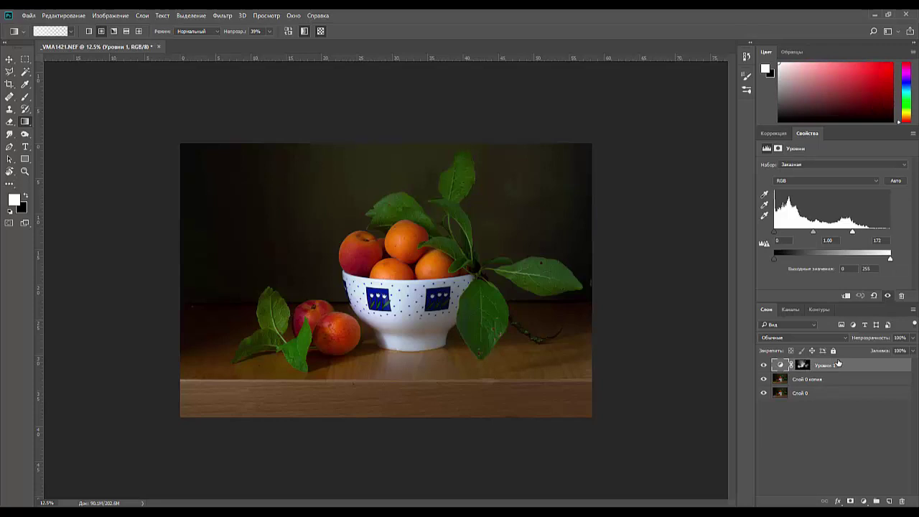
key(ctrl+alt+shift+e)
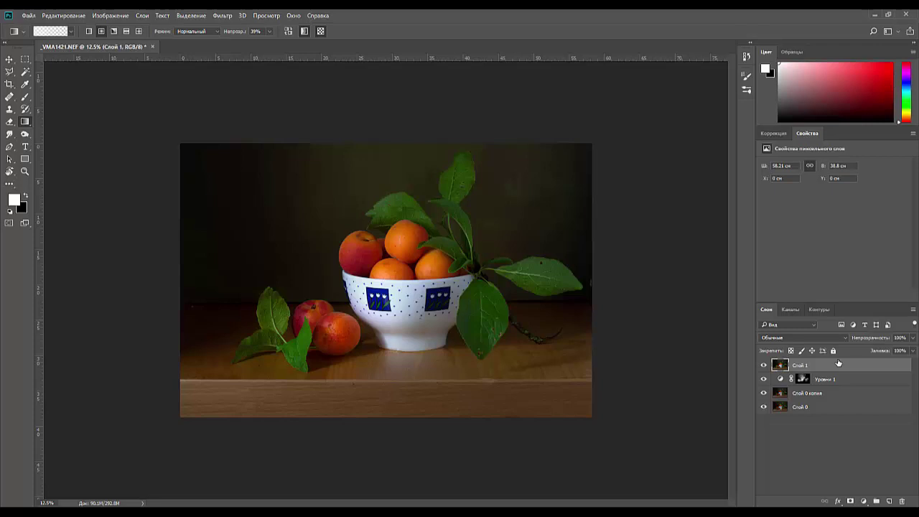
click(764, 133)
click(794, 152)
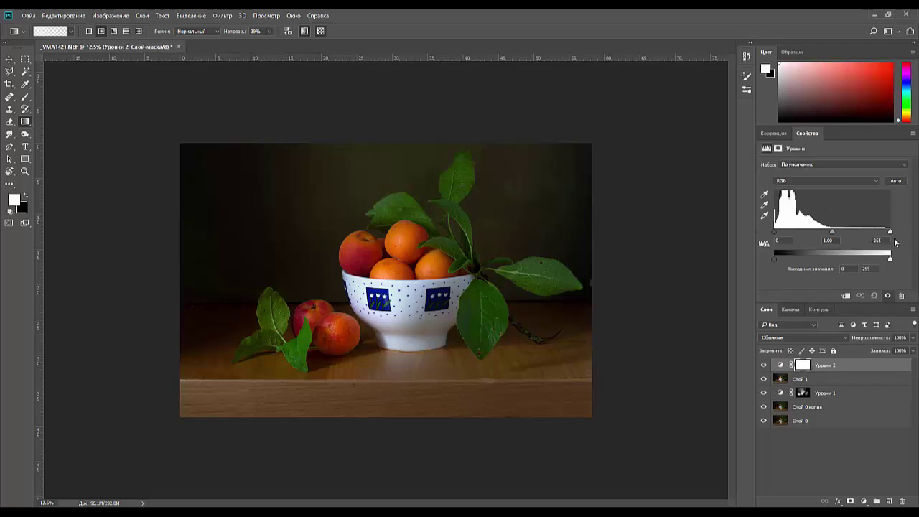
drag(891, 234, 851, 234)
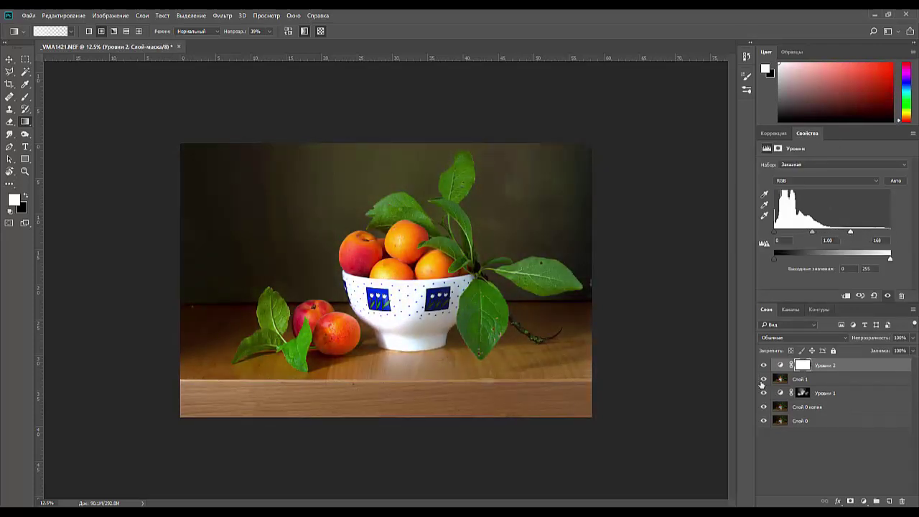
Step: Invert the new Levels mask to black and reveal the lightening on the leaves and dark background with white radial gradients at 39% opacity
click(802, 366)
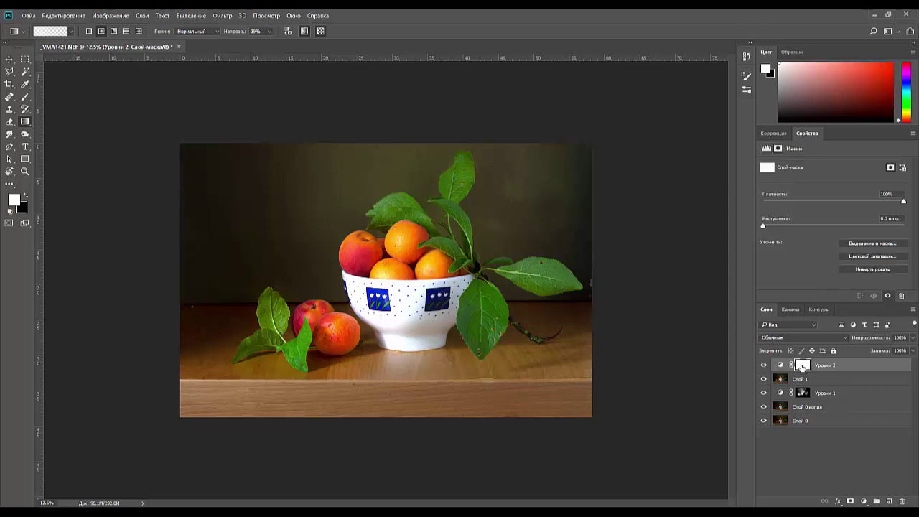
key(ctrl+i)
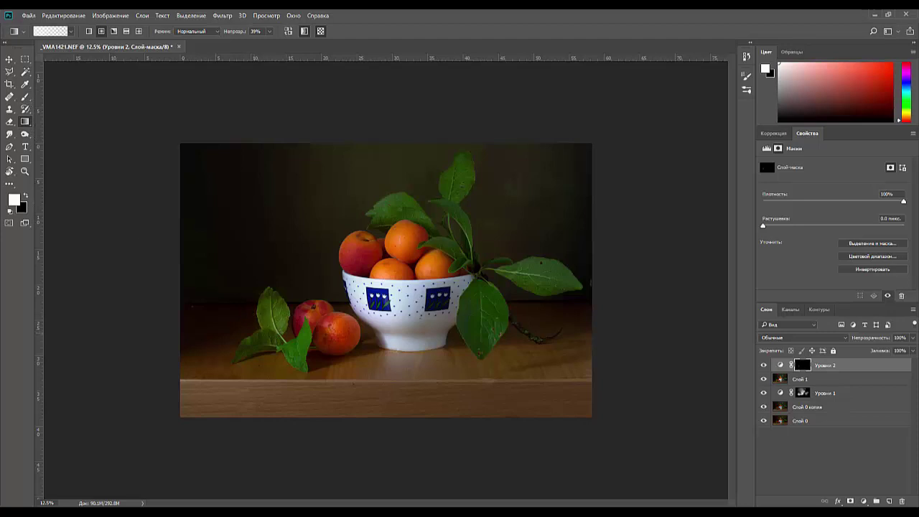
drag(270, 313, 277, 327)
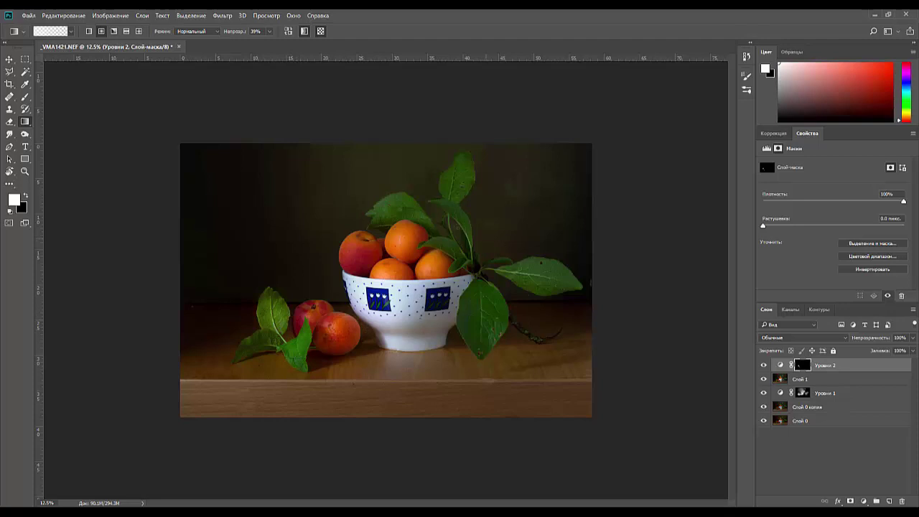
drag(453, 210, 456, 218)
drag(385, 209, 430, 215)
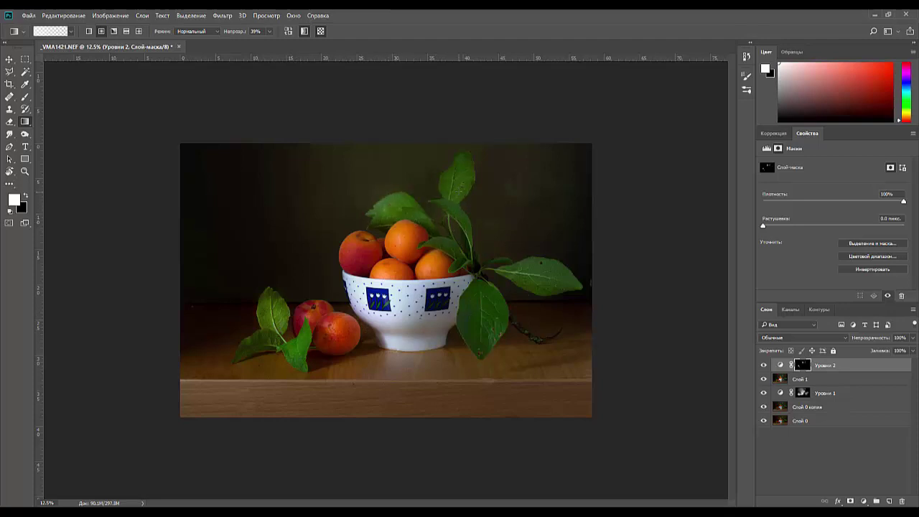
drag(483, 310, 490, 334)
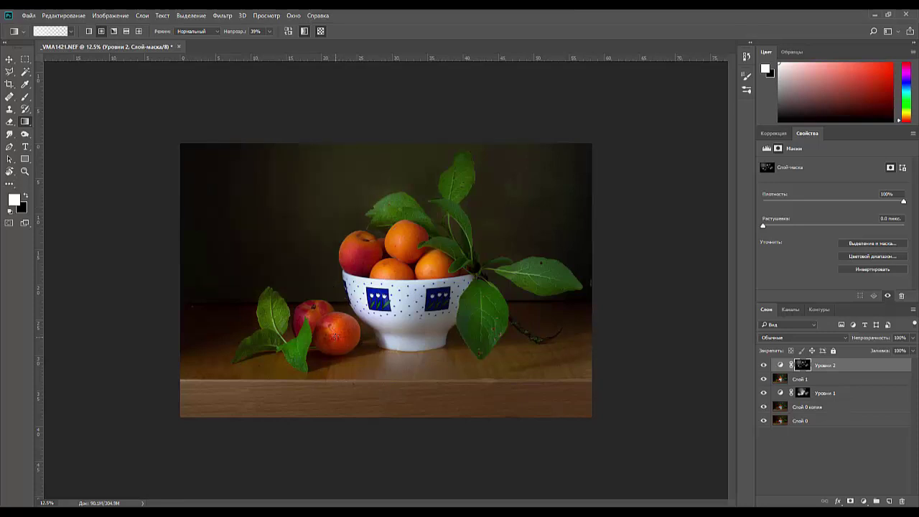
drag(282, 219, 368, 271)
Step: Merge a copy of all visible layers into a new layer above the second Levels adjustment
click(837, 367)
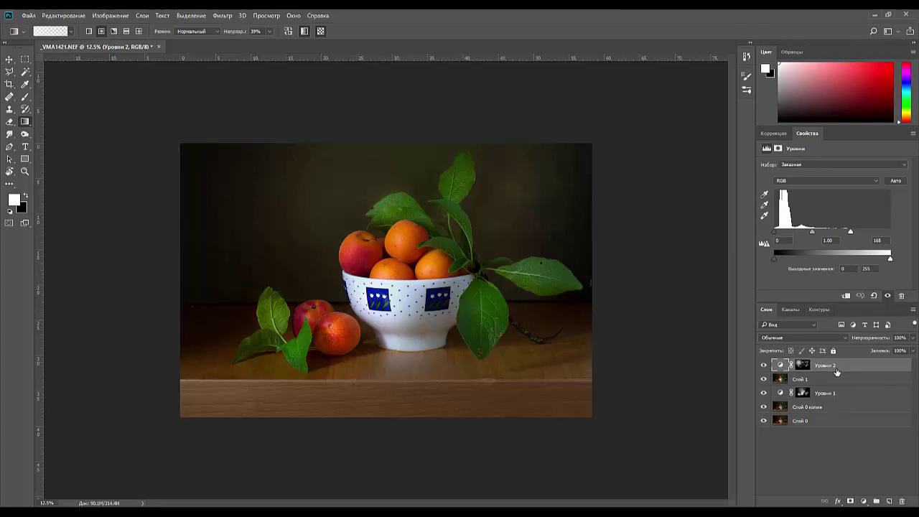
key(ctrl+shift+alt+e)
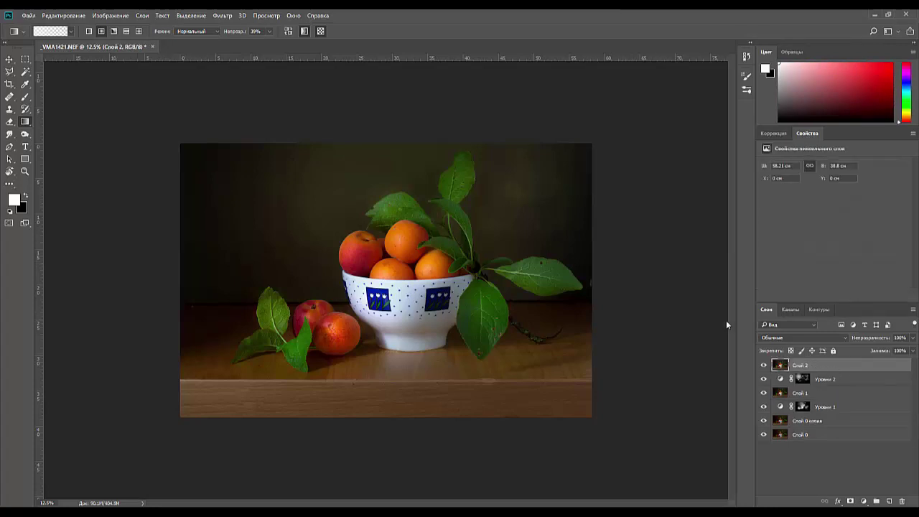
click(70, 32)
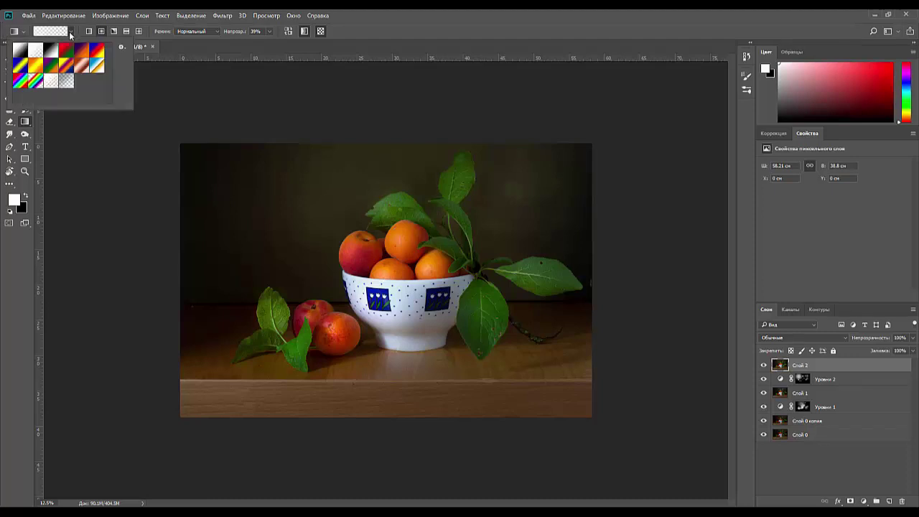
click(71, 33)
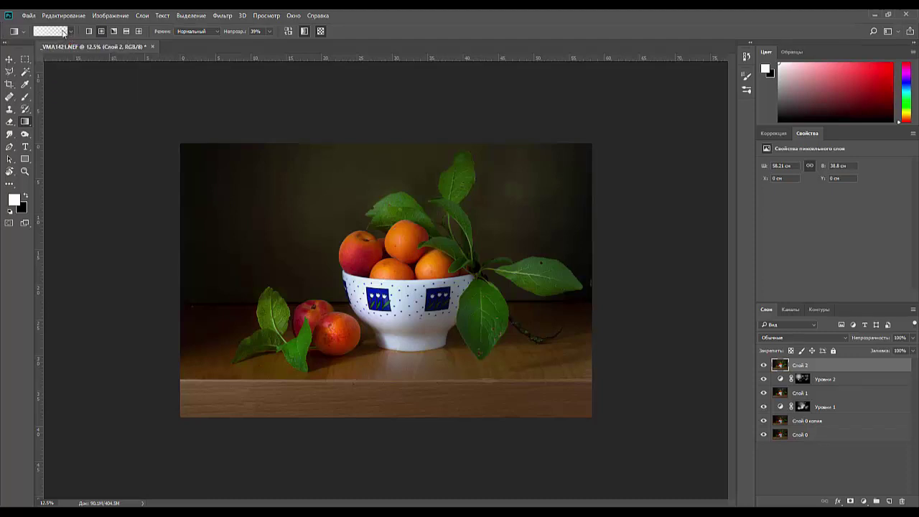
Step: Choose the Brush tool with the Cracked Concrete 20 tip at 2500 px
click(24, 96)
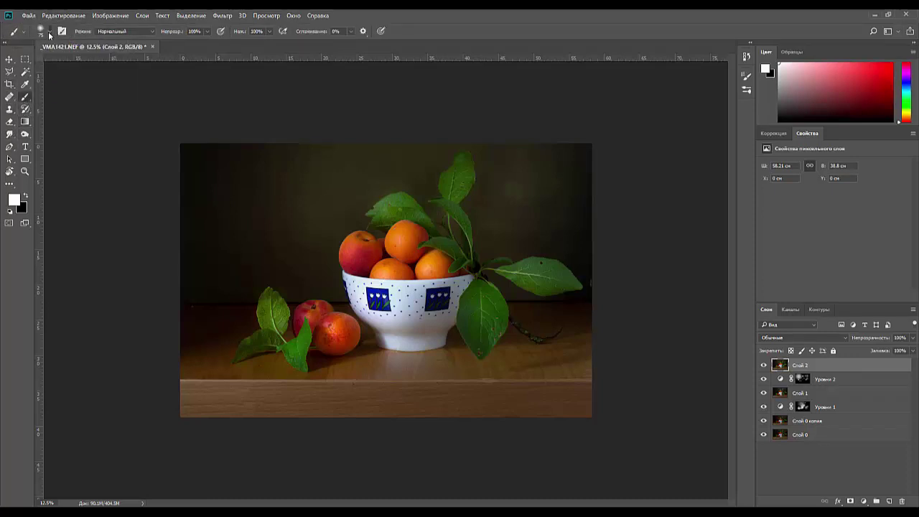
click(45, 32)
drag(155, 127, 151, 287)
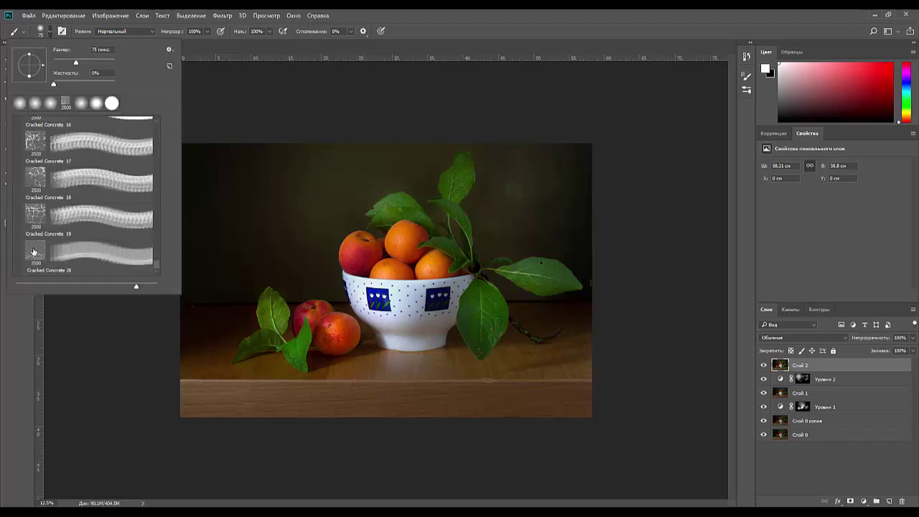
click(33, 249)
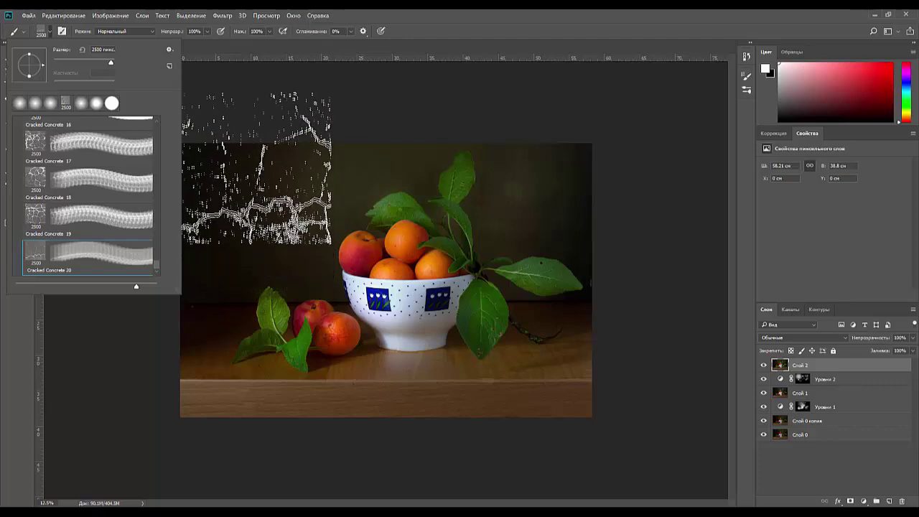
Step: Try stamping the white crack texture in three places across the background on the merged layer, and undo the stamps
click(229, 158)
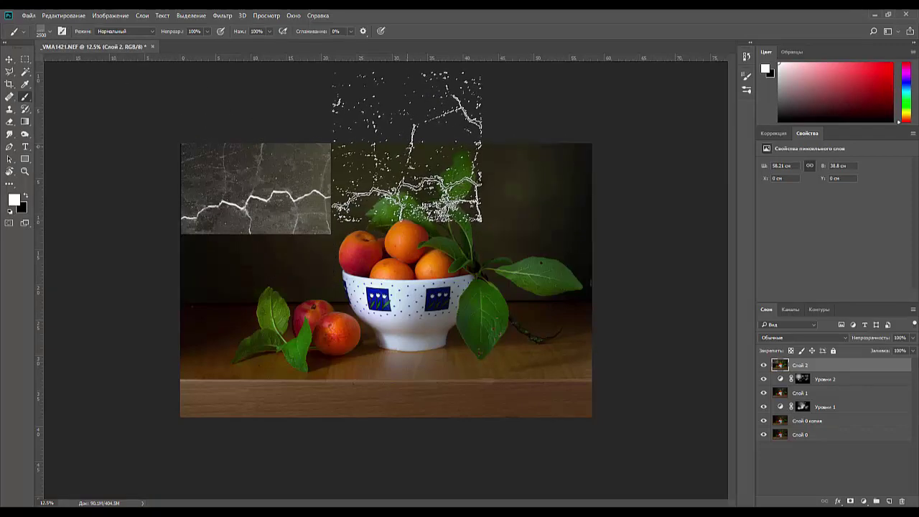
click(406, 138)
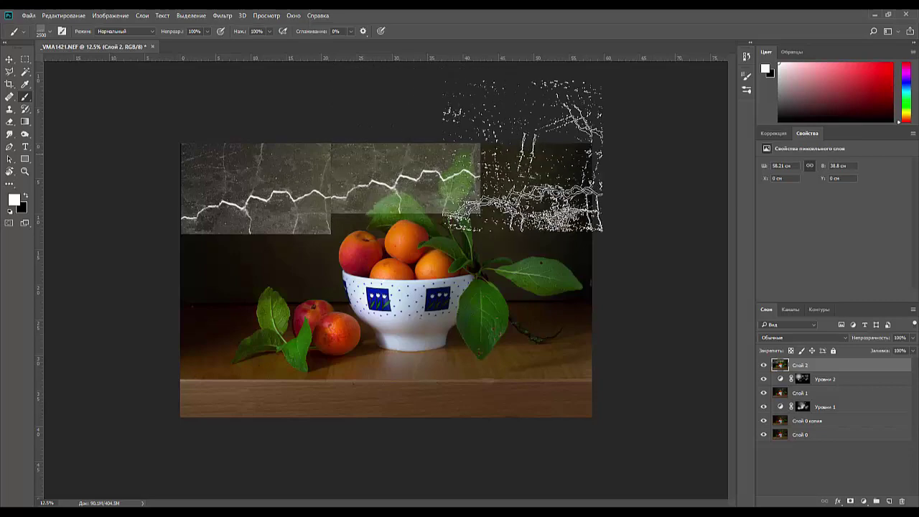
click(540, 183)
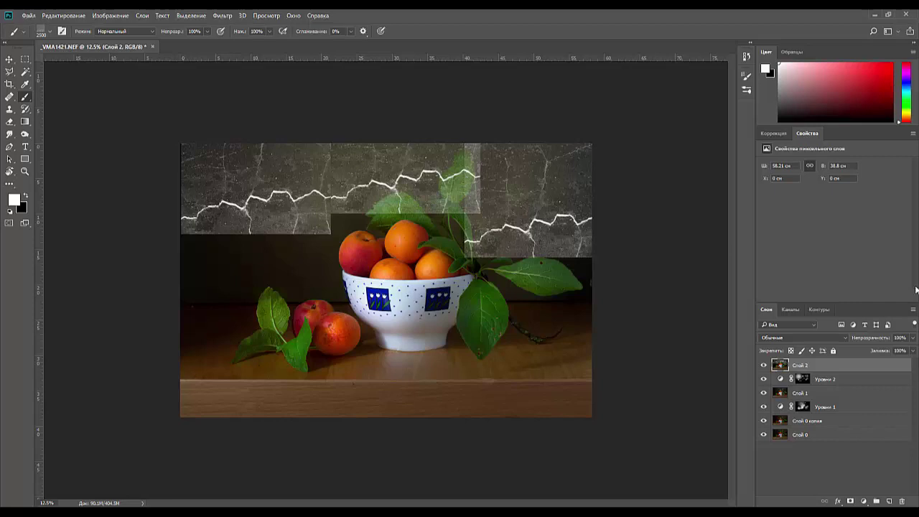
key(ctrl+z)
key(ctrl+z)
key(ctrl+z)
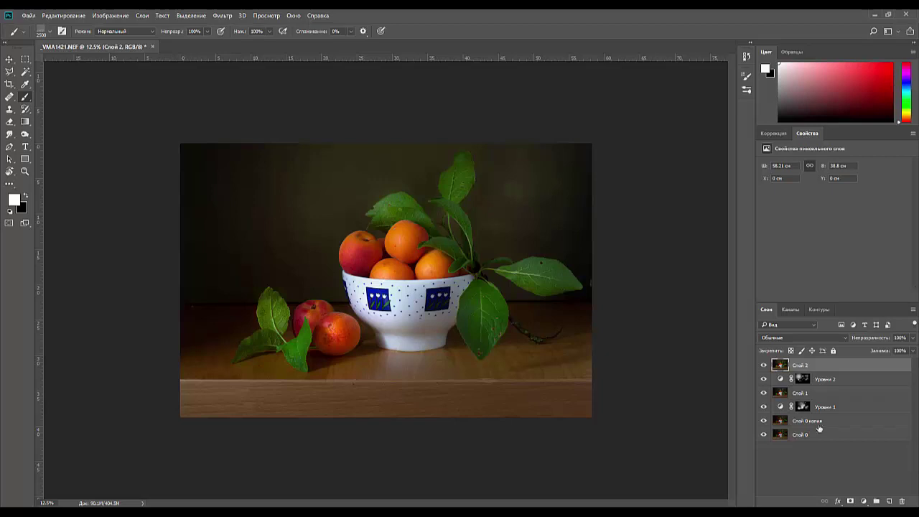
Step: Create a new empty layer on top and switch the foreground colour to black
click(888, 500)
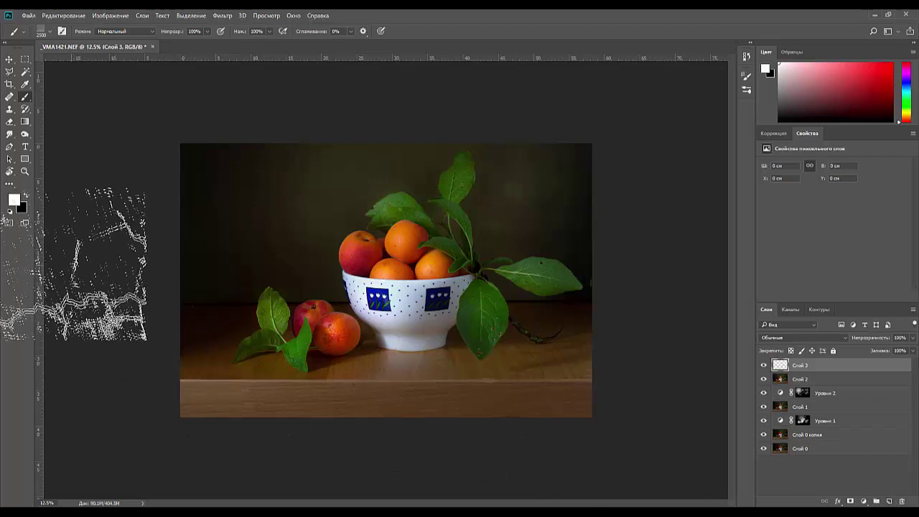
click(25, 195)
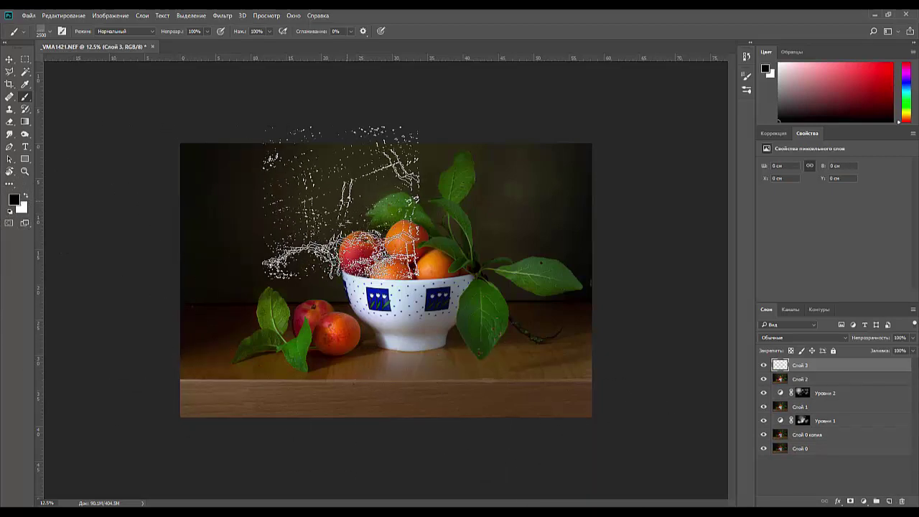
Step: Try stamping the black crack texture over the photo with the brush at 5000 px, and undo it
right_click(316, 217)
drag(417, 240, 424, 240)
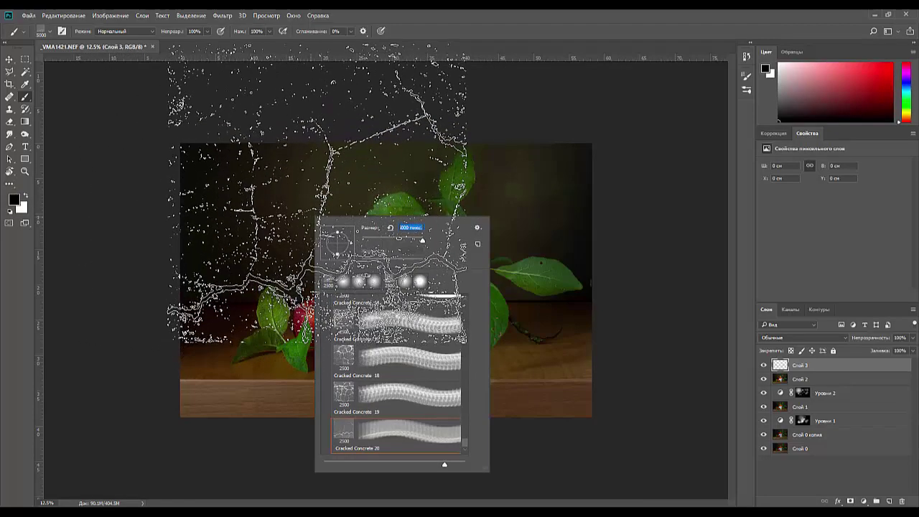
key(Return)
click(316, 201)
click(599, 210)
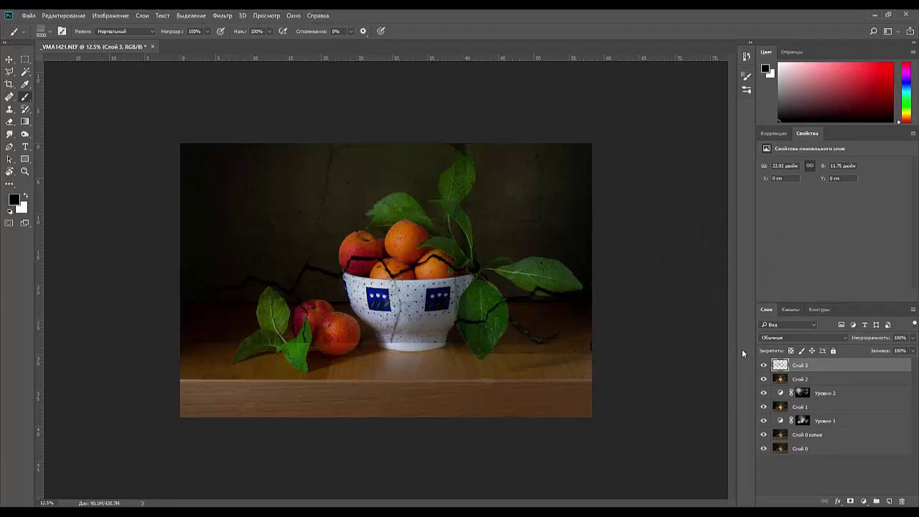
key(ctrl+z)
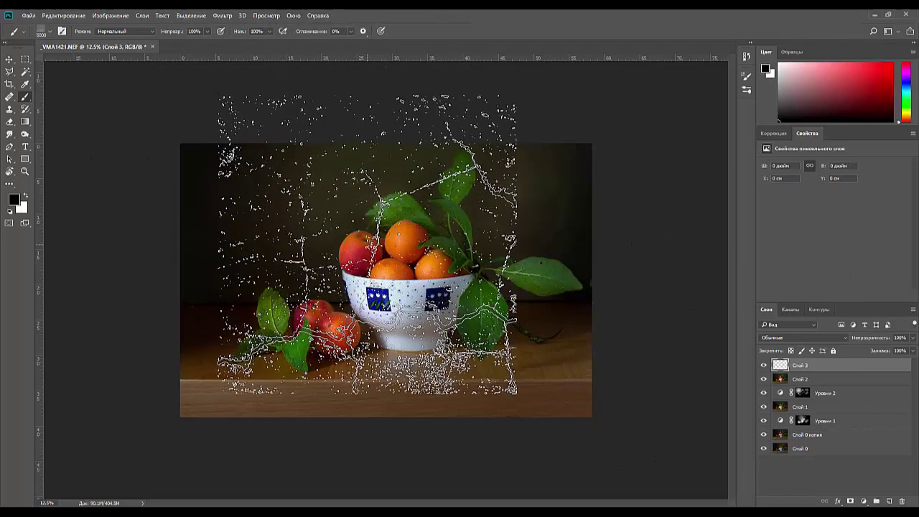
Step: Stamp the black crack texture on the background's left part with a 2165 px brush tip rotated a quarter turn clockwise
right_click(368, 244)
drag(476, 268, 431, 262)
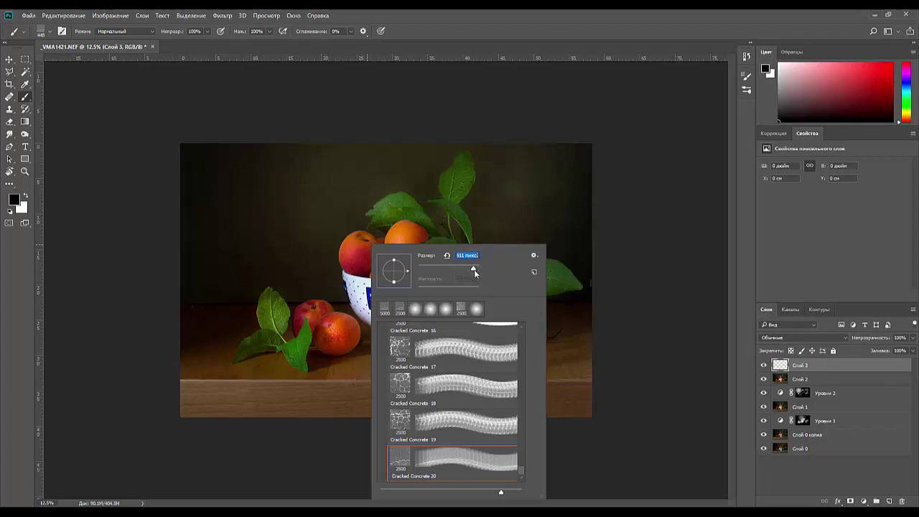
drag(474, 270, 475, 269)
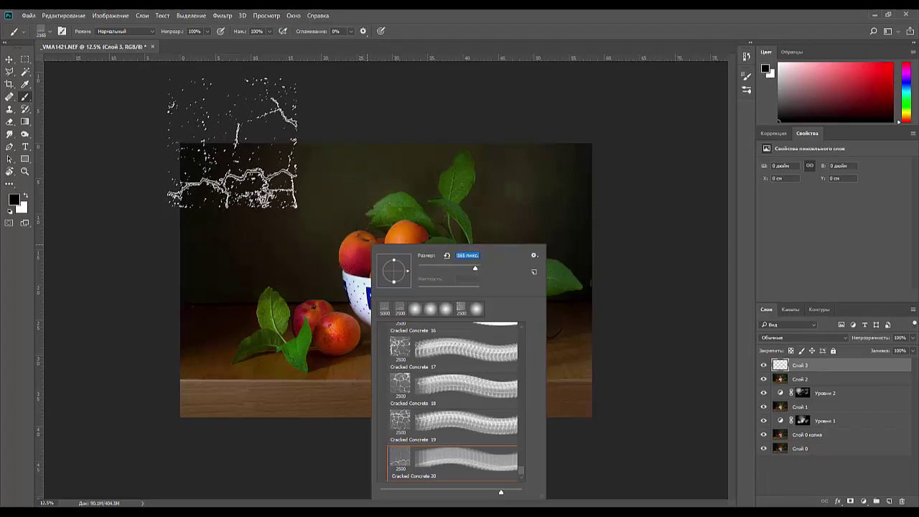
click(43, 31)
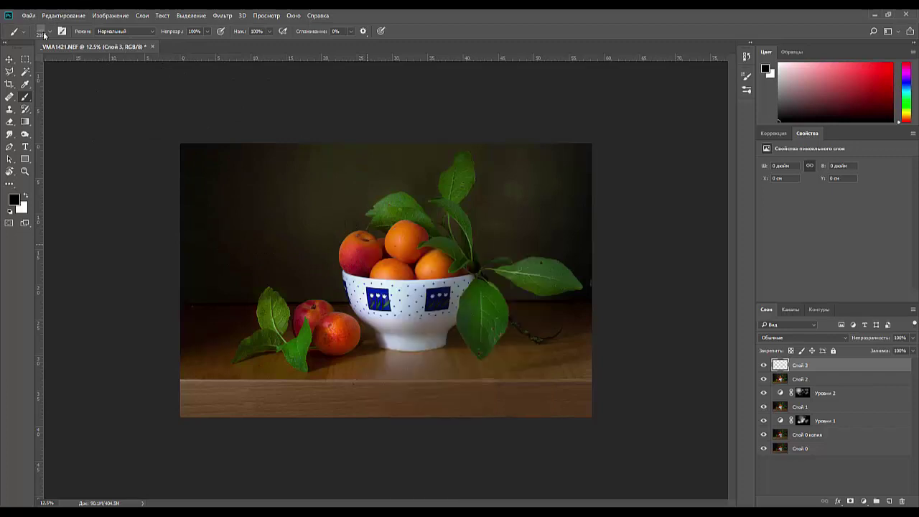
click(39, 33)
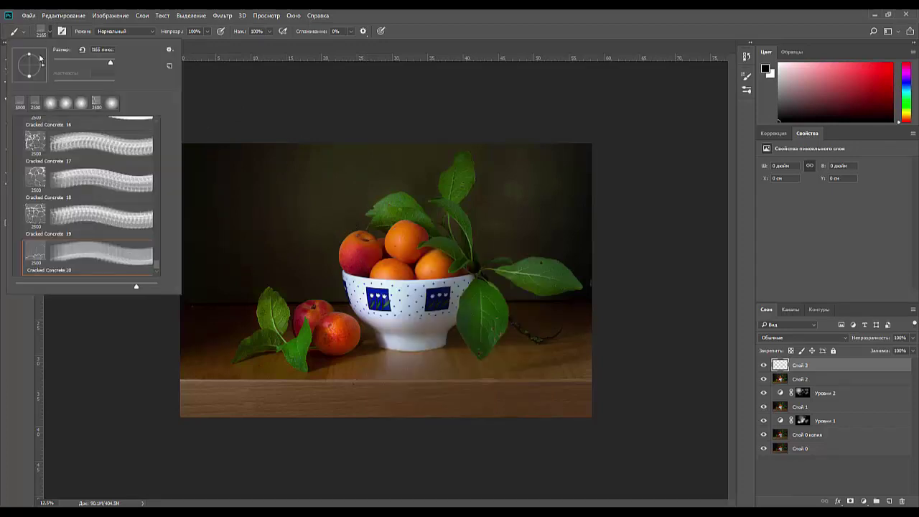
drag(38, 65, 29, 80)
click(271, 204)
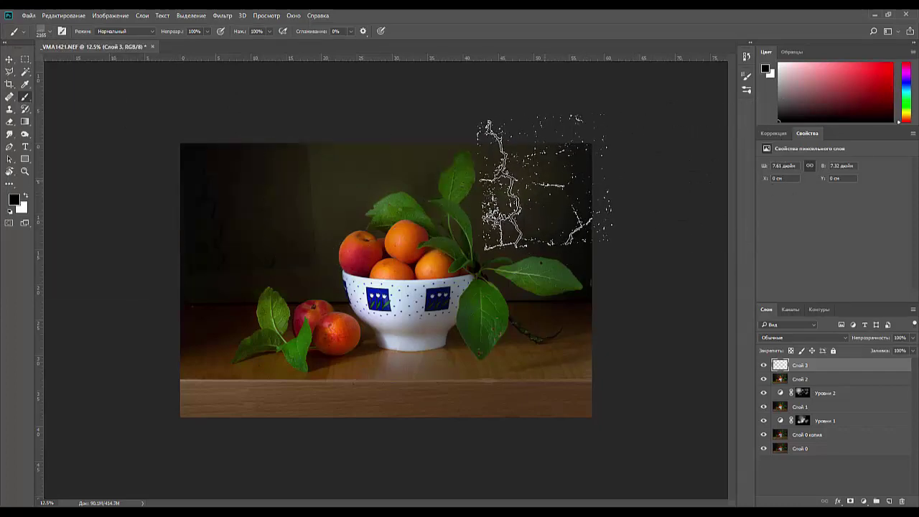
Step: Try stamping the rotated crack texture on the background's right part, and undo that stamp
click(541, 185)
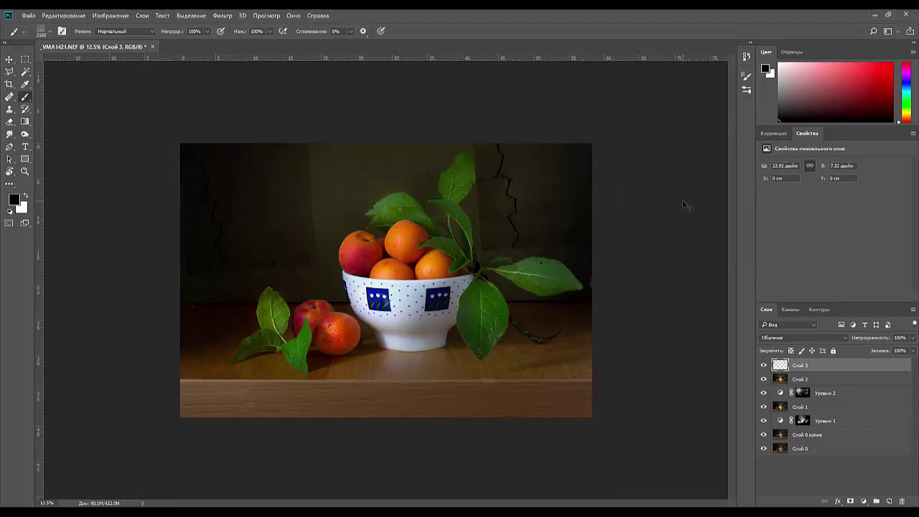
key(ctrl+z)
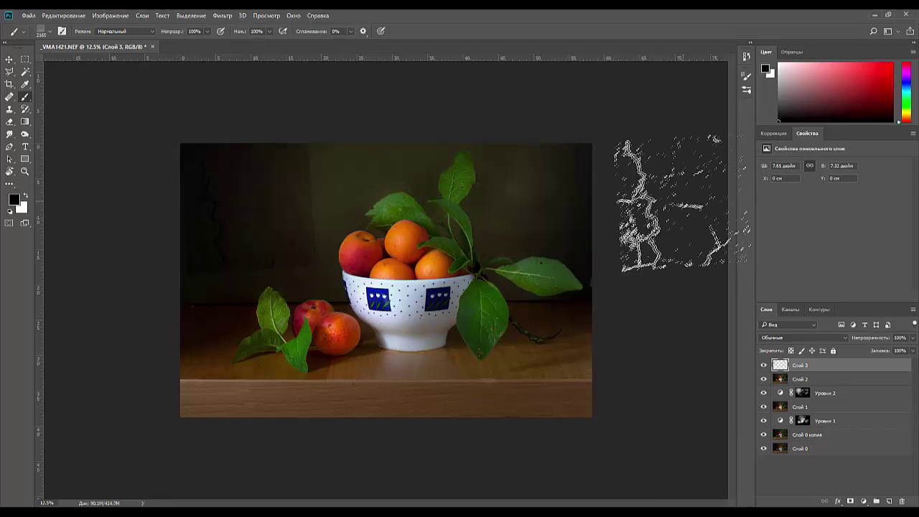
Step: Turn the crack brush tip back upright and stamp the crack texture on the background's upper right part
click(40, 31)
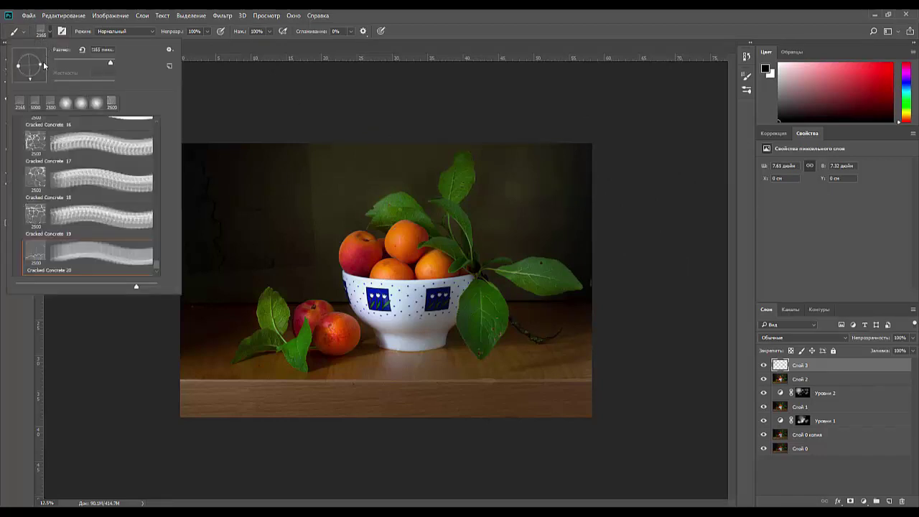
drag(30, 78, 47, 65)
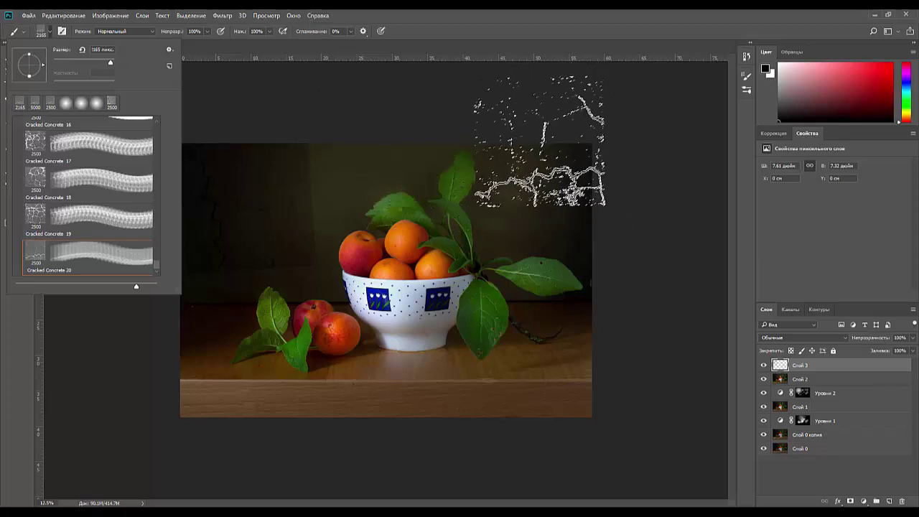
click(539, 141)
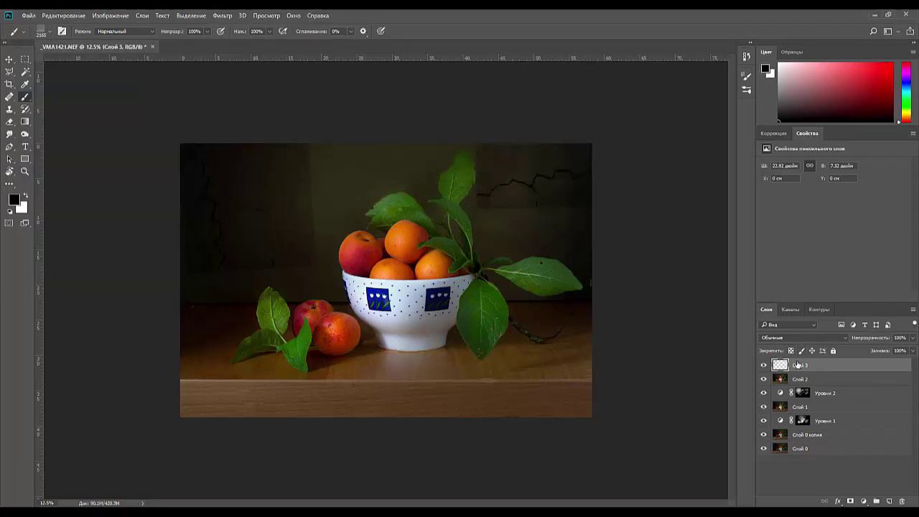
Step: Try the crack texture layer at 34% opacity and then at 46% opacity
click(873, 342)
drag(873, 342, 834, 343)
drag(832, 344, 832, 349)
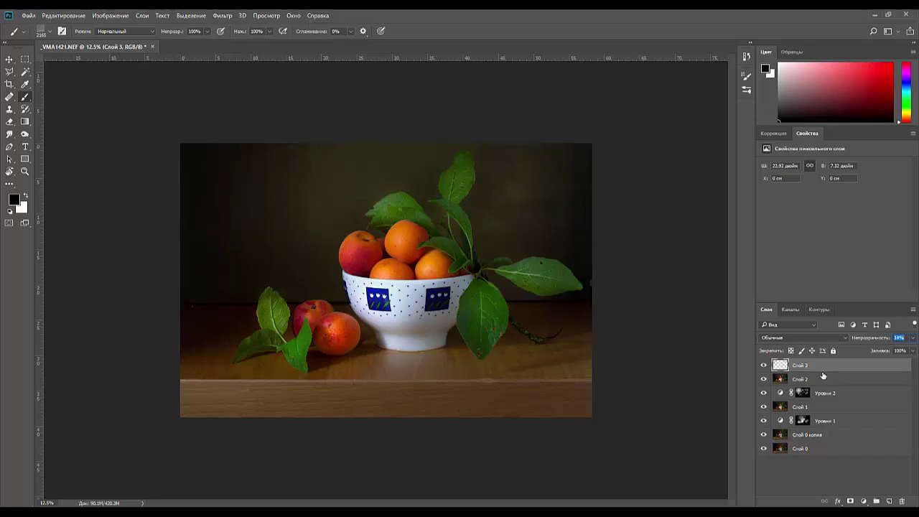
key(ctrl+plus)
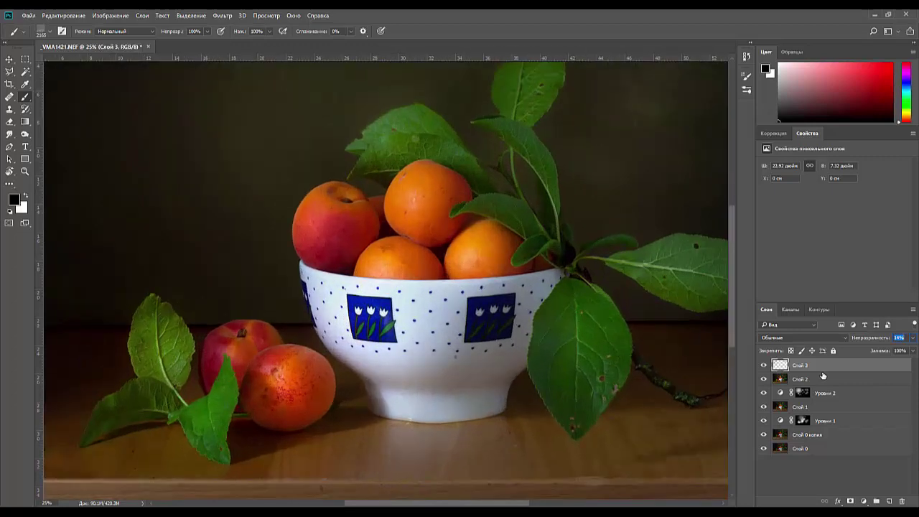
key(ctrl+minus)
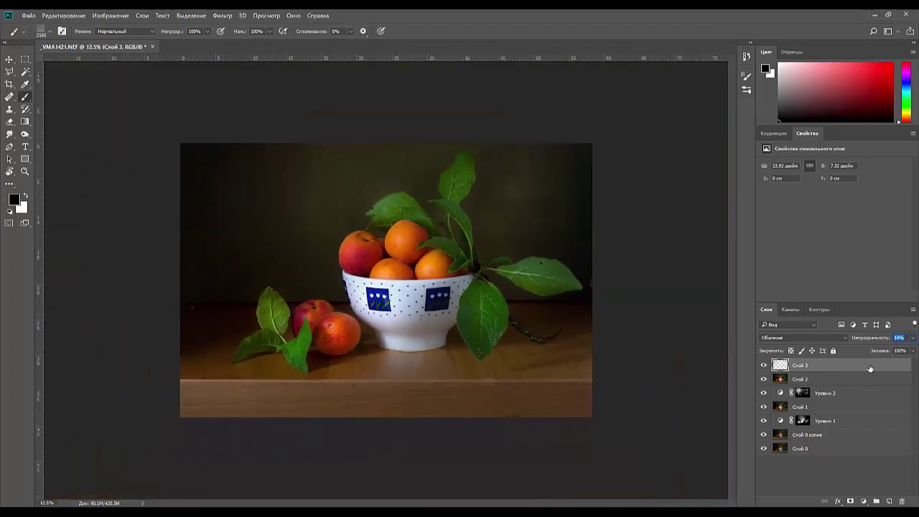
drag(874, 342, 887, 340)
Step: Try other blend modes for the crack layer, including Linear Burn, Hard Mix and Divide, and return it to Normal
click(769, 338)
click(770, 338)
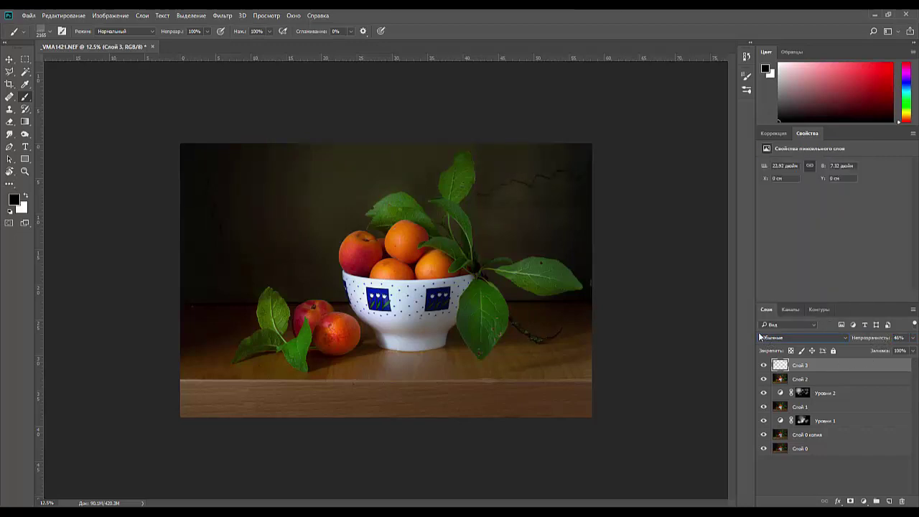
key(Down)
scroll(760, 336, down, 6)
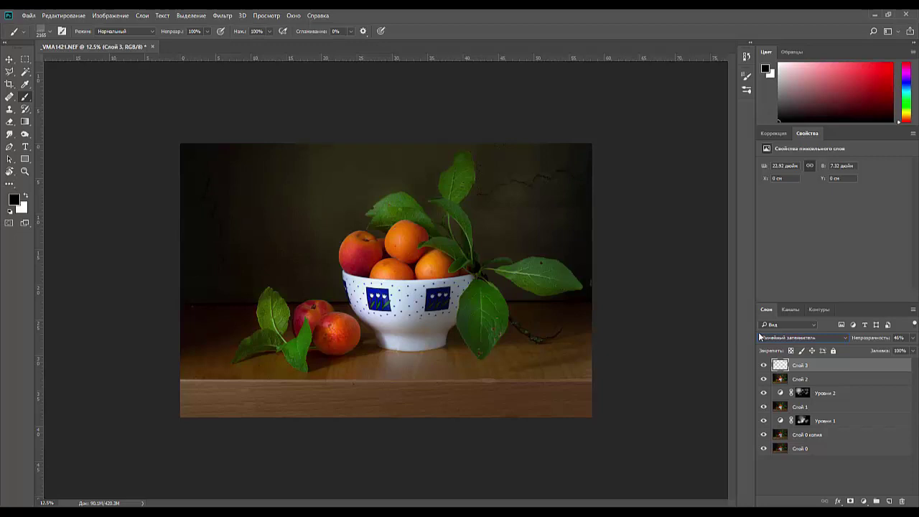
scroll(759, 336, down, 4)
scroll(760, 336, down, 2)
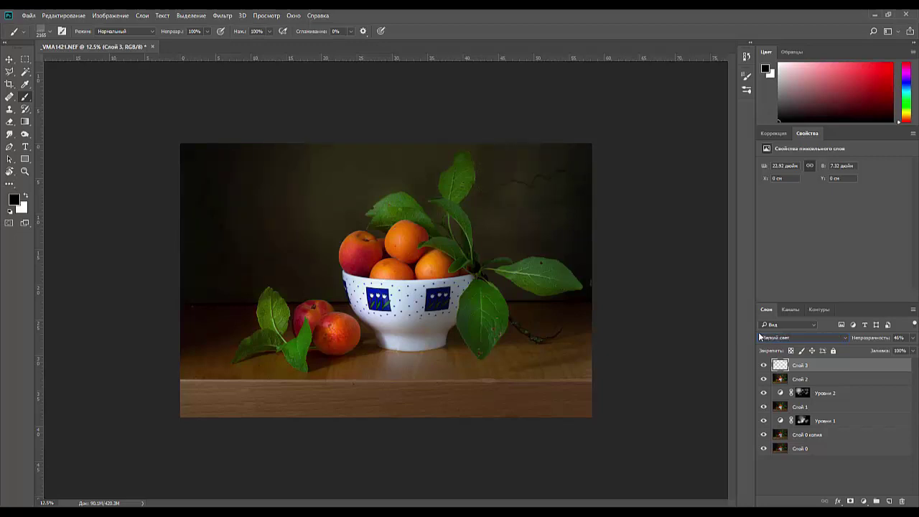
scroll(759, 336, down, 5)
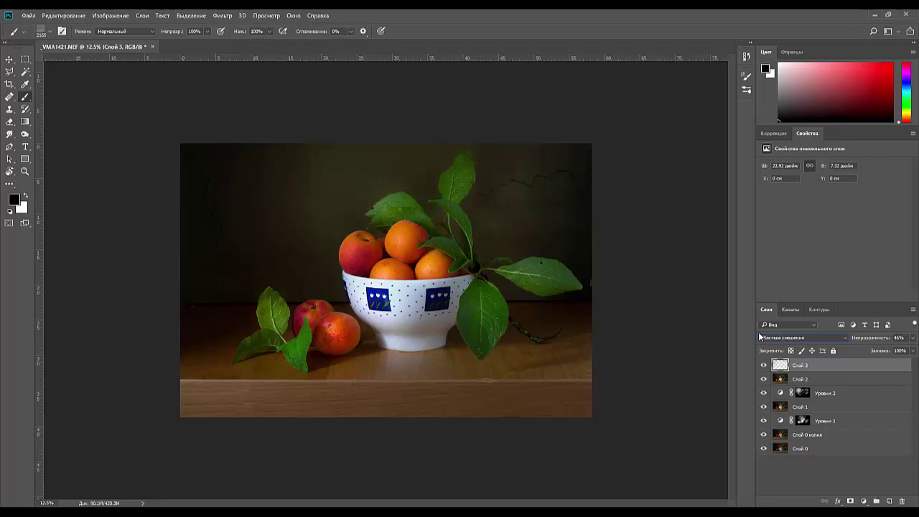
scroll(759, 335, down, 2)
scroll(759, 336, down, 2)
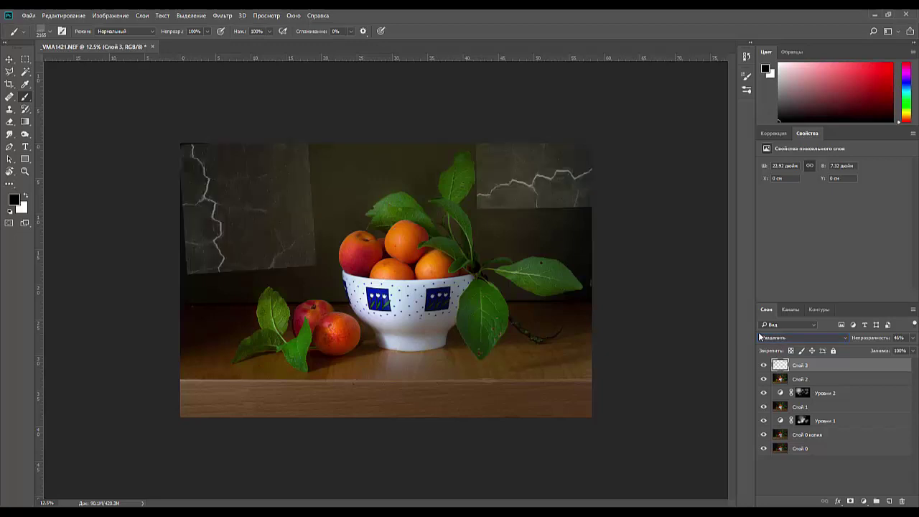
scroll(759, 336, down, 4)
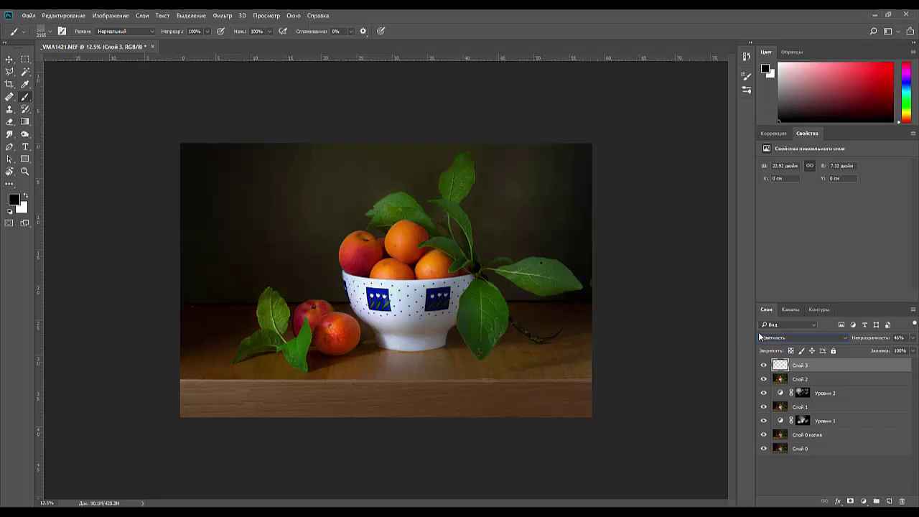
scroll(759, 336, up, 1)
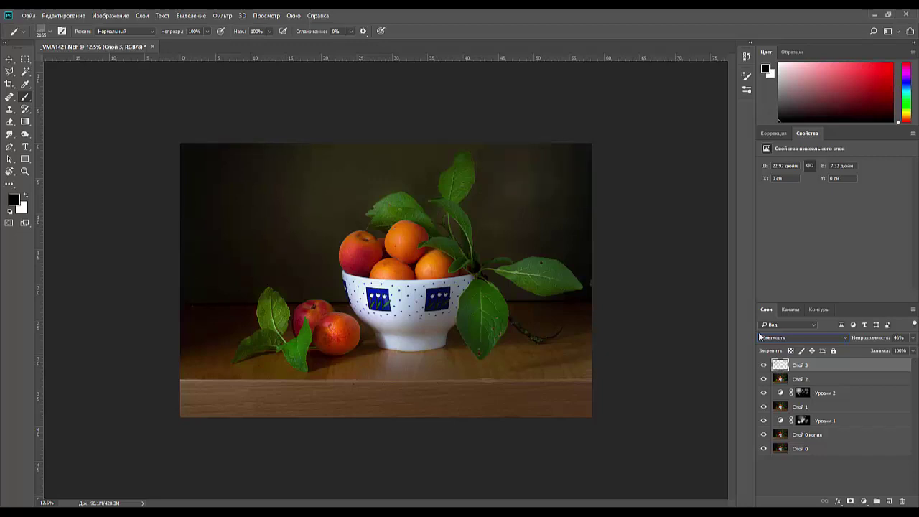
scroll(759, 336, up, 20)
Step: Fade the crack layer to 8% opacity and stamp more cracks along the background's upper middle and left edge
drag(879, 338, 856, 343)
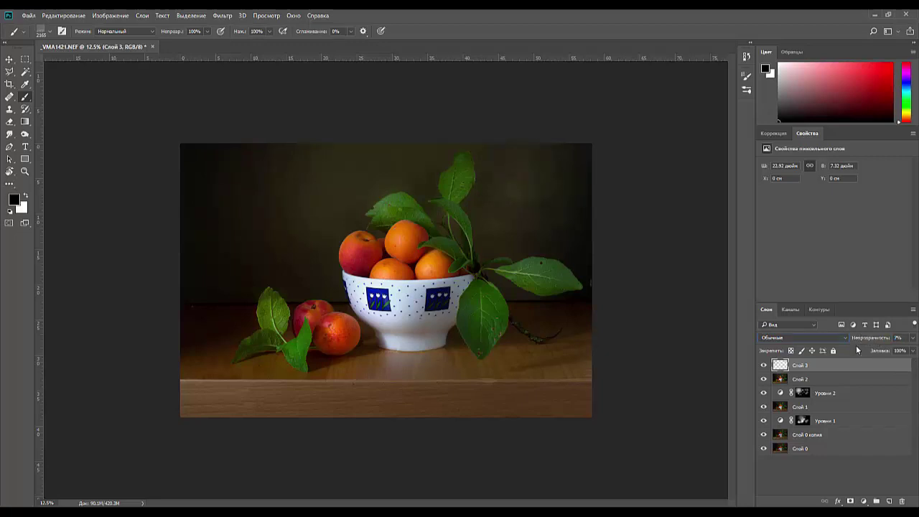
click(296, 134)
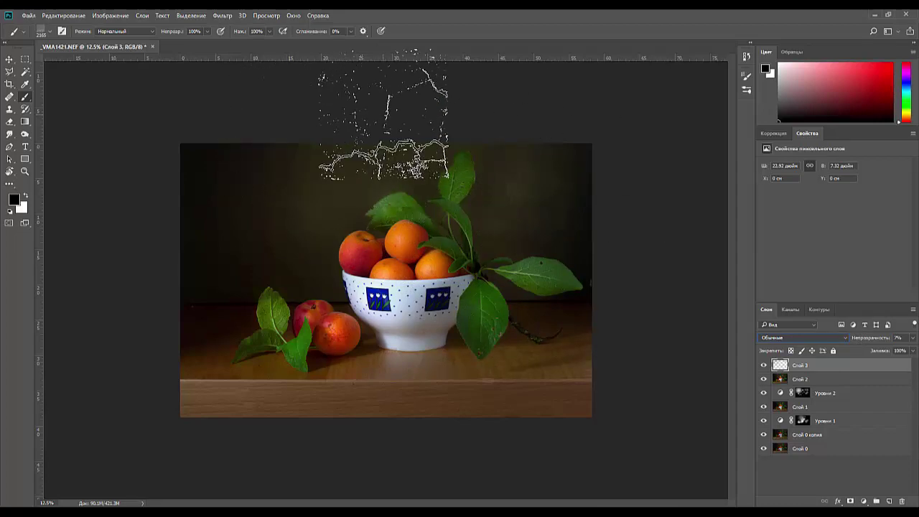
click(384, 114)
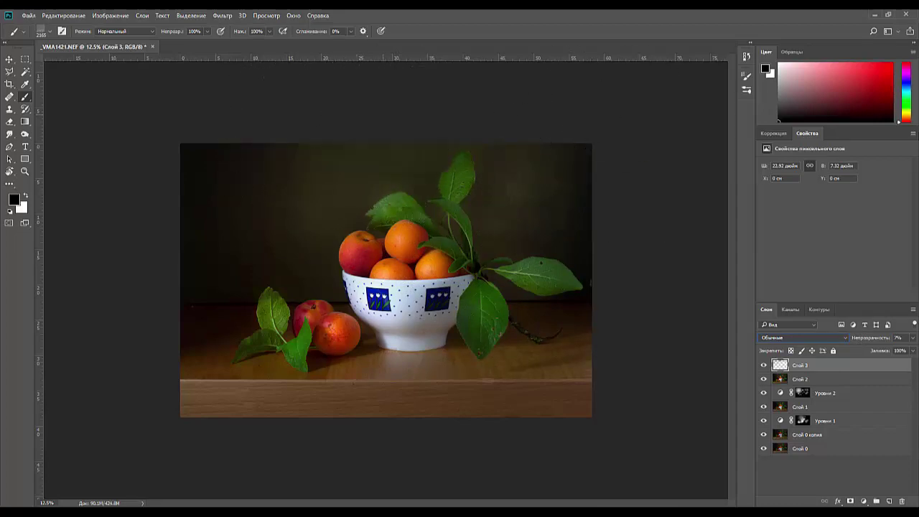
click(185, 234)
drag(864, 341, 864, 343)
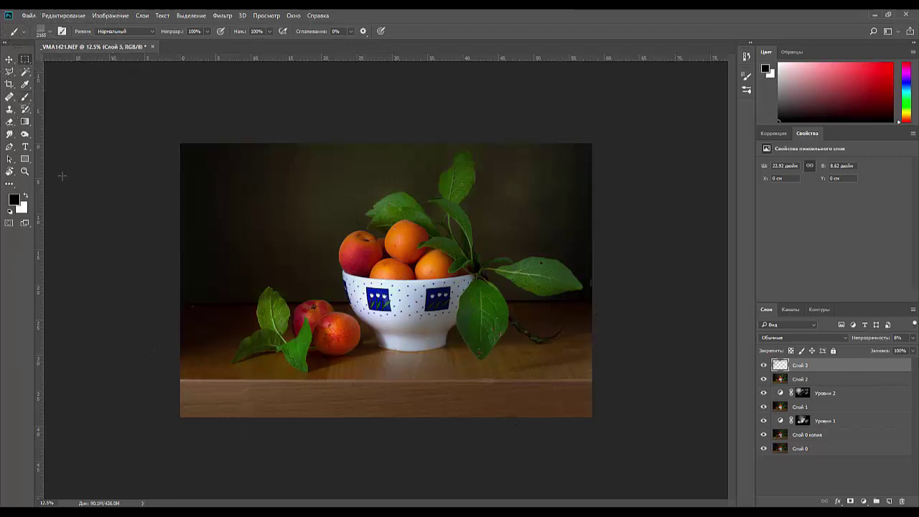
Step: Select the table's front edge with a rectangular marquee and merge all visible layers into a new top layer
click(25, 59)
drag(180, 378, 596, 429)
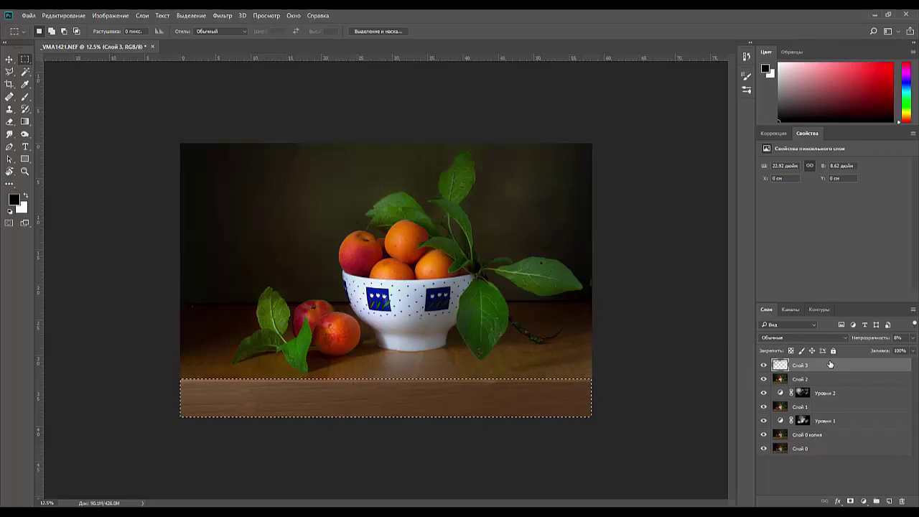
key(ctrl+shift+alt+e)
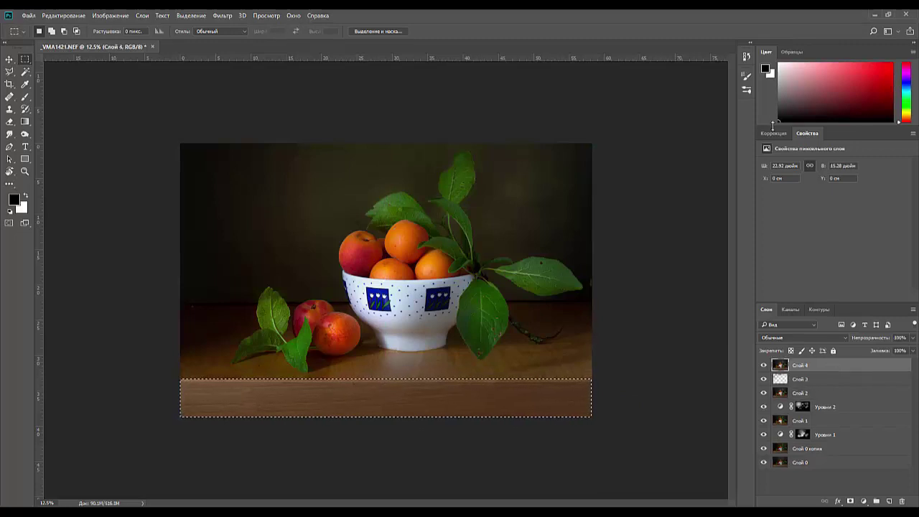
Step: Darken the selected table edge with a Levels adjustment, setting midtones to 0.80 and lowering the output white slightly
click(771, 133)
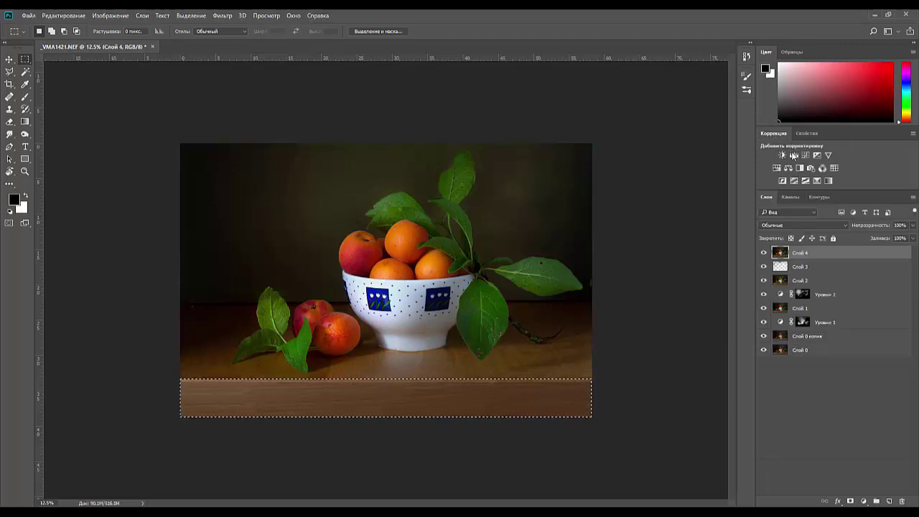
click(794, 155)
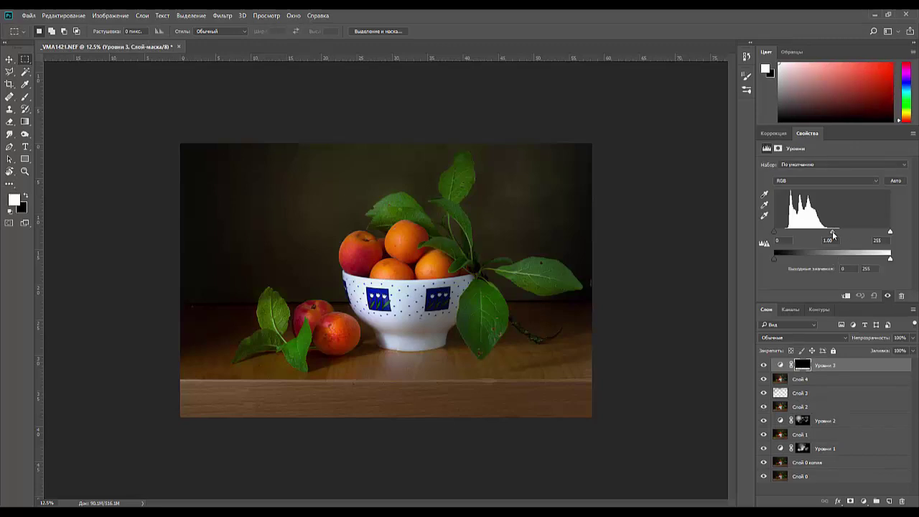
drag(832, 232, 838, 232)
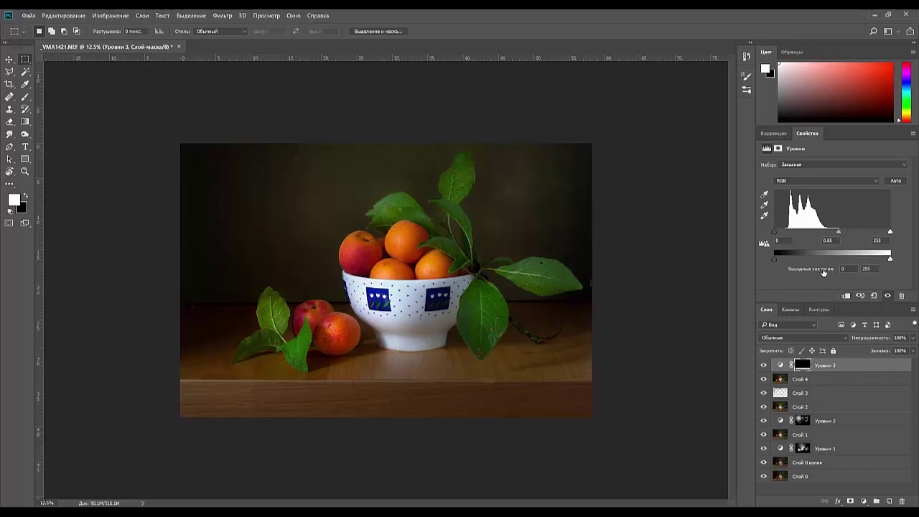
drag(838, 233, 841, 232)
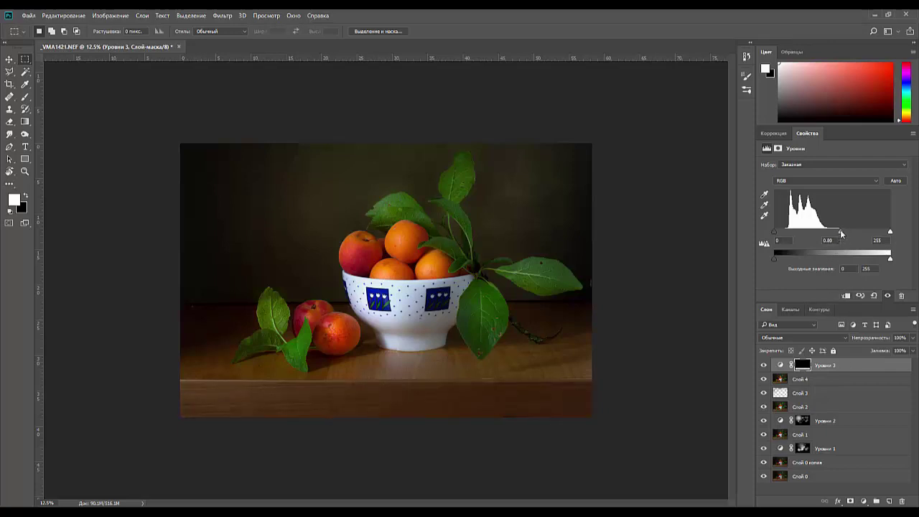
mouse_move(889, 261)
mouse_down()
mouse_move(837, 259)
mouse_move(884, 261)
mouse_move(872, 265)
mouse_up()
Step: Fade the darkening at the left end of the table edge with black radial gradients at 39% opacity on the Levels mask
click(801, 366)
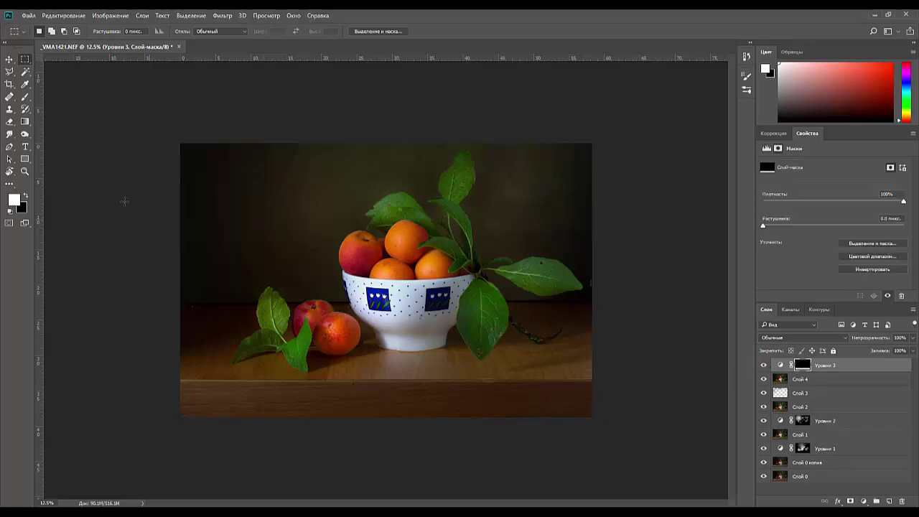
click(24, 122)
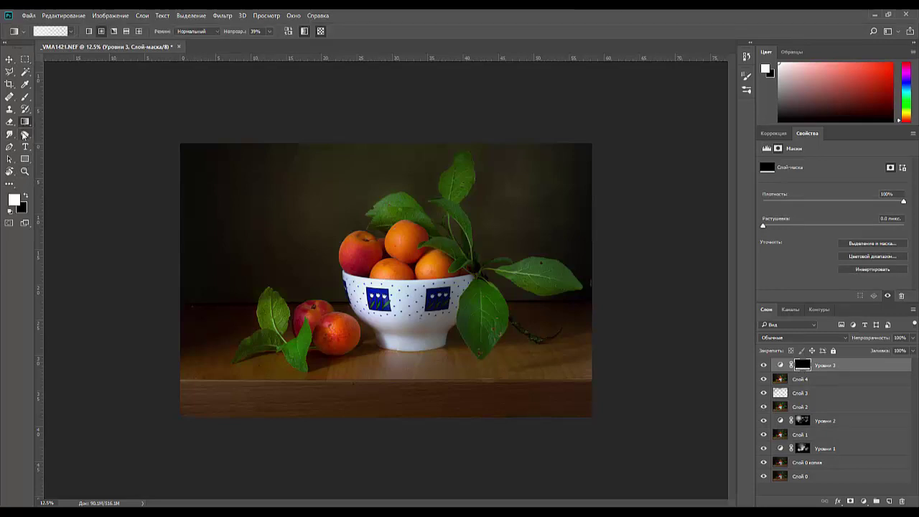
click(26, 196)
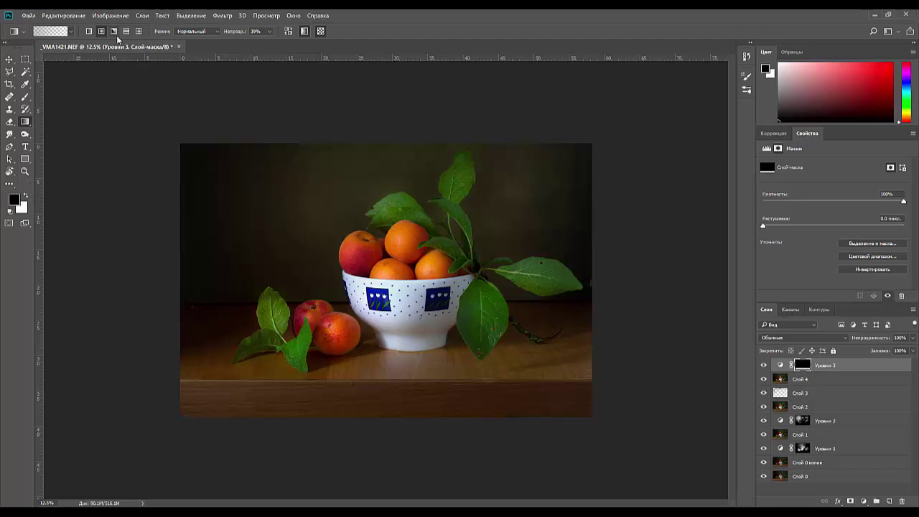
drag(207, 401, 344, 407)
drag(206, 385, 290, 380)
drag(183, 367, 275, 403)
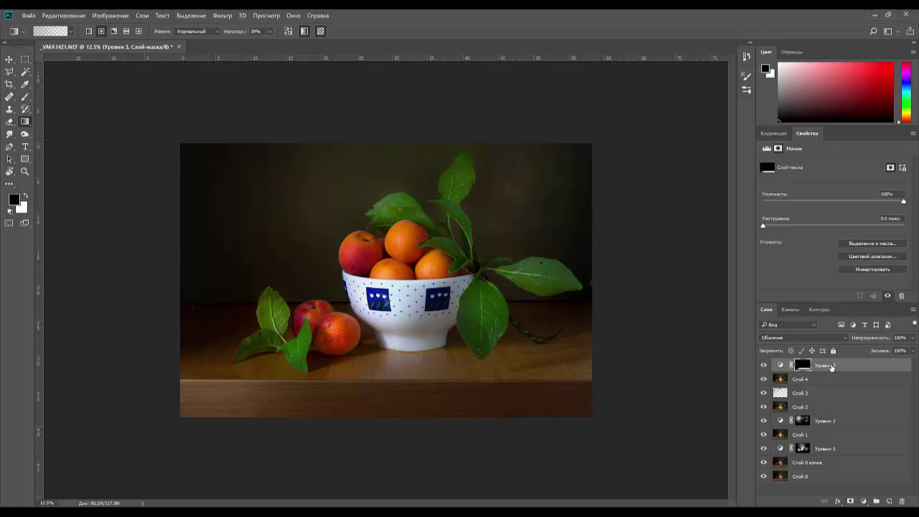
Step: Merge all visible layers into a new top layer and add a Levels adjustment with the input white point at 201
click(830, 366)
key(ctrl+alt+shift+e)
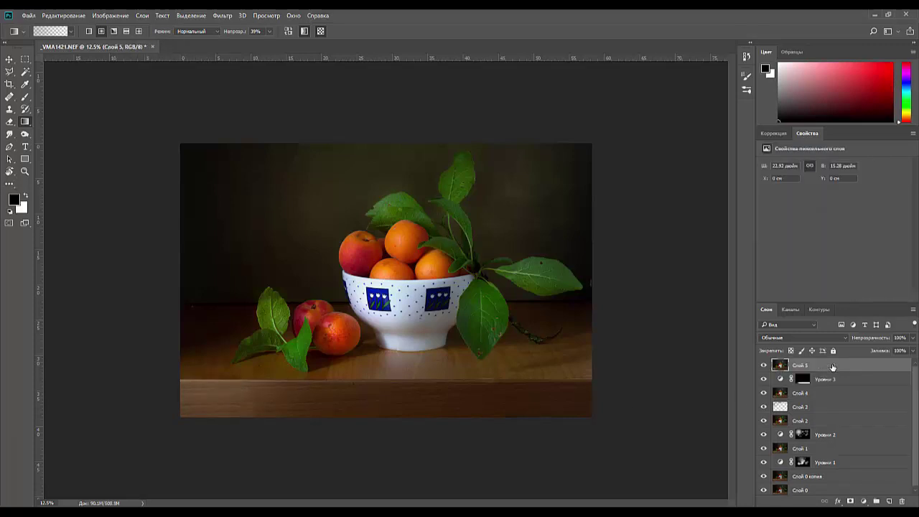
click(770, 133)
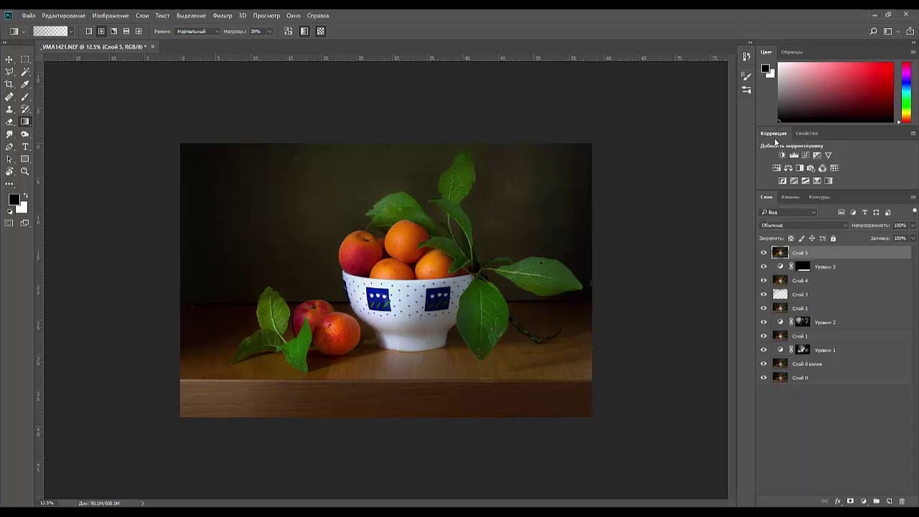
click(789, 161)
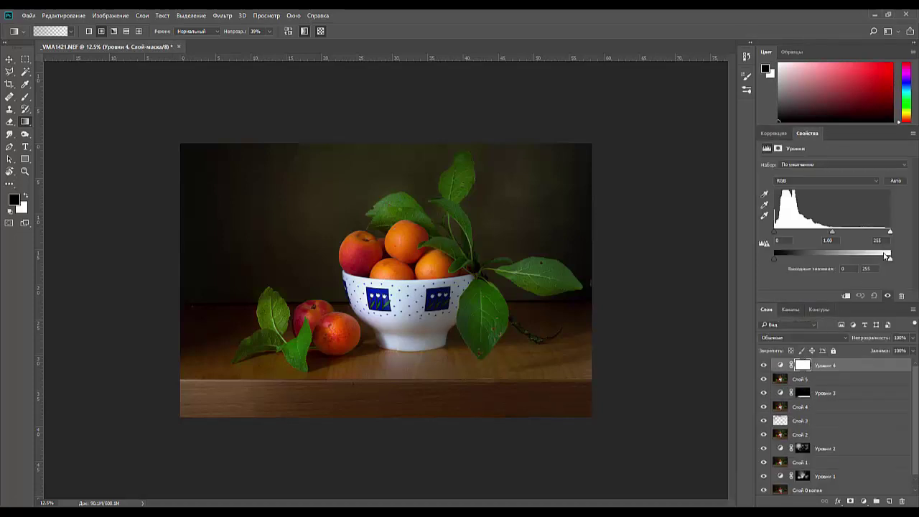
drag(890, 231, 865, 236)
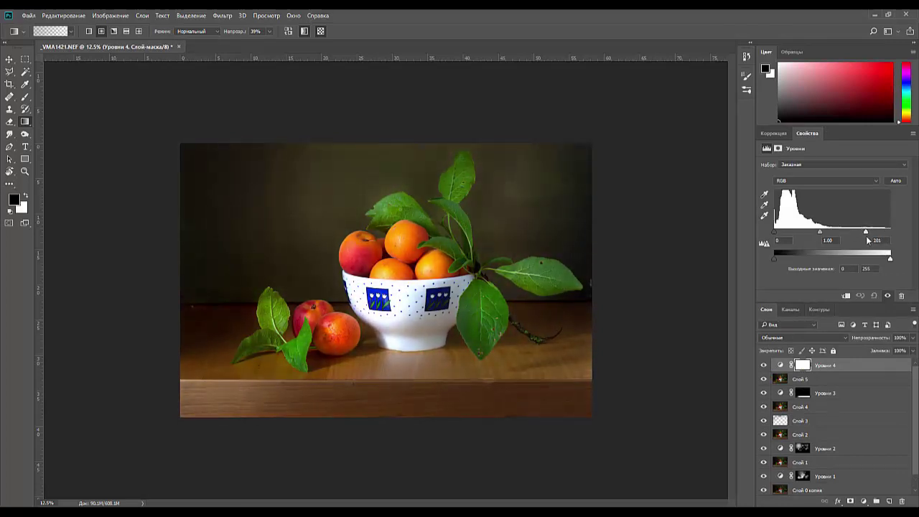
Step: Invert the new Levels mask and lighten the tabletop's left part with white radial gradients at 39% opacity
click(801, 365)
key(ctrl+i)
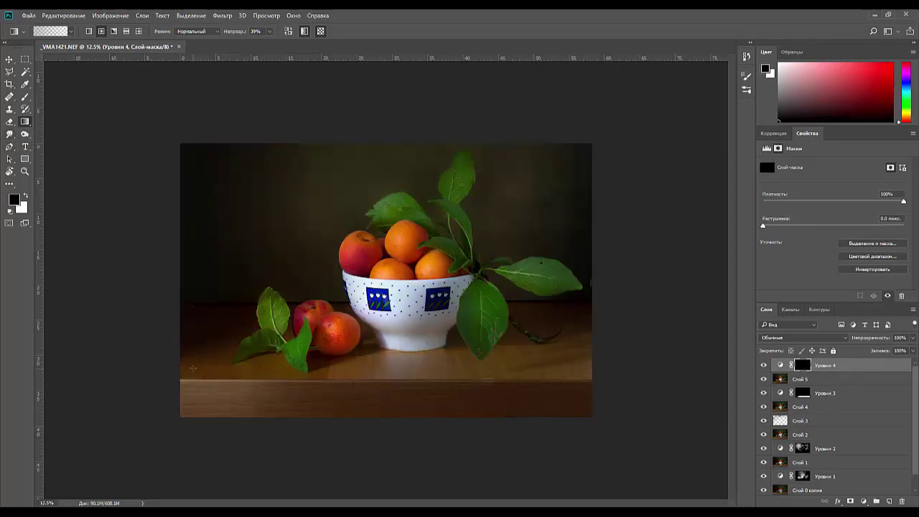
drag(194, 367, 252, 378)
click(26, 194)
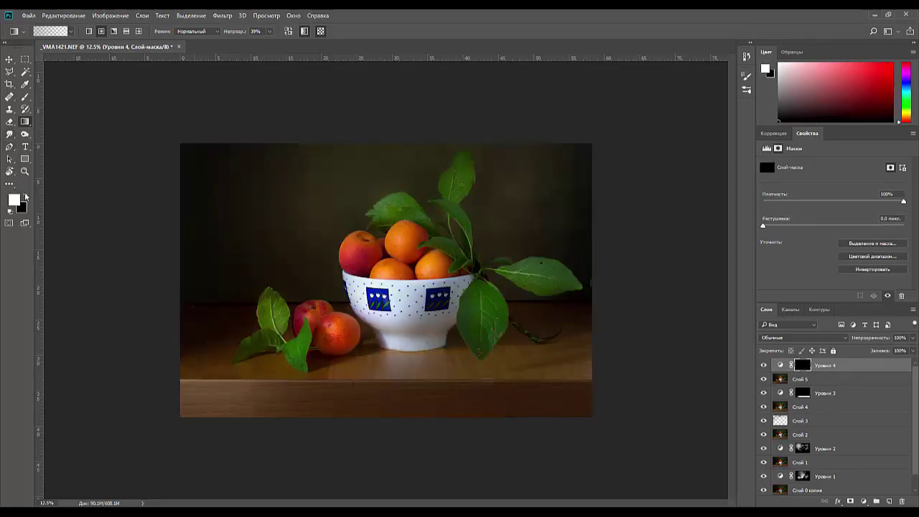
mouse_move(195, 366)
mouse_down()
mouse_move(325, 378)
mouse_move(280, 358)
mouse_up()
drag(204, 360, 242, 358)
drag(198, 357, 274, 351)
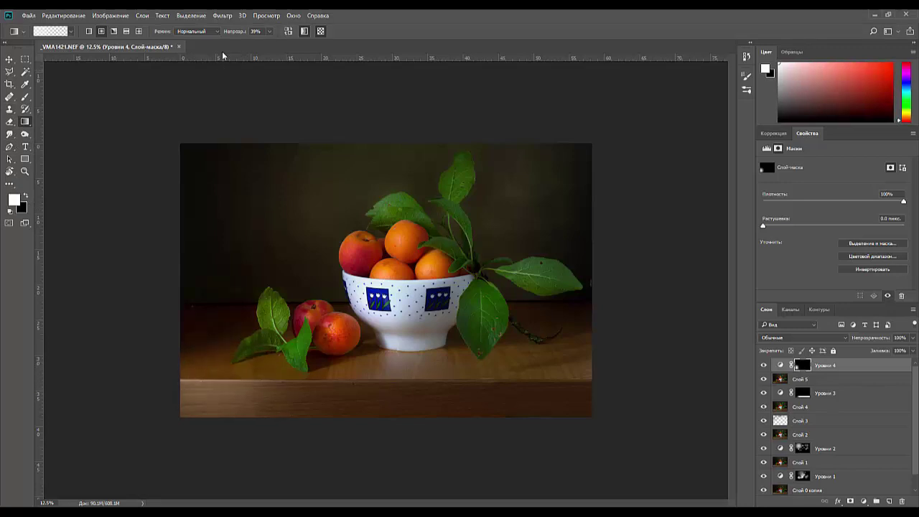
Step: Lighten the table edge's left end with a white radial gradient at 100% opacity on the Levels mask
drag(230, 32, 316, 42)
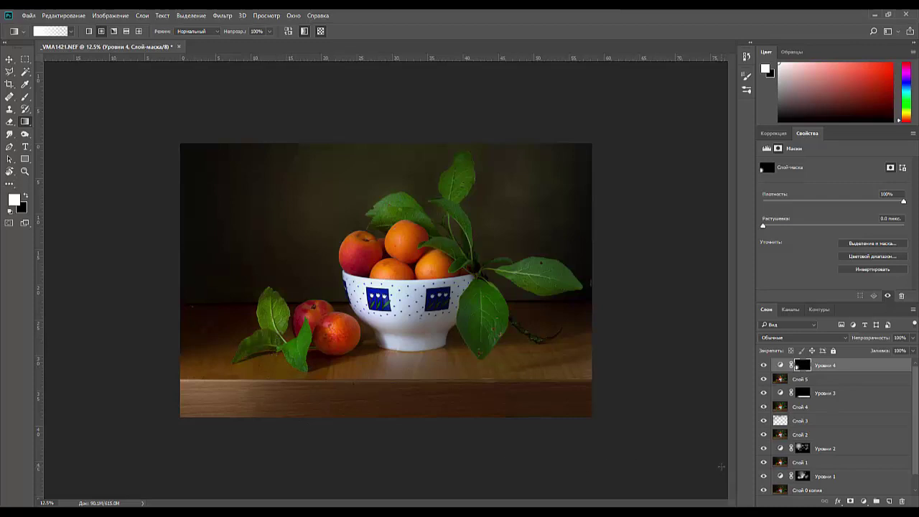
key(ctrl+minus)
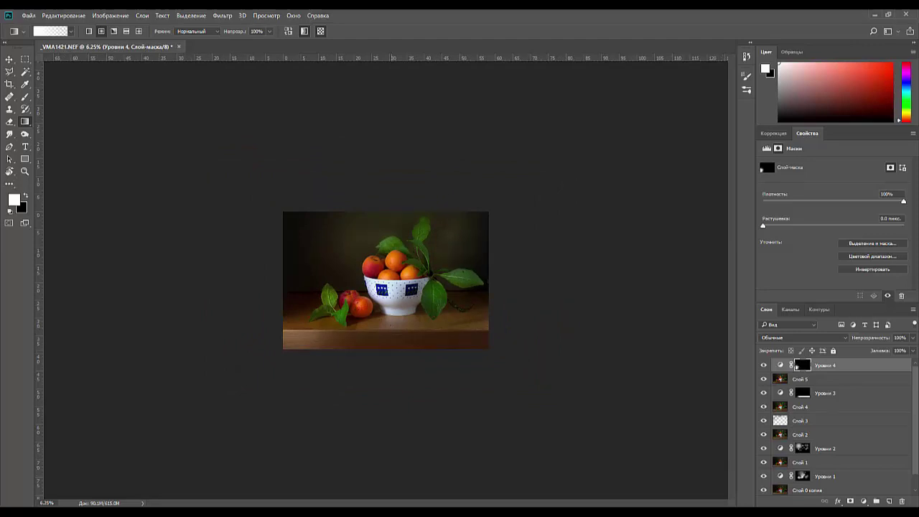
drag(323, 340, 389, 351)
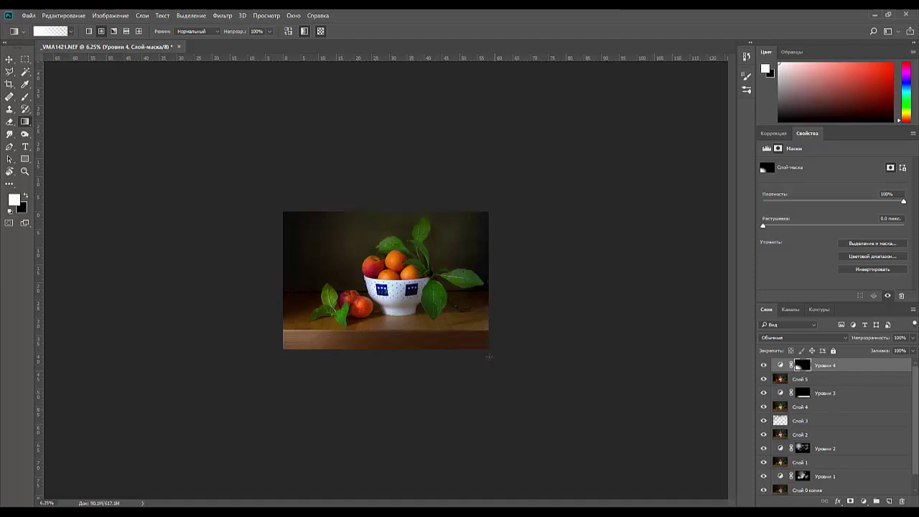
Step: Merge all visible layers into a new top layer and add a Levels adjustment with input black 13 and output white 230
click(843, 359)
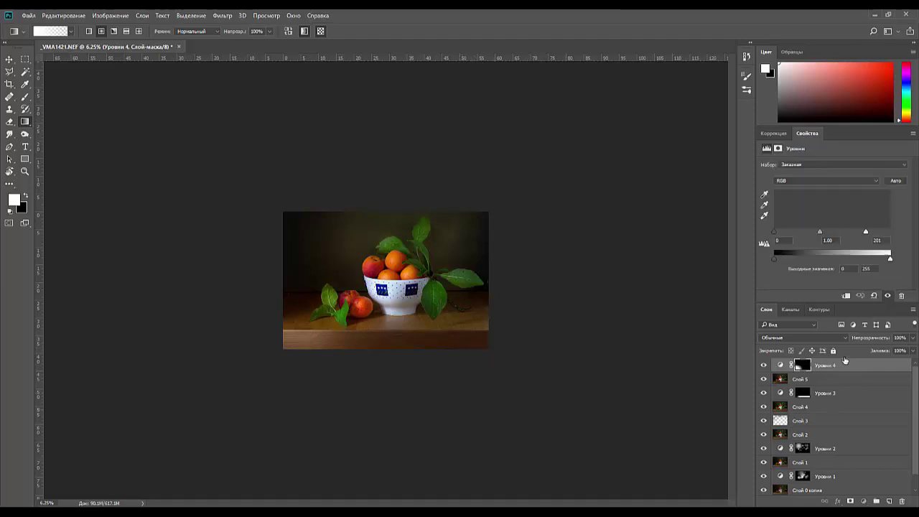
key(ctrl+shift+alt+e)
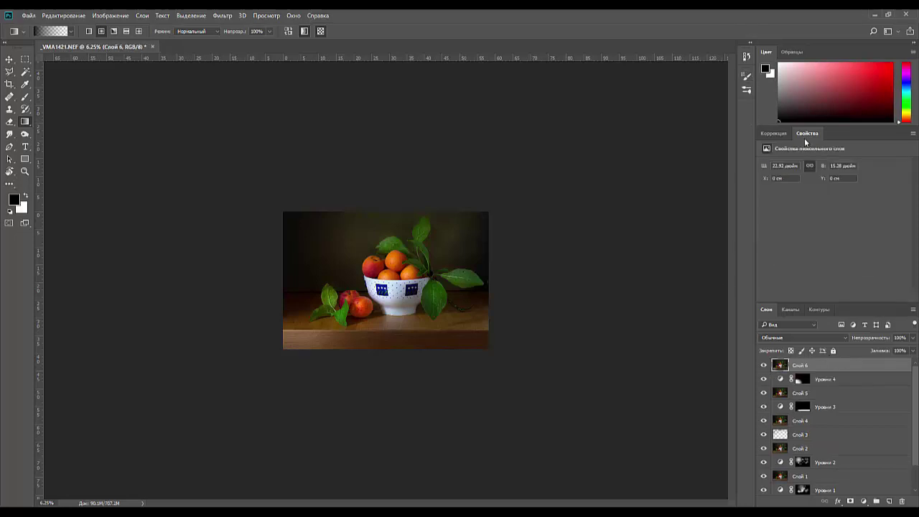
click(773, 133)
click(795, 158)
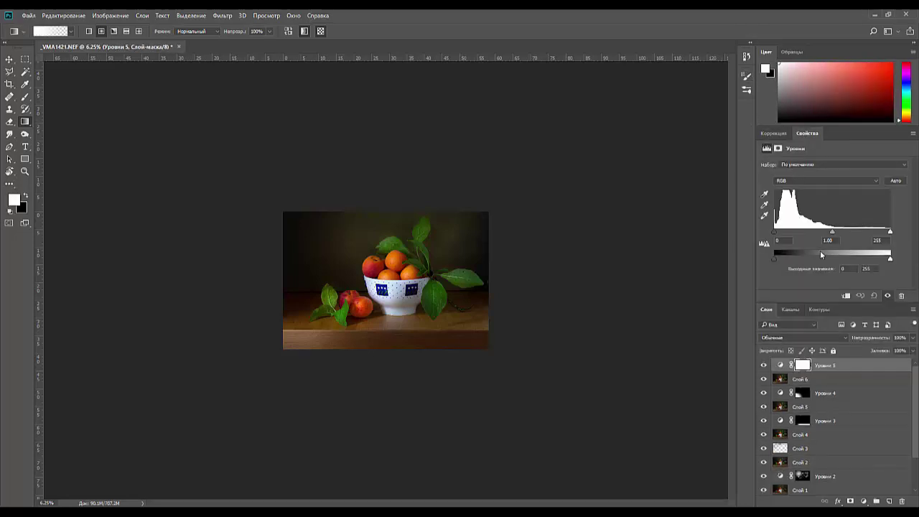
drag(773, 233, 784, 237)
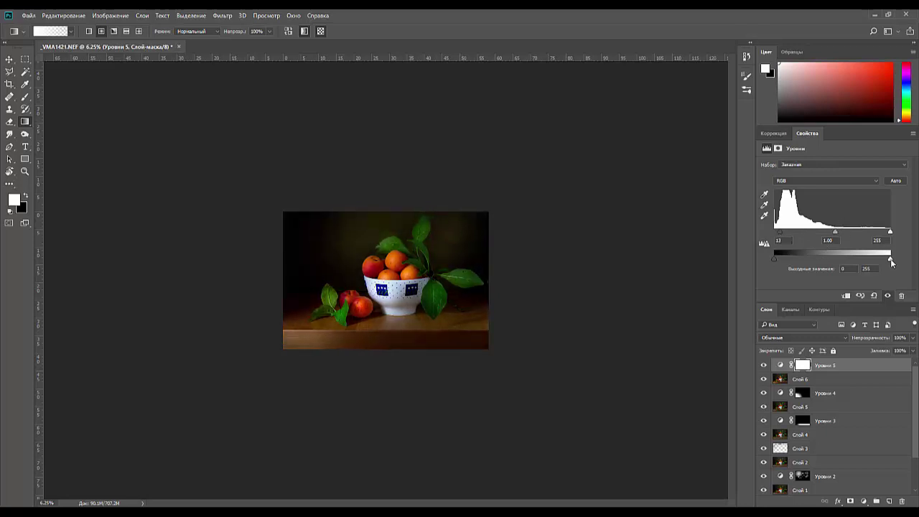
drag(890, 260, 880, 263)
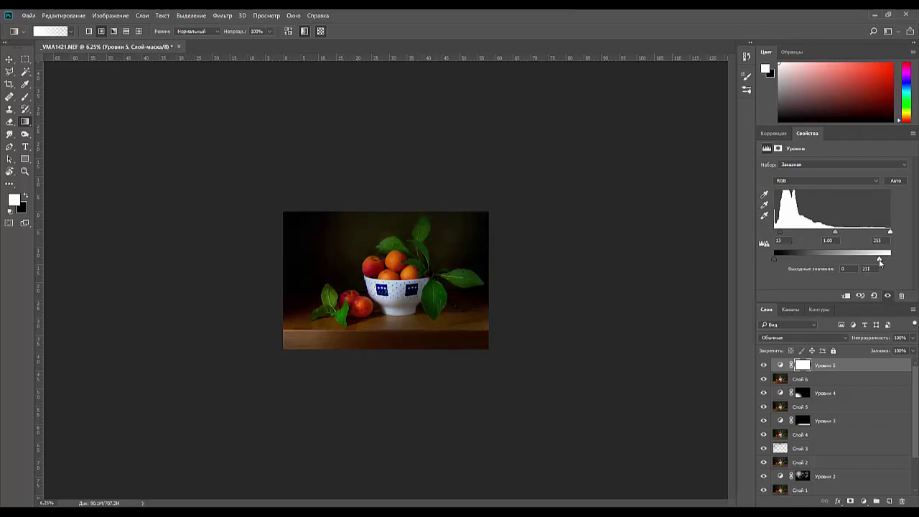
Step: Invert the new Levels mask and reveal the darkening over the table's lower right part with white radial gradients
click(802, 366)
key(ctrl+i)
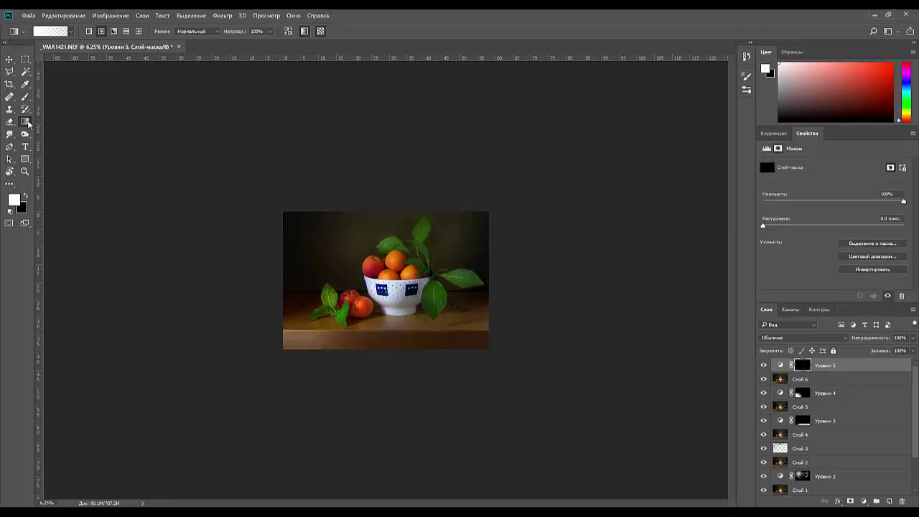
drag(462, 335, 533, 345)
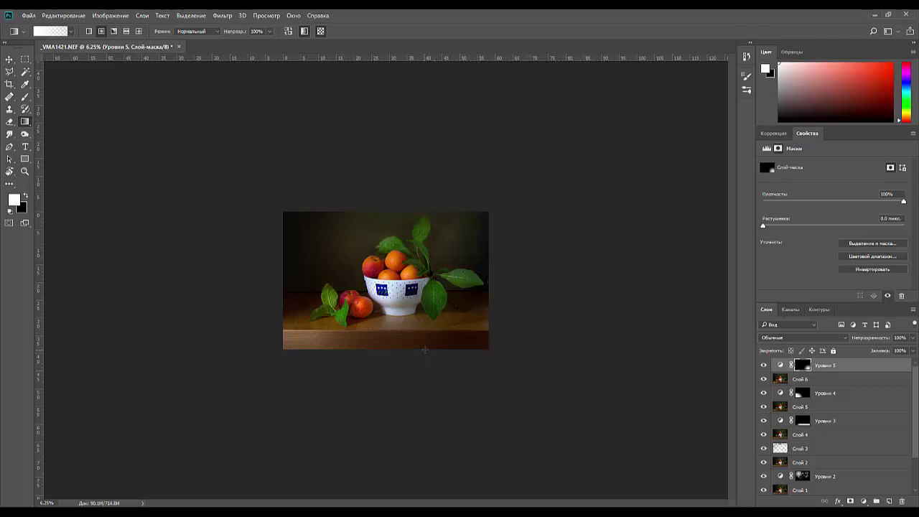
drag(424, 350, 560, 379)
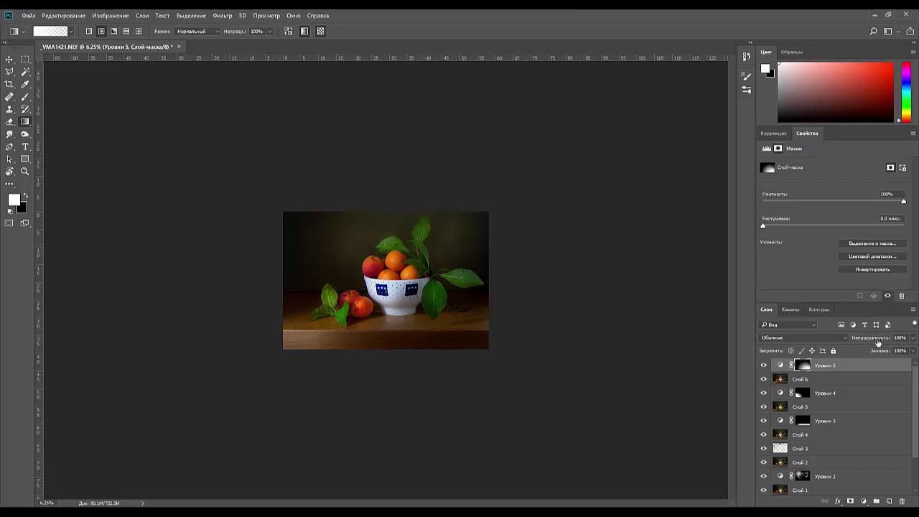
Step: Reduce the new Levels layer's opacity to 24% and compare the image with and without it
drag(876, 342, 843, 343)
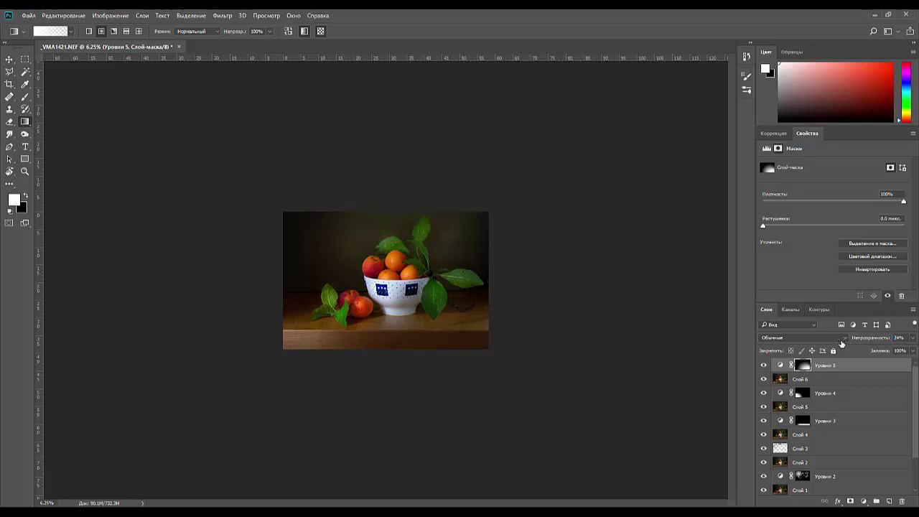
click(763, 367)
click(763, 367)
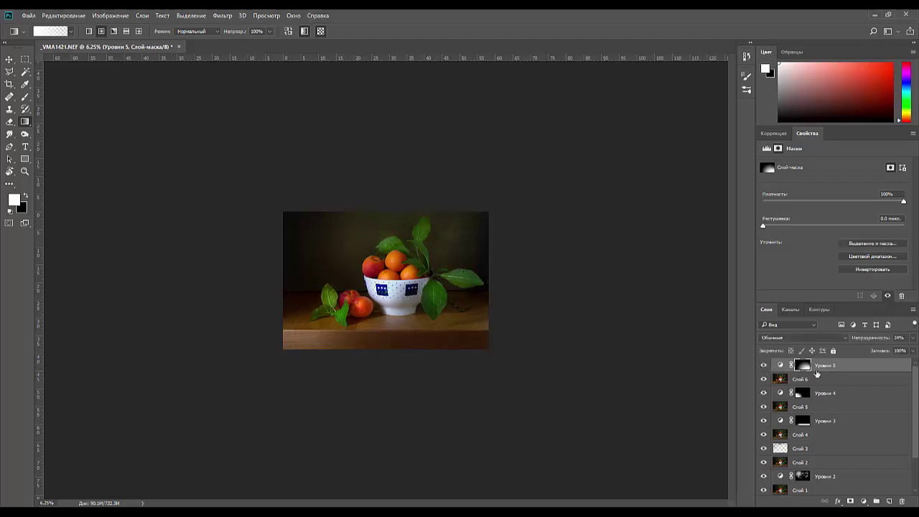
Step: Merge all visible layers into a new top layer and duplicate that layer
click(826, 363)
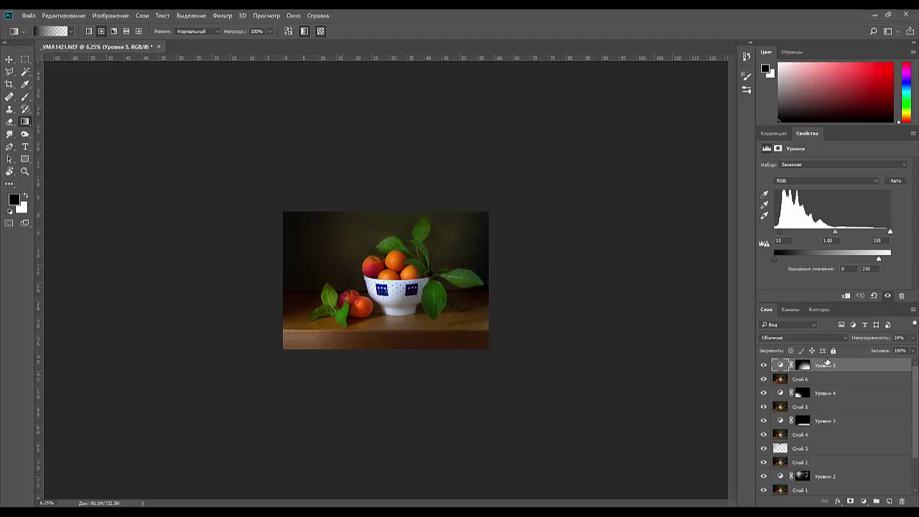
key(ctrl+alt+shift+e)
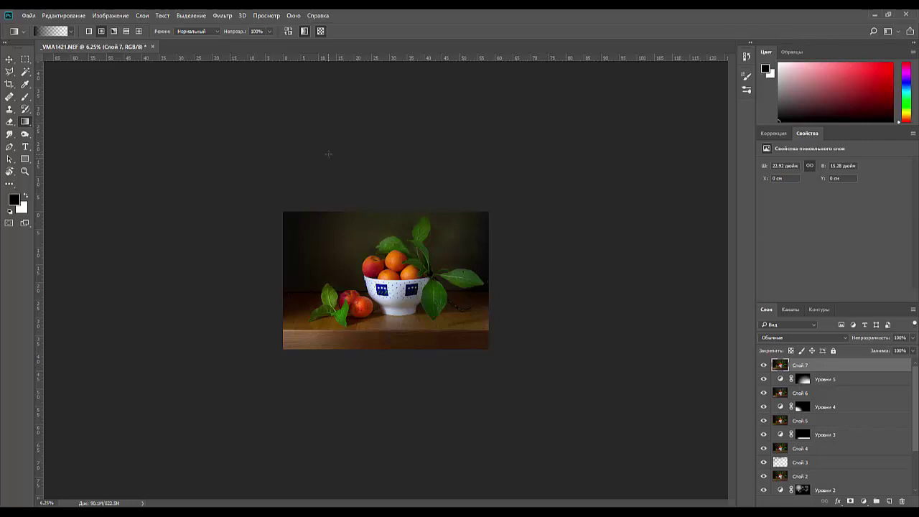
key(ctrl+plus)
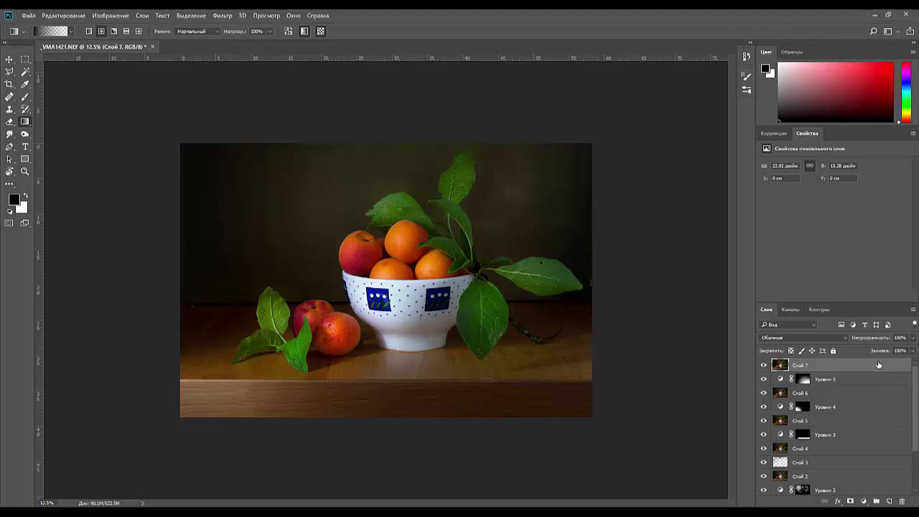
drag(890, 475, 890, 499)
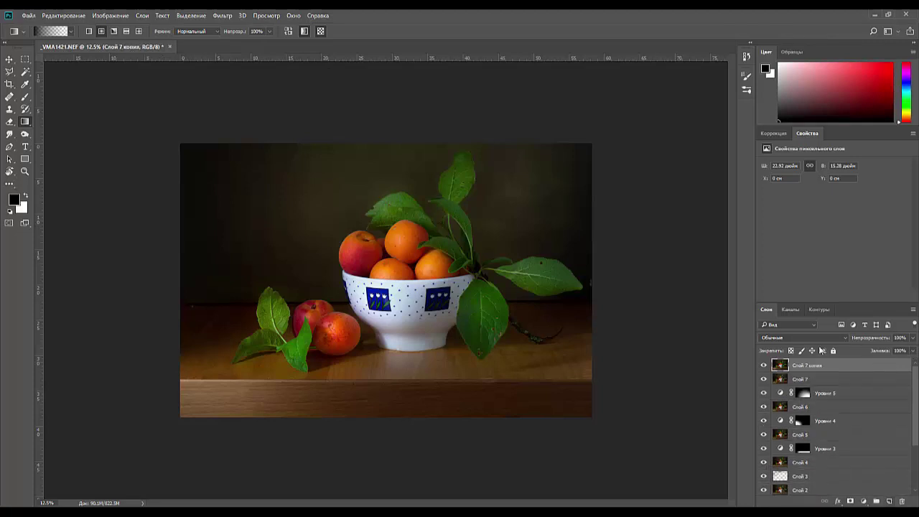
Step: Add a Black & White adjustment with reds 98, yellows 85, greens 92, cyans 224 and magentas -22, and merge it into the duplicate layer
click(774, 134)
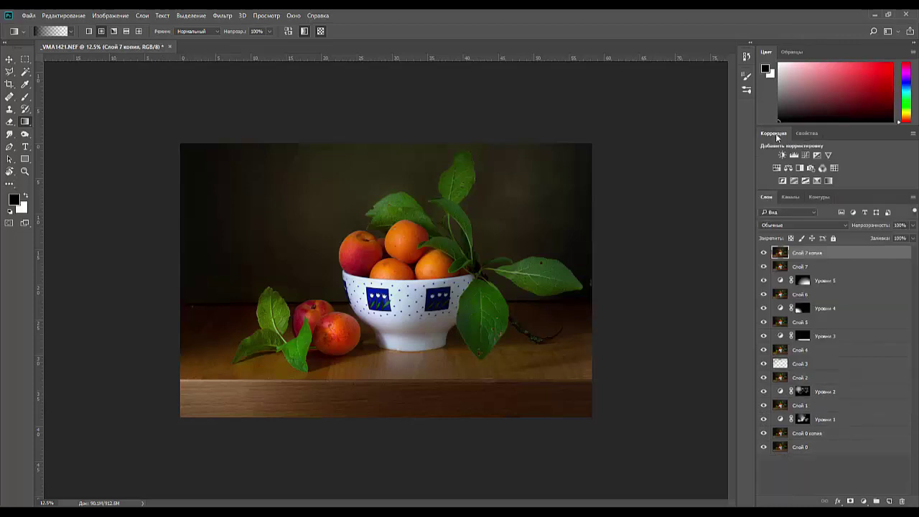
click(800, 168)
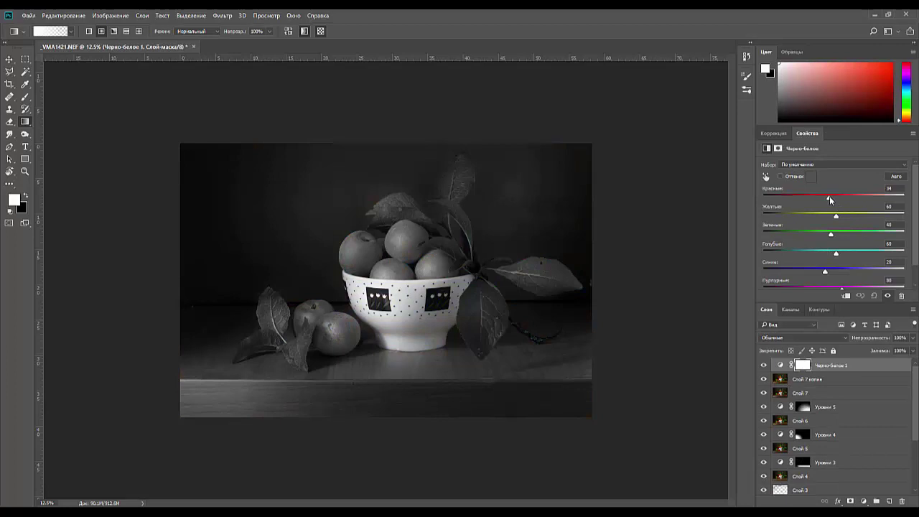
drag(829, 197, 824, 236)
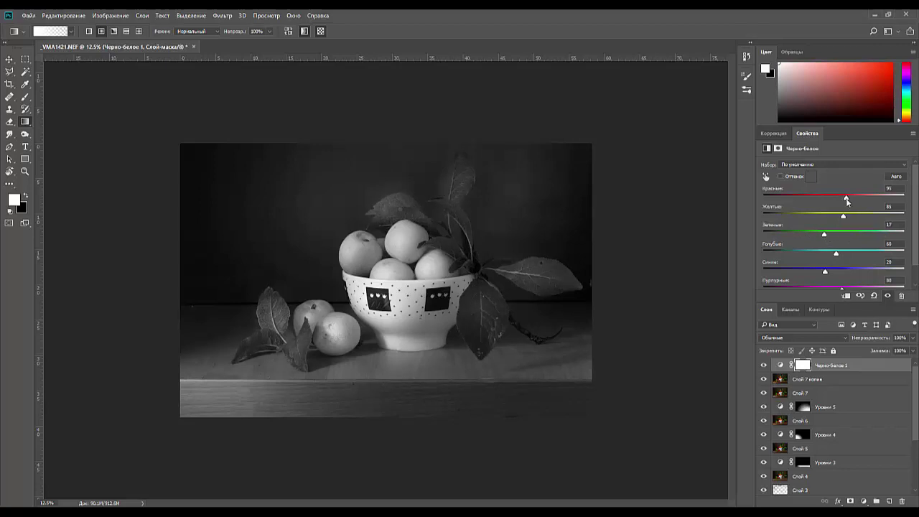
drag(846, 197, 845, 201)
drag(835, 254, 883, 244)
drag(823, 271, 812, 294)
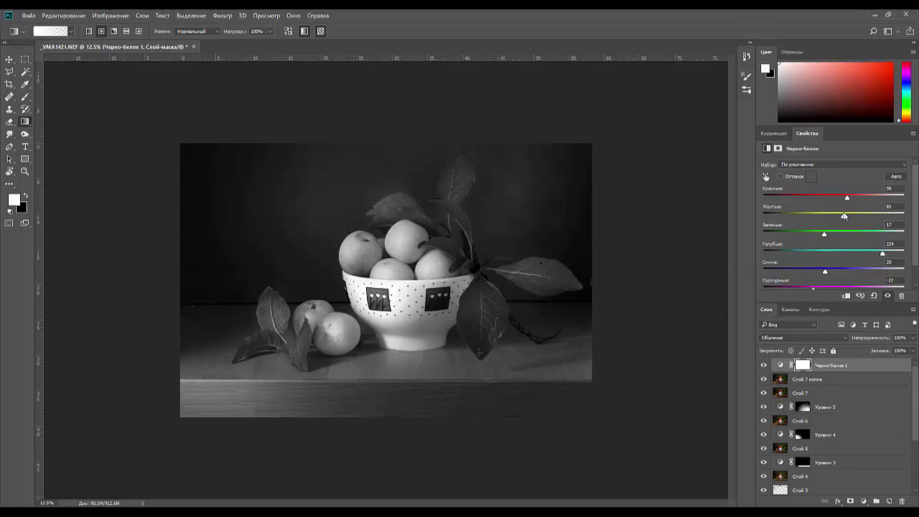
drag(822, 237, 845, 240)
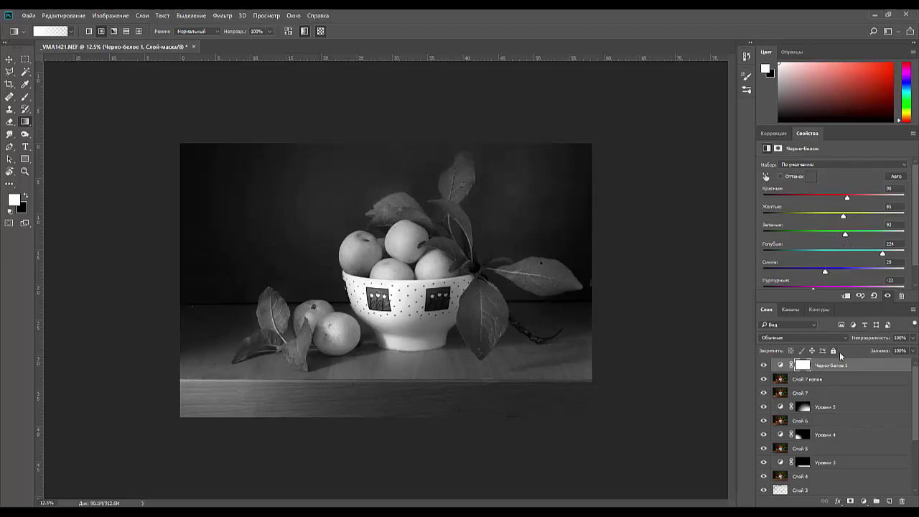
click(827, 369)
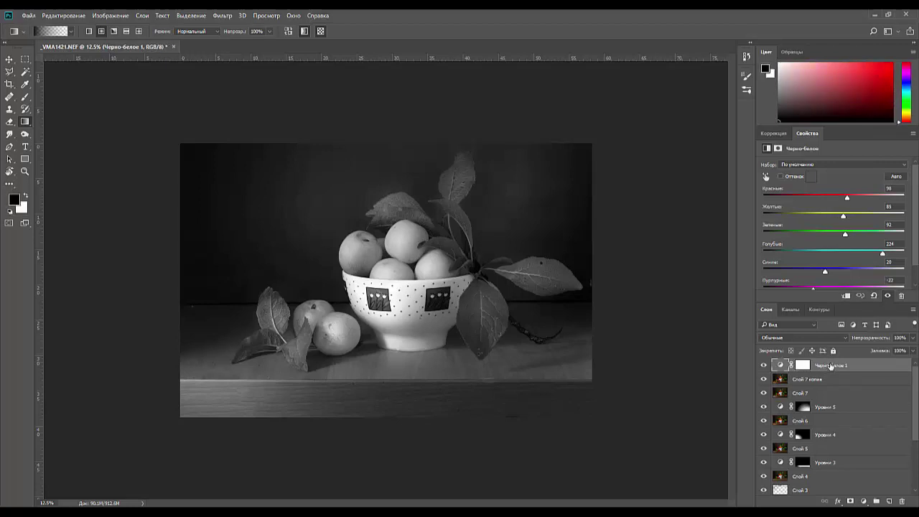
key(Delete)
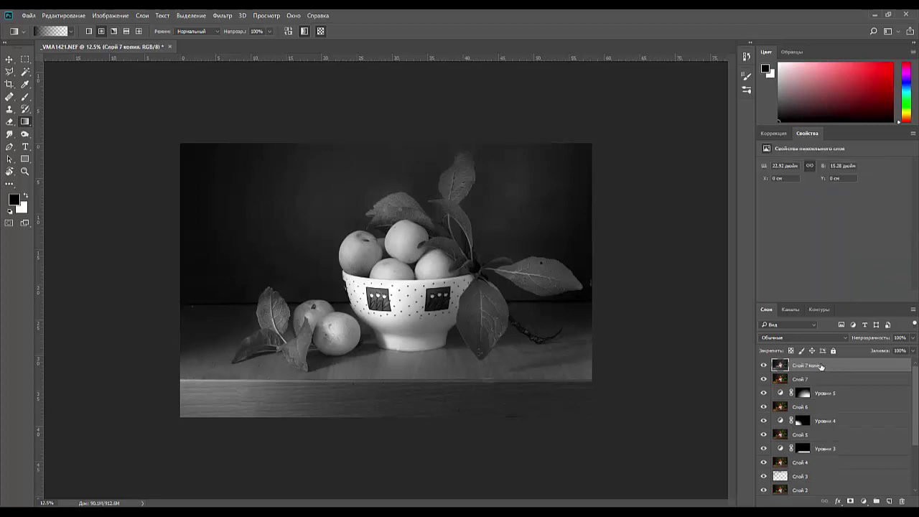
Step: Try successive blend modes on the black-and-white layer copy, ending with Luminosity (Яркость)
double_click(766, 134)
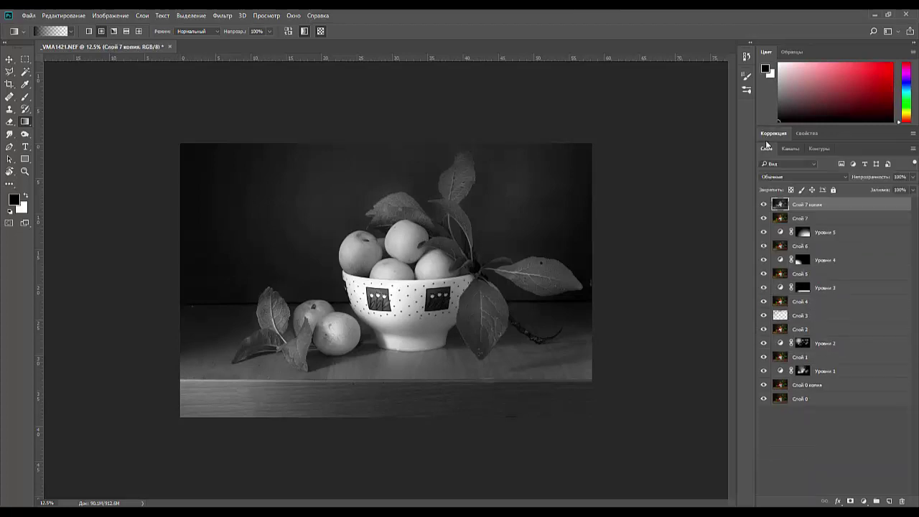
click(770, 178)
click(770, 178)
click(771, 178)
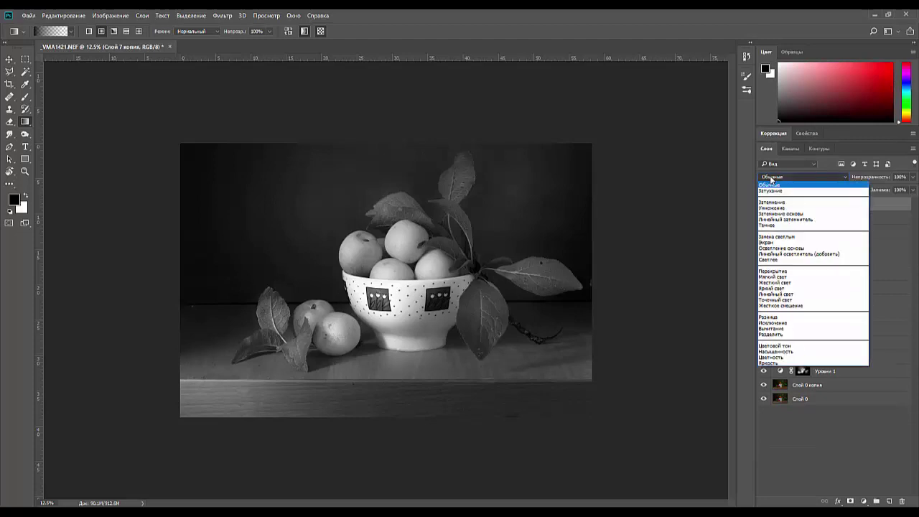
key(Down)
key(Down)
key(Down)
key(Down)
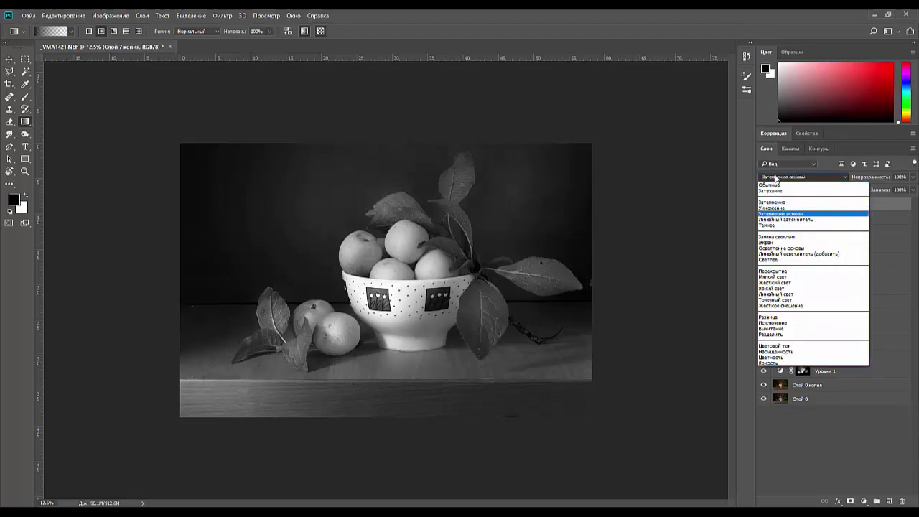
click(786, 213)
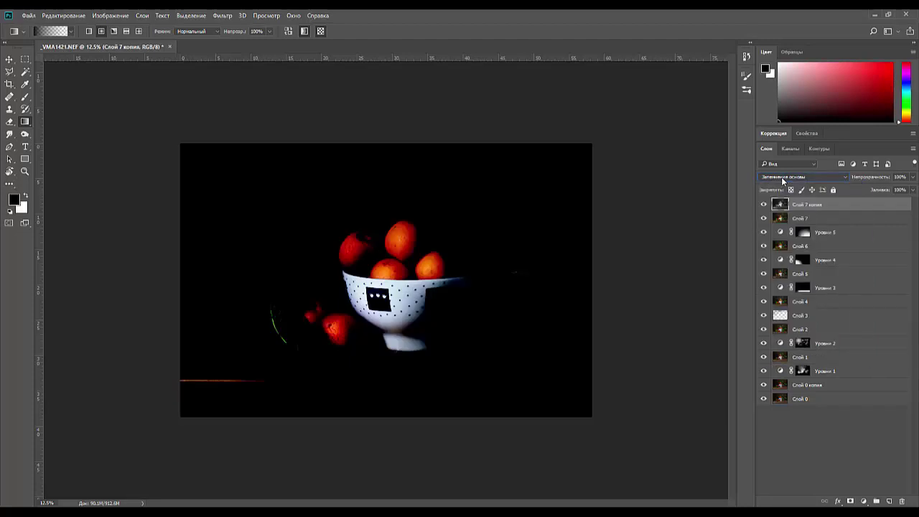
scroll(781, 179, down, 2)
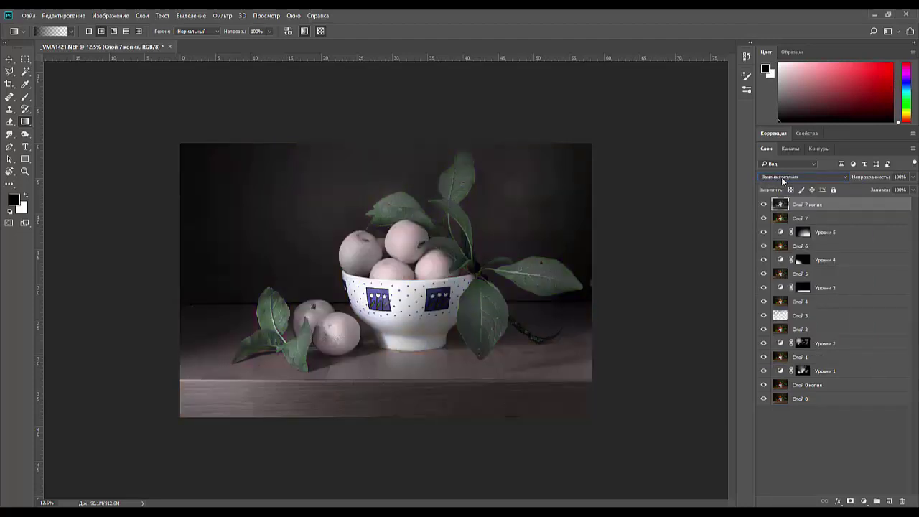
scroll(781, 179, down, 3)
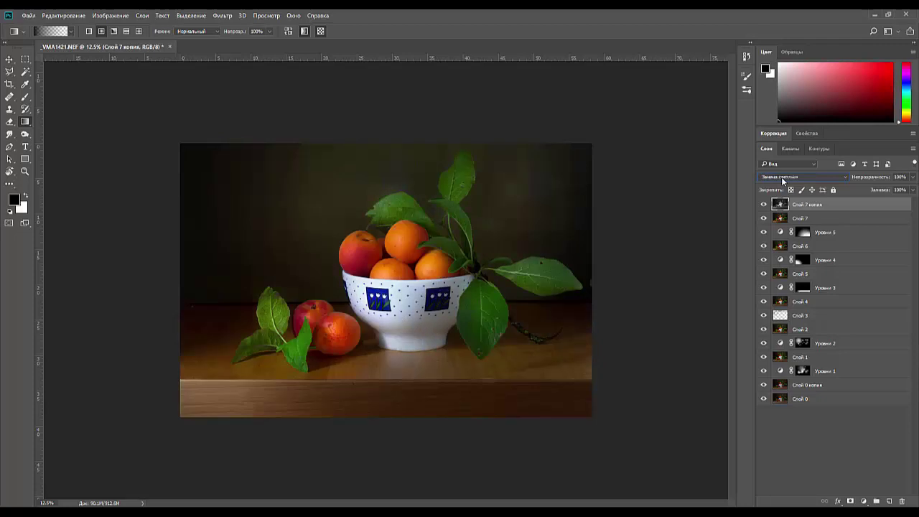
scroll(781, 177, down, 4)
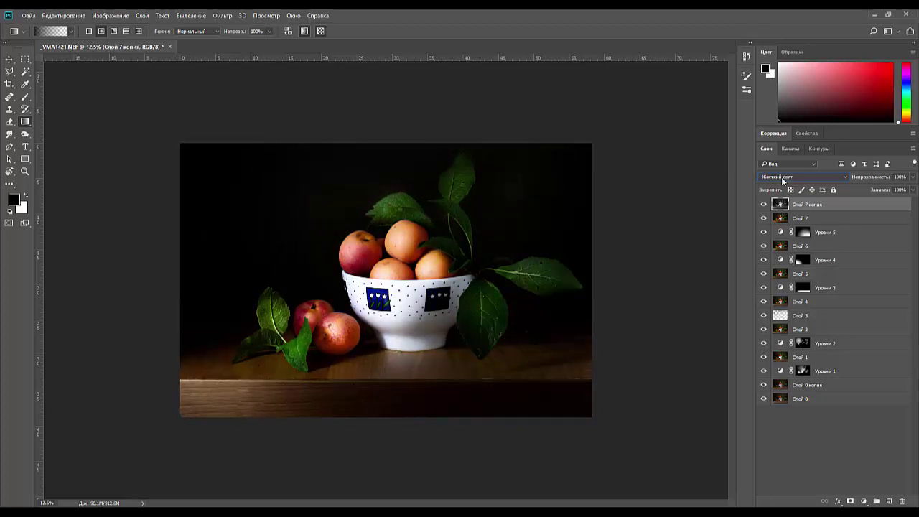
scroll(780, 176, down, 1)
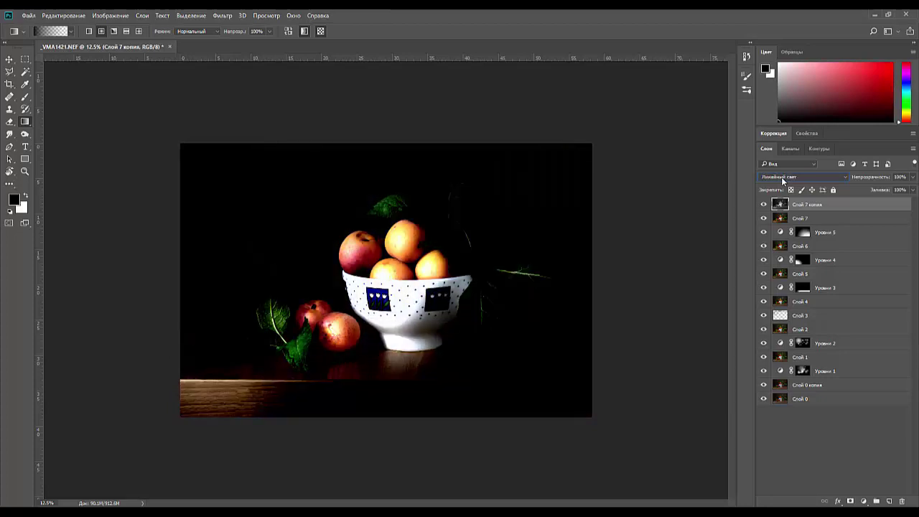
scroll(781, 179, down, 1)
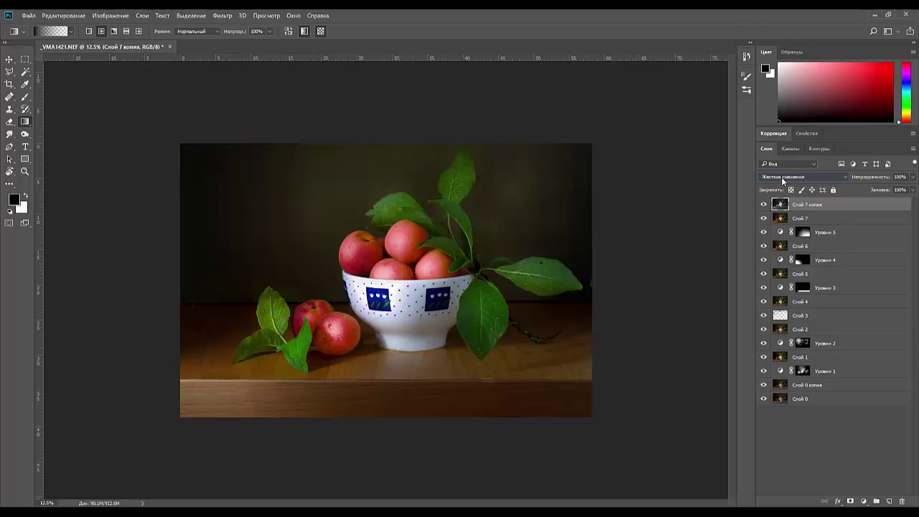
scroll(781, 177, down, 5)
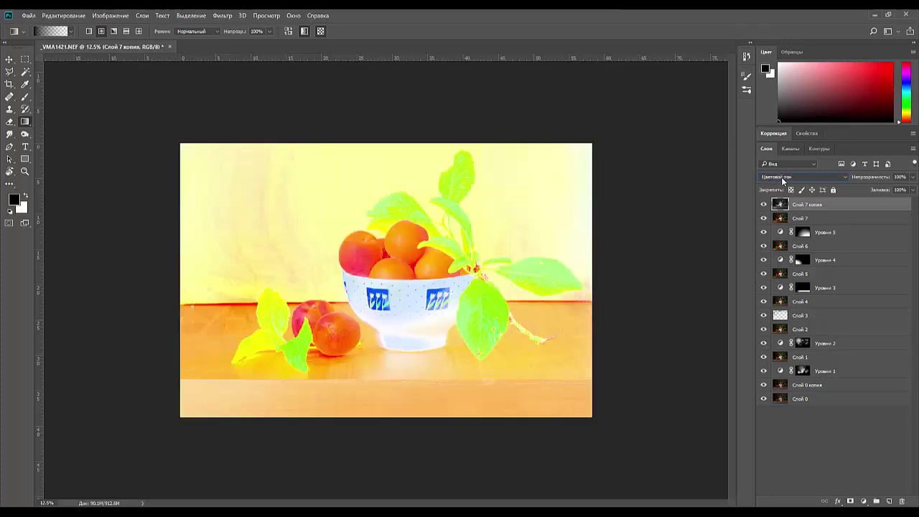
scroll(781, 176, down, 1)
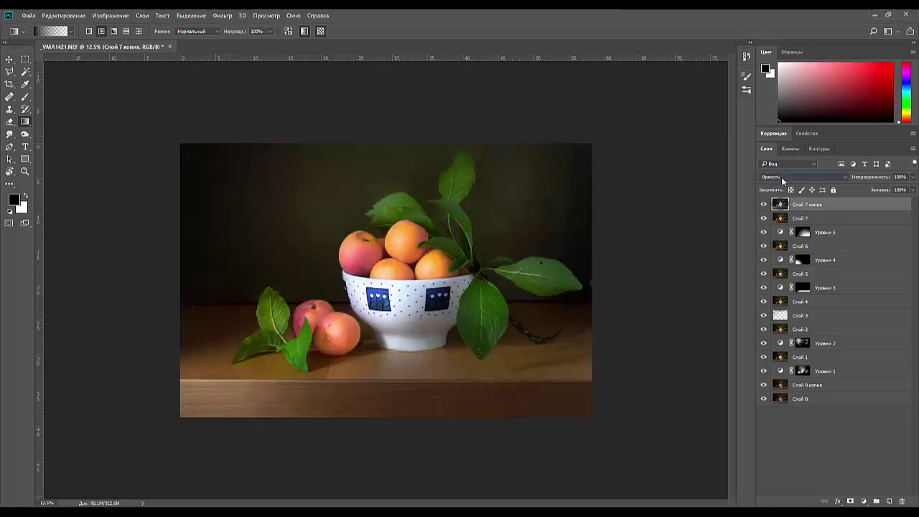
Step: Try further blend modes on the black-and-white layer copy and settle on Overlay (Перекрытие)
scroll(781, 177, up, 2)
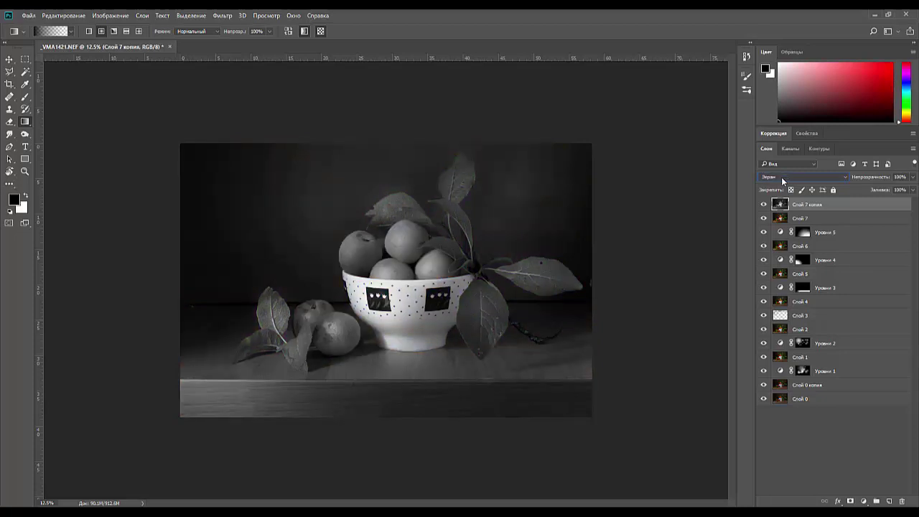
scroll(781, 176, up, 8)
scroll(781, 176, down, 1)
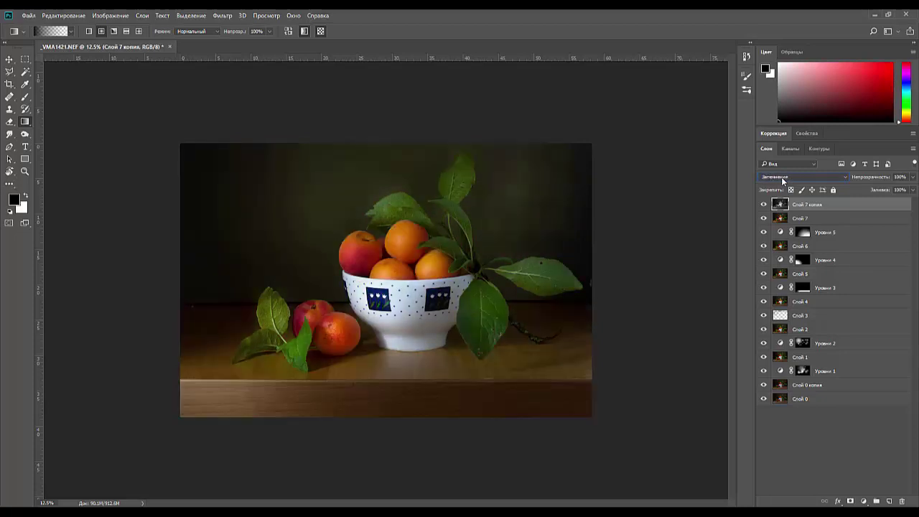
scroll(780, 176, down, 1)
scroll(781, 177, up, 1)
scroll(781, 177, down, 1)
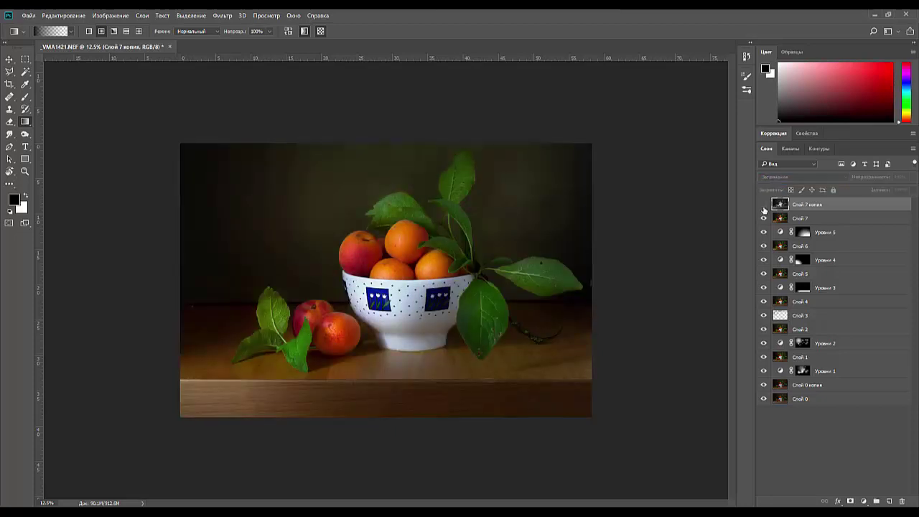
double_click(769, 179)
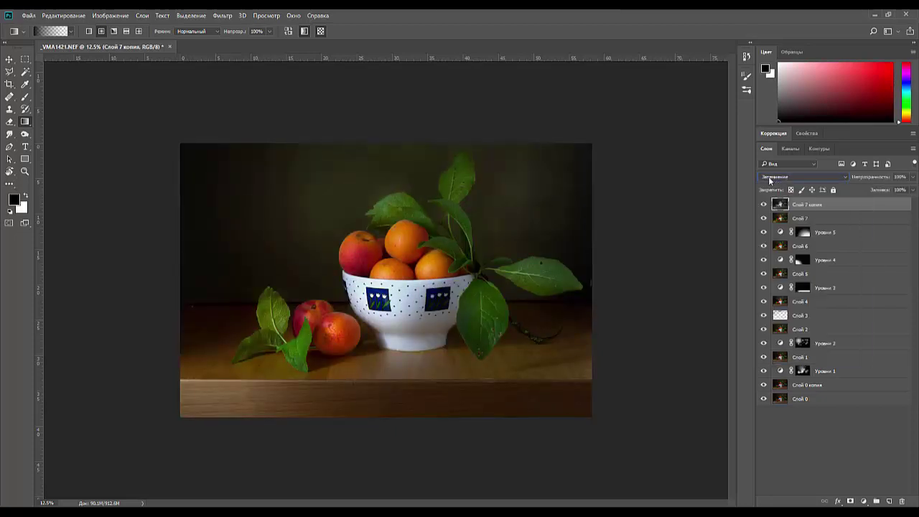
scroll(769, 179, down, 1)
scroll(770, 180, down, 4)
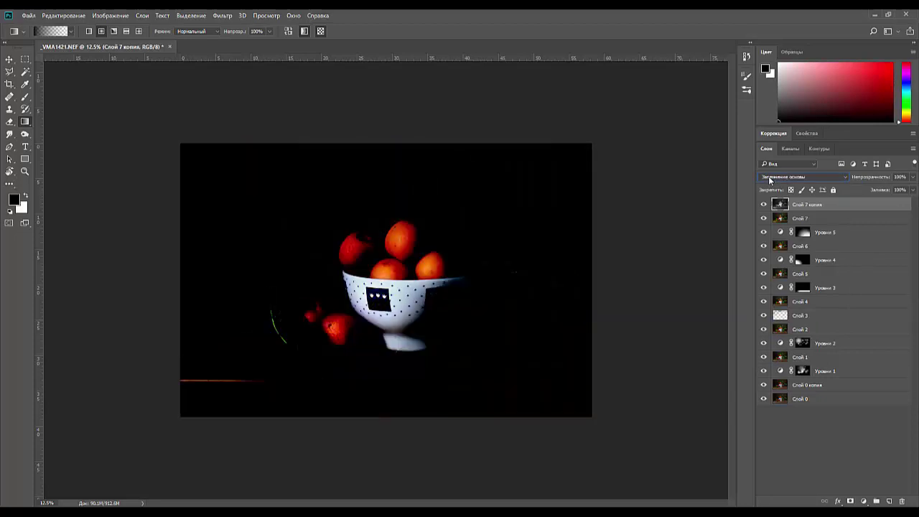
scroll(768, 179, down, 3)
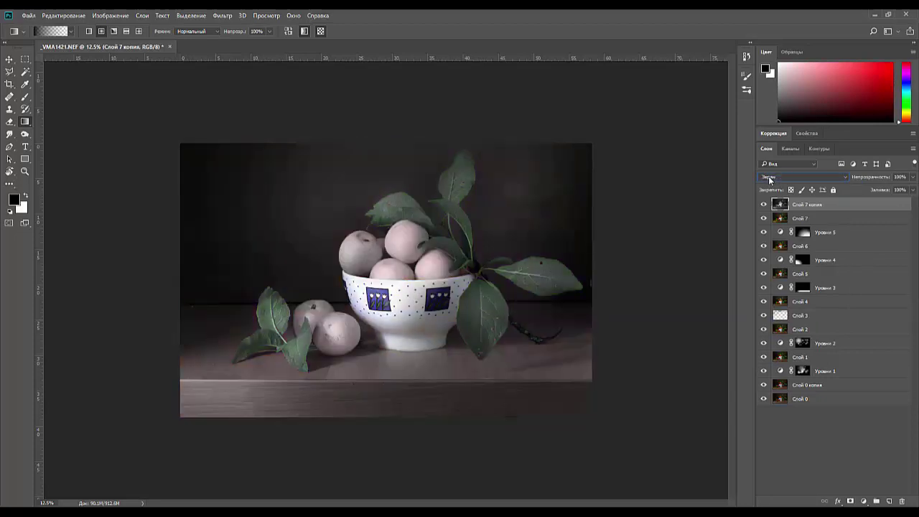
scroll(769, 179, down, 2)
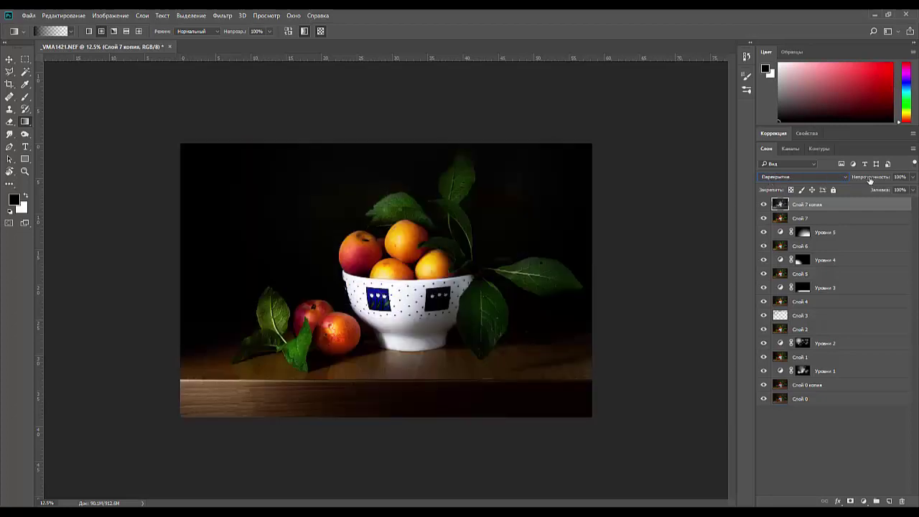
Step: Reduce the Overlay layer's opacity to about 22%, compare the image without it, and merge all visible layers into a new top layer
drag(875, 182, 778, 194)
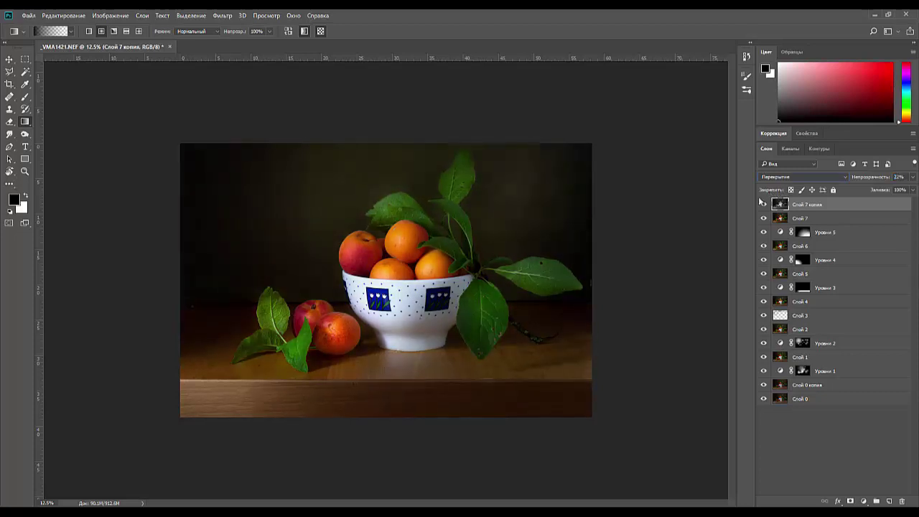
click(765, 206)
click(874, 180)
drag(874, 180, 874, 183)
key(ctrl+shift+alt+e)
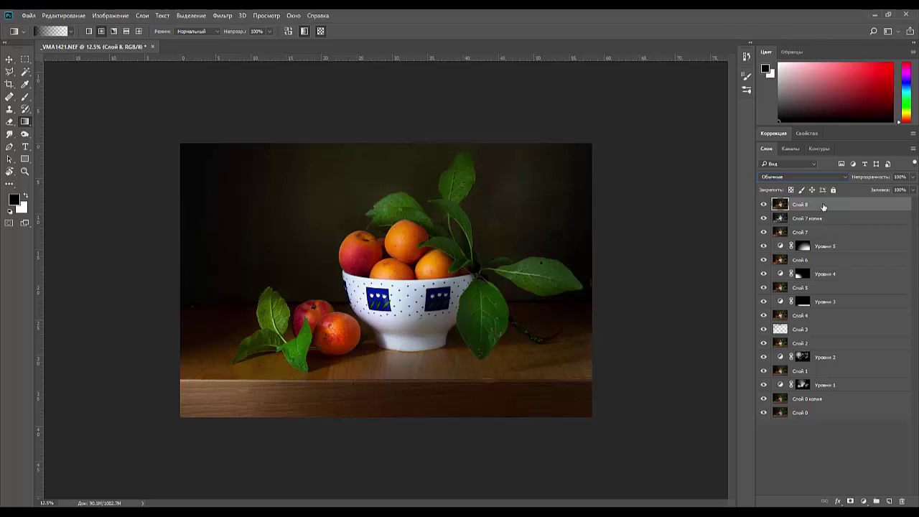
Step: Open the Filter Gallery for the merged layer and expand the Distort, Stylize, Texture, Brush Strokes and Sketch filter categories
click(223, 15)
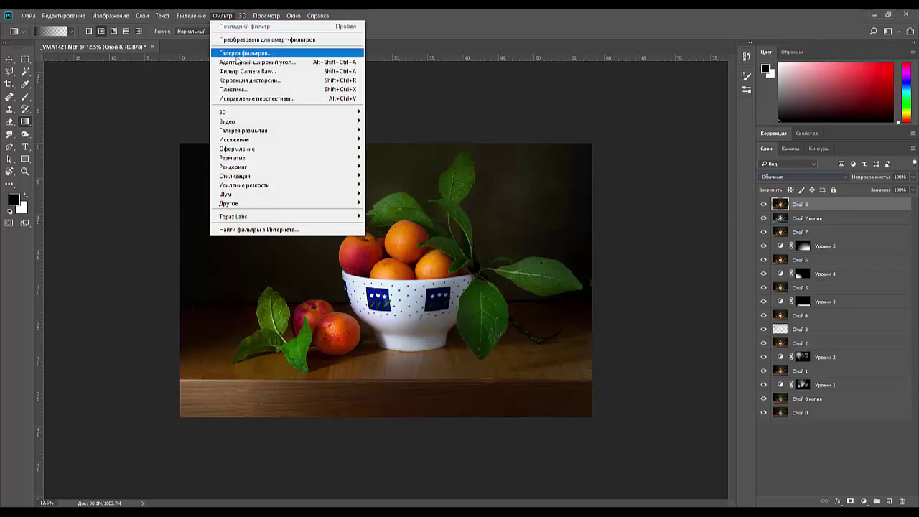
click(235, 58)
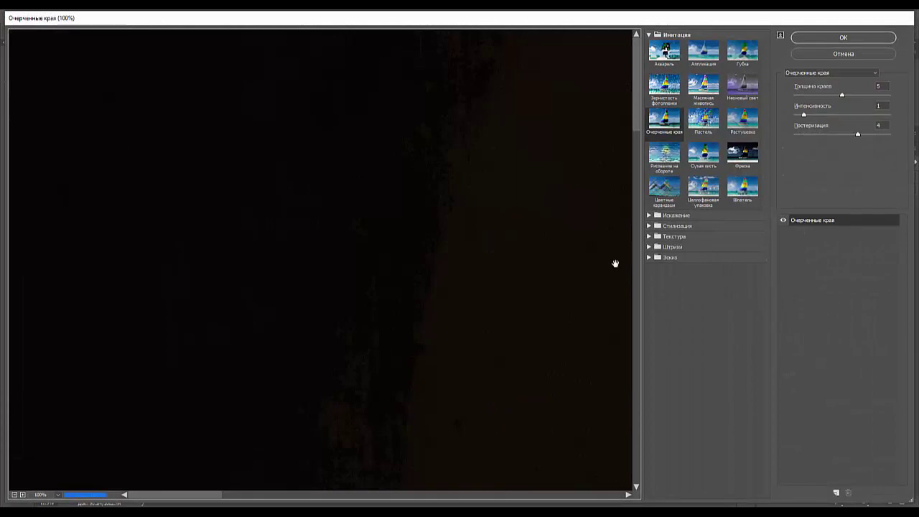
scroll(615, 263, down, 2)
scroll(615, 262, down, 2)
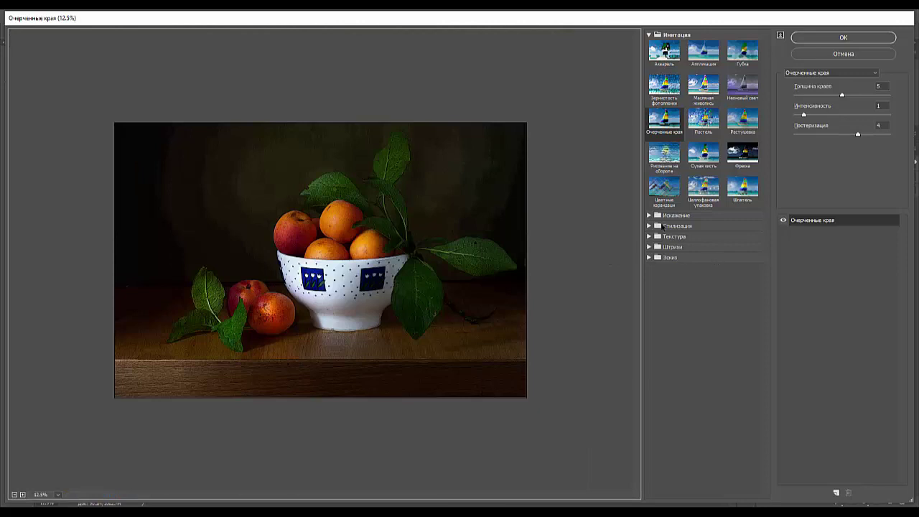
click(650, 236)
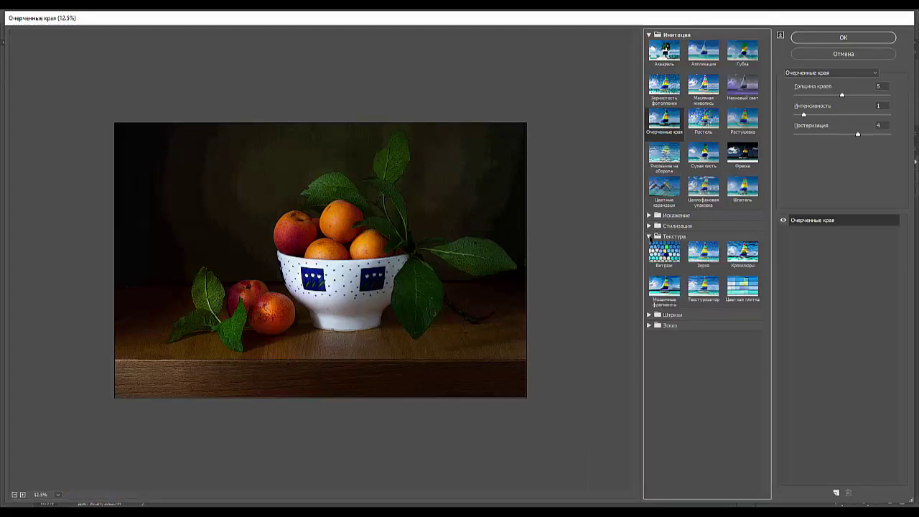
click(649, 225)
click(649, 215)
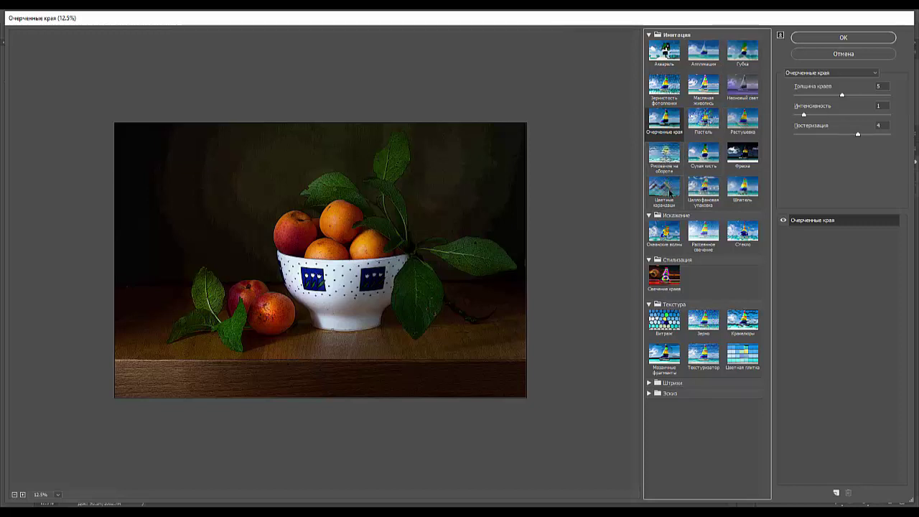
click(649, 392)
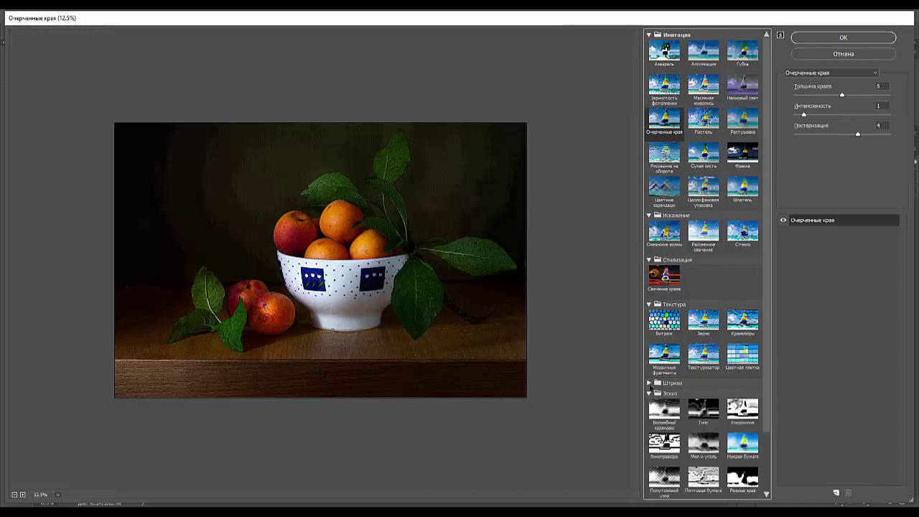
click(649, 383)
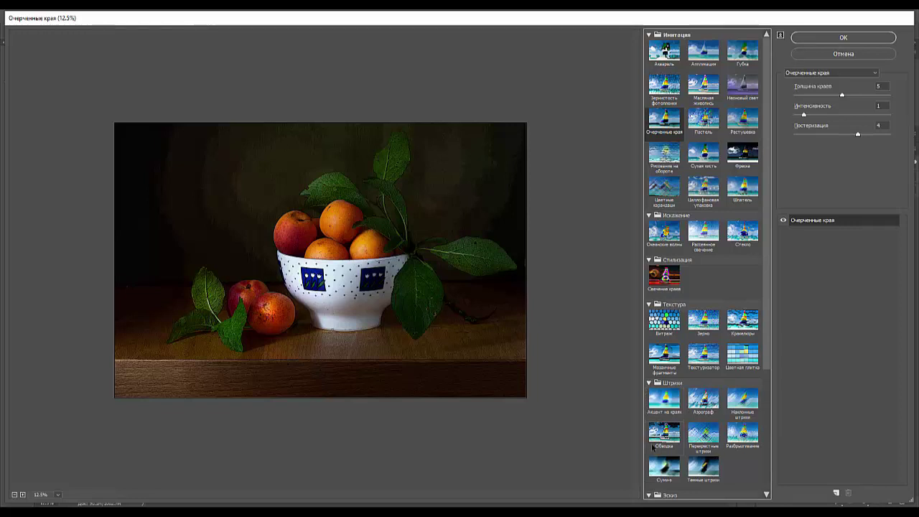
Step: Preview the Dark Strokes, Texturizer, Poster Edges and Paint Daubs filters, trying a Paint Daubs brush size of 16, and cancel the gallery
click(703, 468)
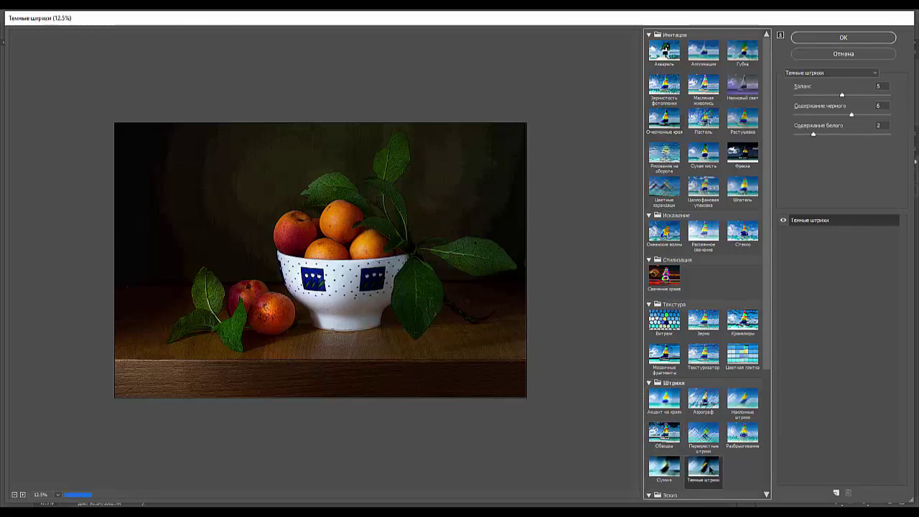
click(700, 353)
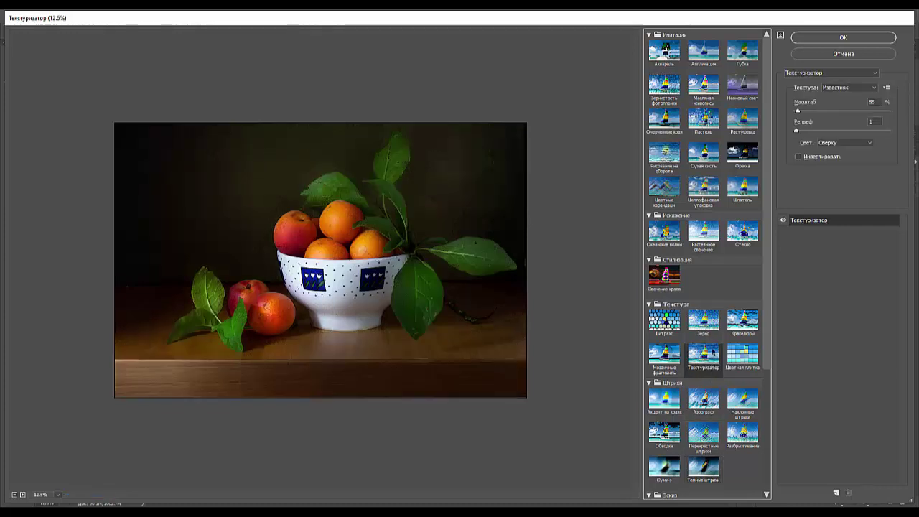
click(658, 117)
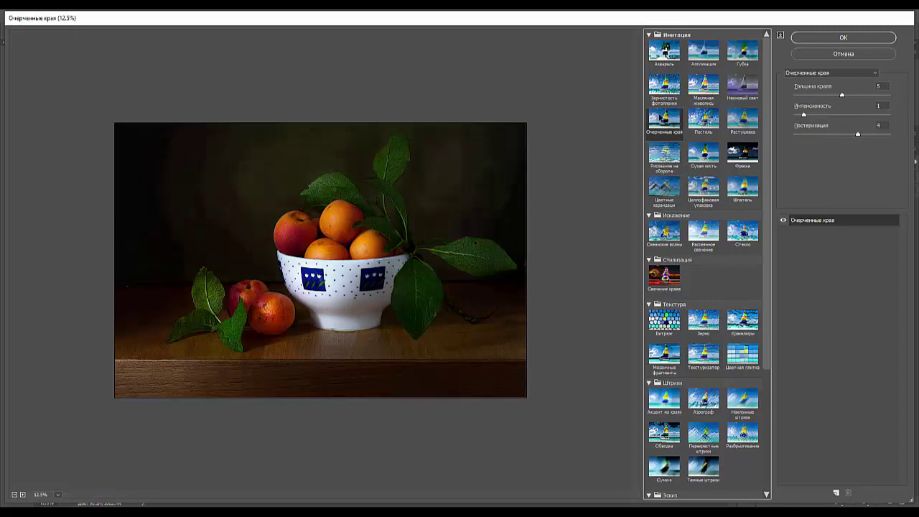
click(702, 87)
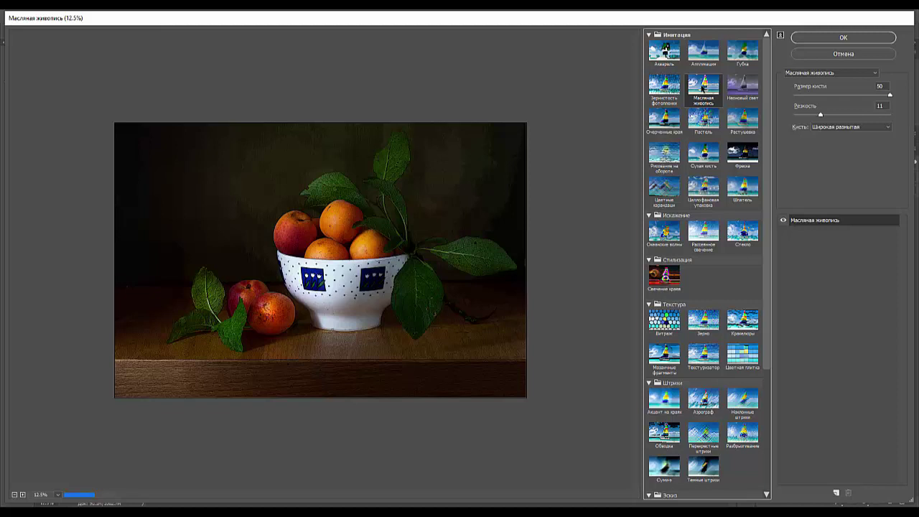
drag(890, 95, 834, 95)
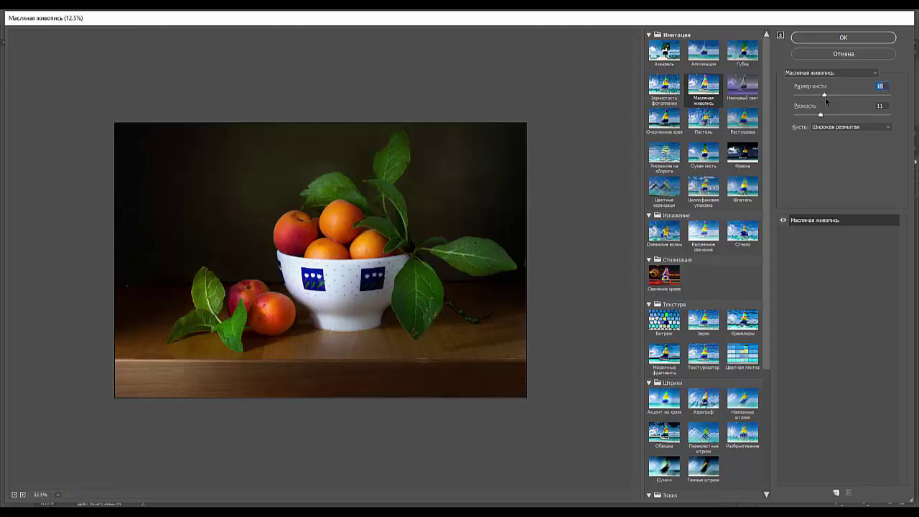
click(844, 56)
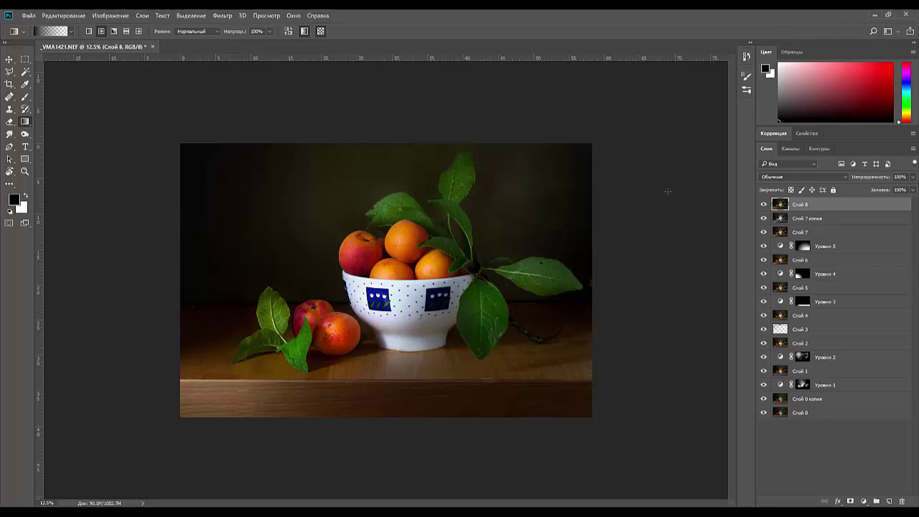
Step: Open the Oil Paint (Масляная краска) filter for the merged top layer and frame the bowl of apricots in its preview
click(223, 16)
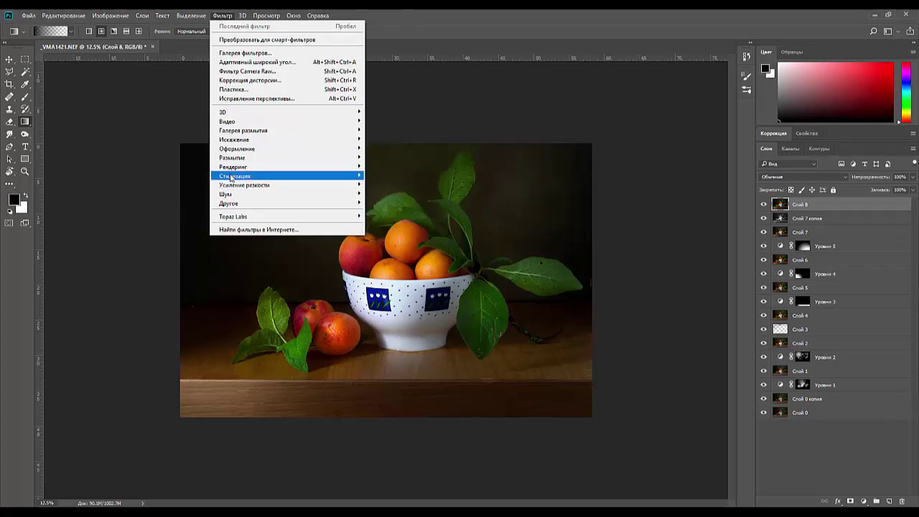
mouse_move(231, 178)
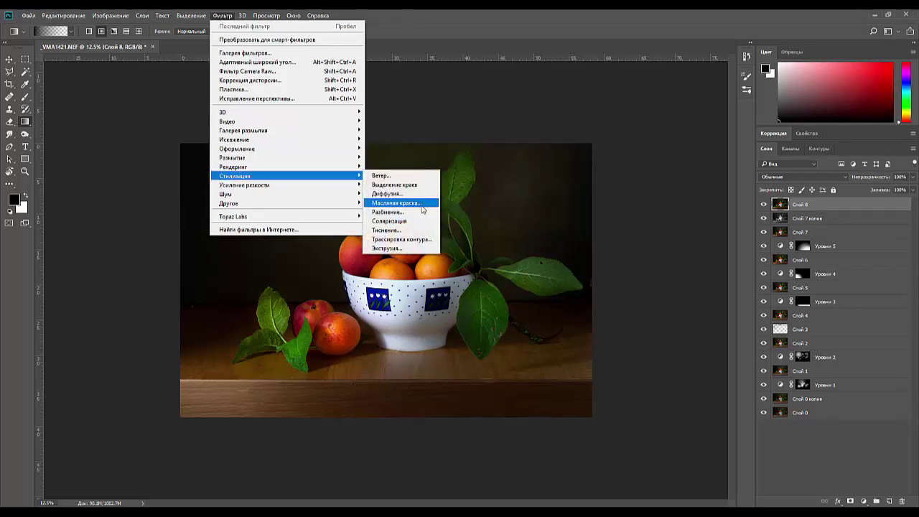
click(414, 205)
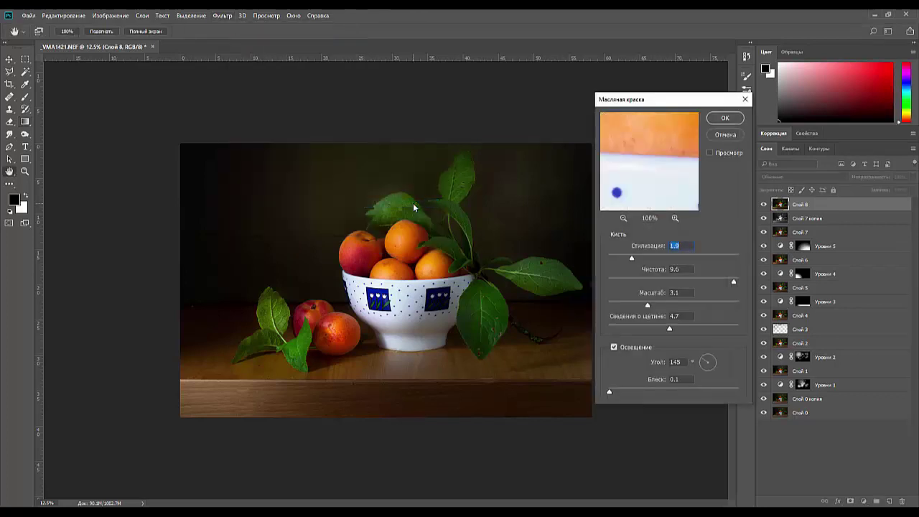
mouse_move(648, 165)
mouse_down()
mouse_move(641, 245)
mouse_move(693, 205)
mouse_move(717, 244)
mouse_move(629, 168)
mouse_move(642, 293)
mouse_up()
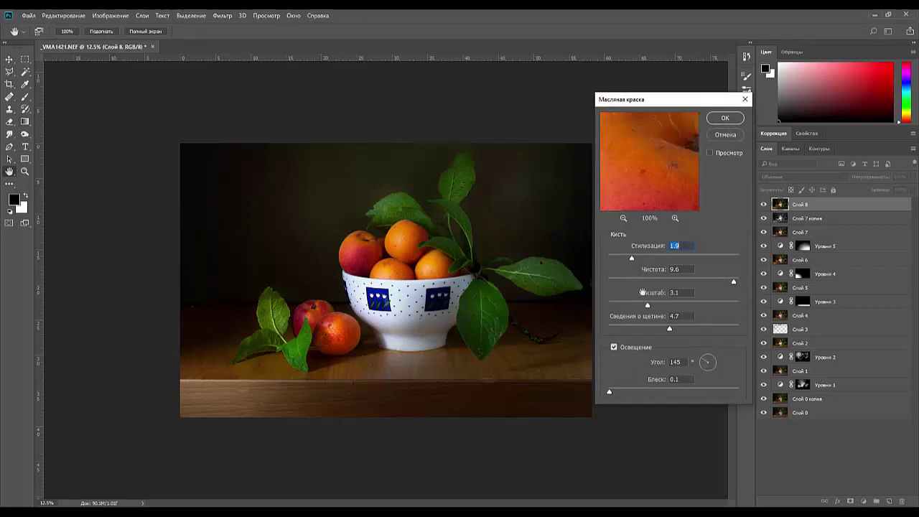
mouse_move(642, 204)
mouse_down()
mouse_move(632, 165)
mouse_move(650, 144)
mouse_move(613, 170)
mouse_up()
click(623, 217)
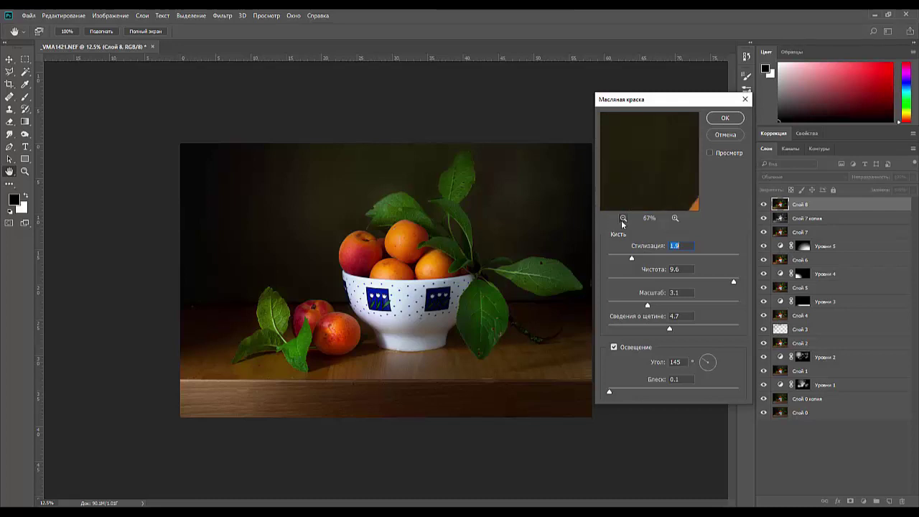
click(623, 220)
click(623, 219)
click(622, 219)
click(622, 219)
click(623, 220)
click(622, 220)
click(623, 220)
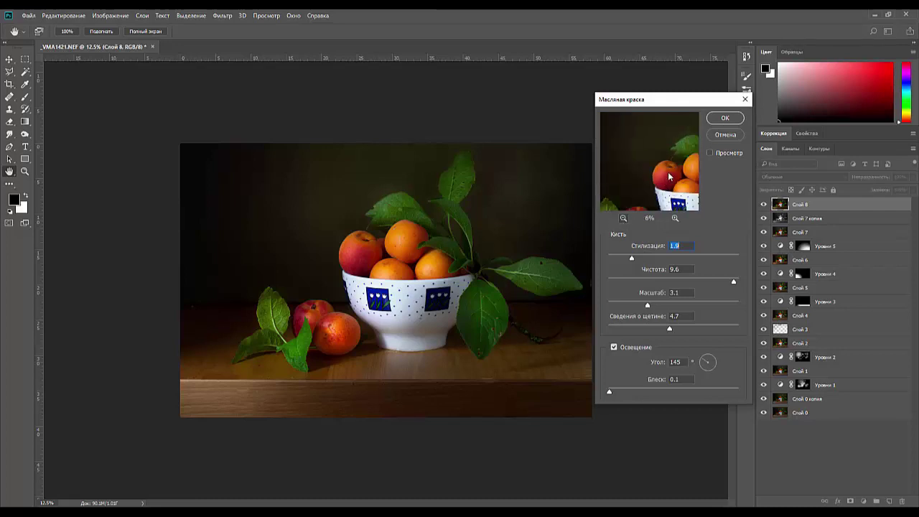
drag(668, 175, 625, 154)
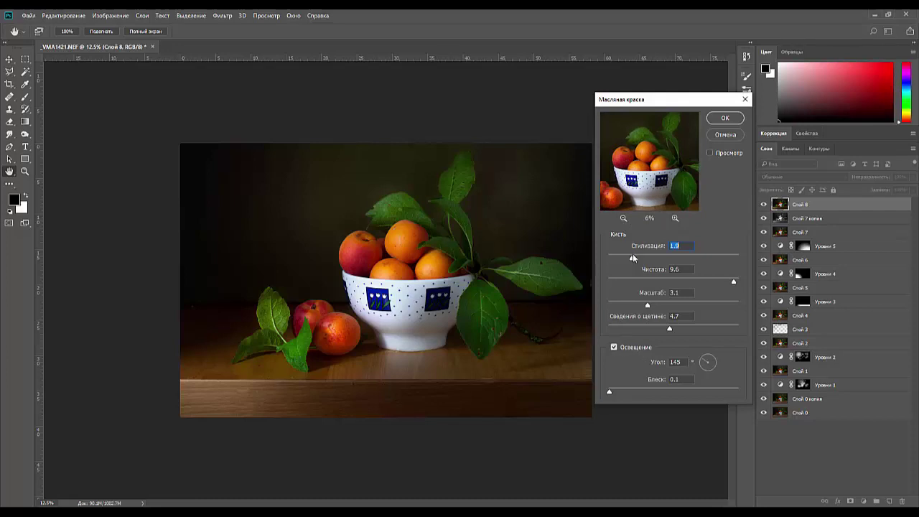
Step: Try Oil Paint brush values of stylization 4.1, cleanliness 8.5 and scale 4.2
drag(631, 259, 659, 260)
drag(732, 282, 718, 283)
mouse_move(646, 308)
mouse_down()
mouse_move(697, 303)
mouse_move(607, 308)
mouse_move(661, 311)
mouse_up()
Step: Check the leaves and apricots up close, then set the Oil Paint stylization to 6.8, cleanliness to 3.1 and scale to 6.0
drag(639, 146, 640, 190)
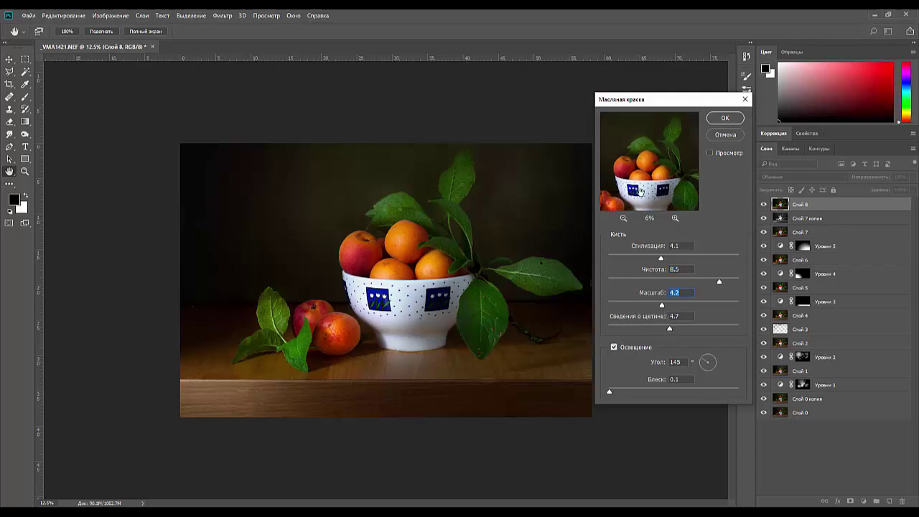
click(675, 219)
click(675, 219)
click(675, 220)
click(674, 220)
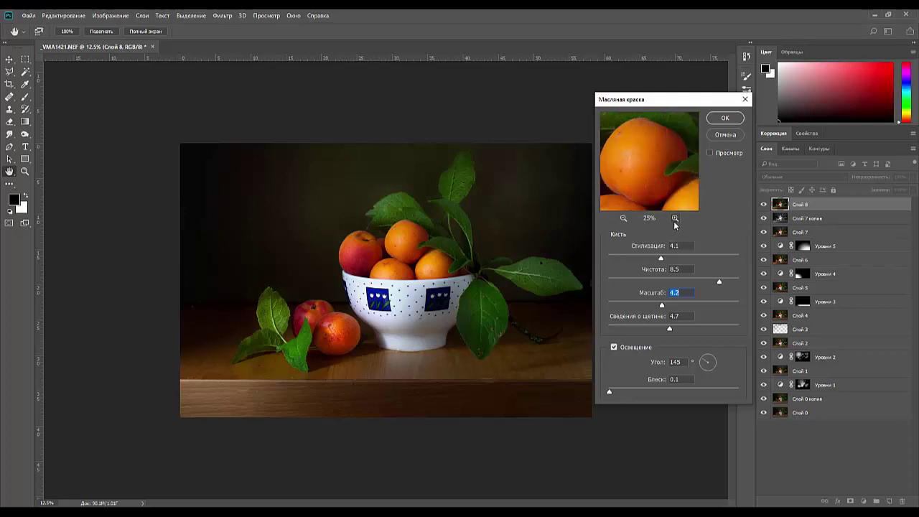
click(675, 219)
drag(666, 150, 606, 207)
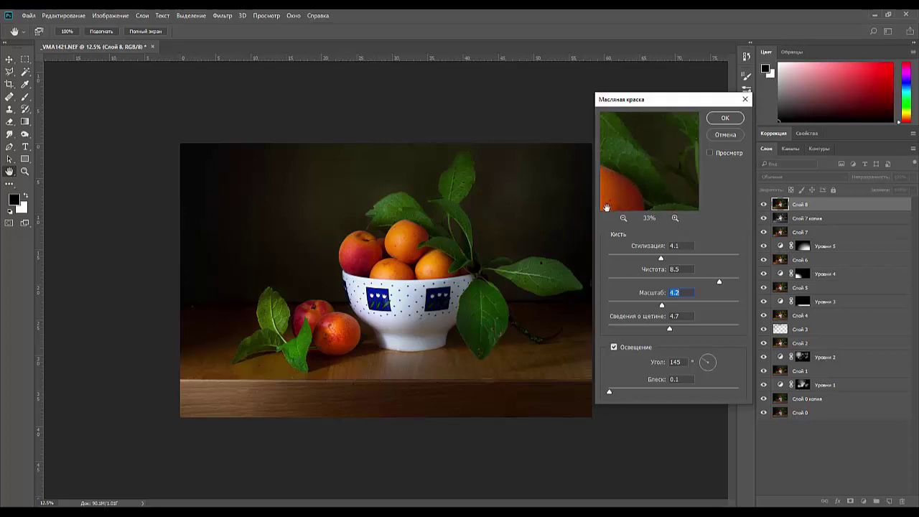
drag(661, 160, 702, 189)
mouse_move(616, 141)
mouse_down()
mouse_move(635, 157)
mouse_move(651, 144)
mouse_move(678, 150)
mouse_up()
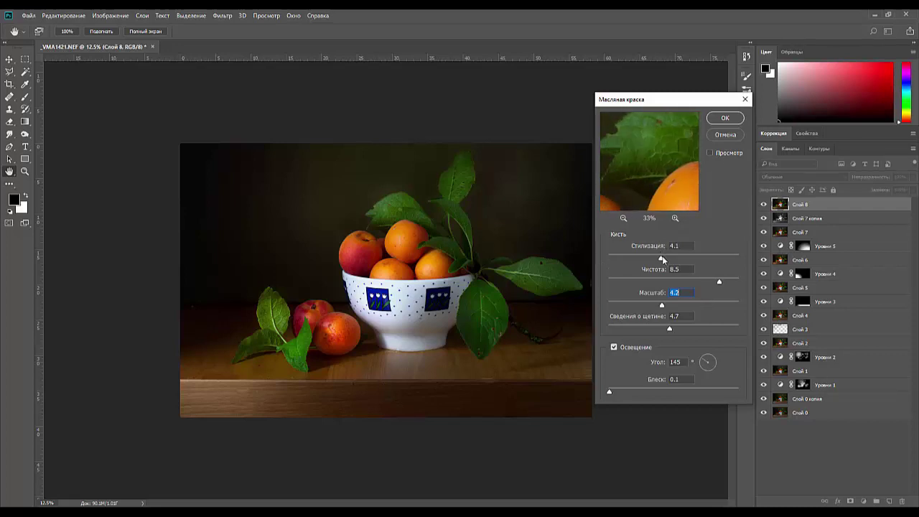
drag(661, 258, 648, 282)
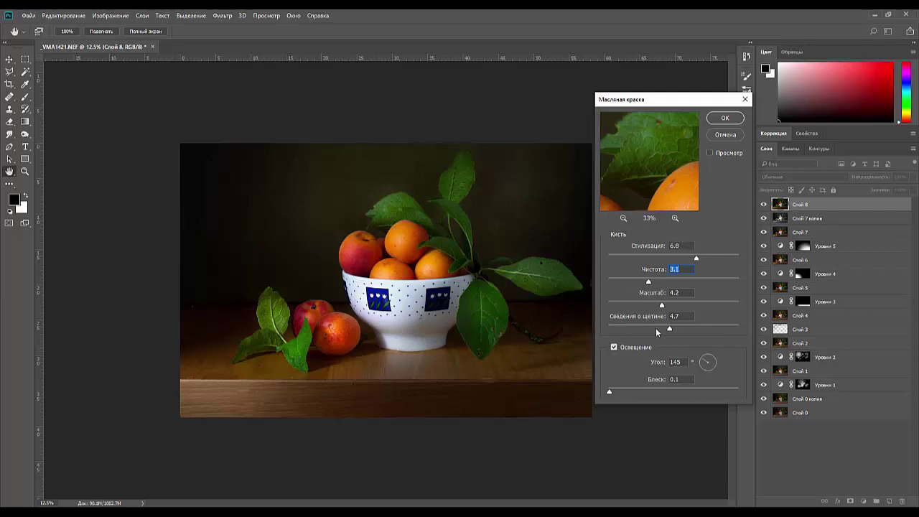
click(665, 304)
click(690, 307)
drag(691, 308, 686, 306)
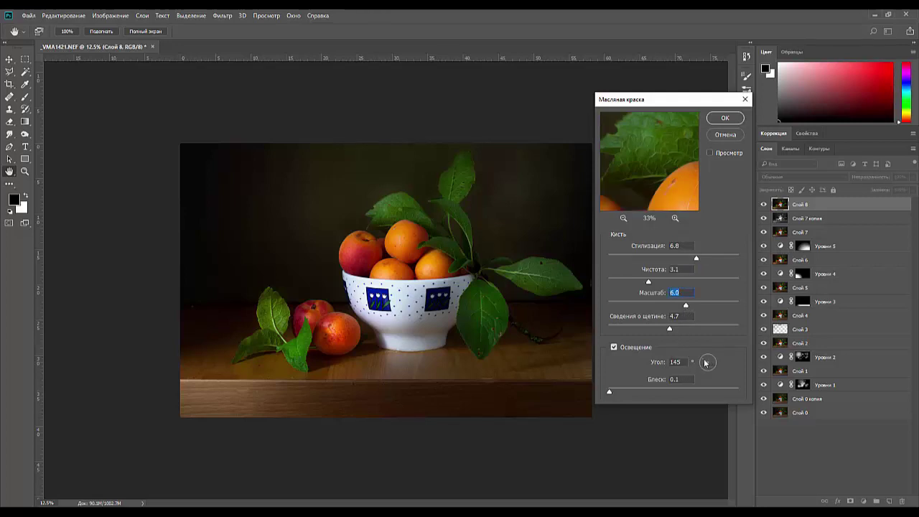
Step: Set the Oil Paint lighting angle to 144° and shine to 0.5, apply the filter and inspect the bowl up close
drag(703, 363, 697, 356)
mouse_move(608, 389)
mouse_down()
mouse_move(705, 392)
mouse_move(614, 392)
mouse_up()
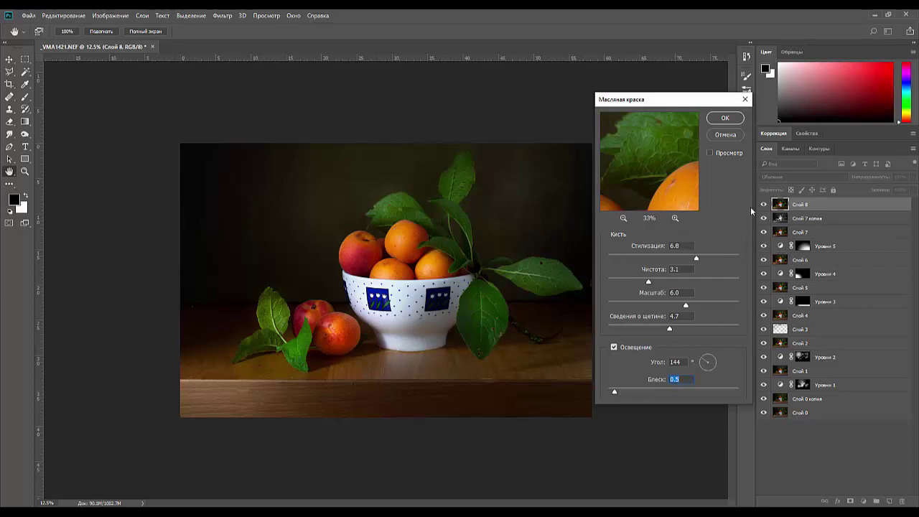
click(724, 119)
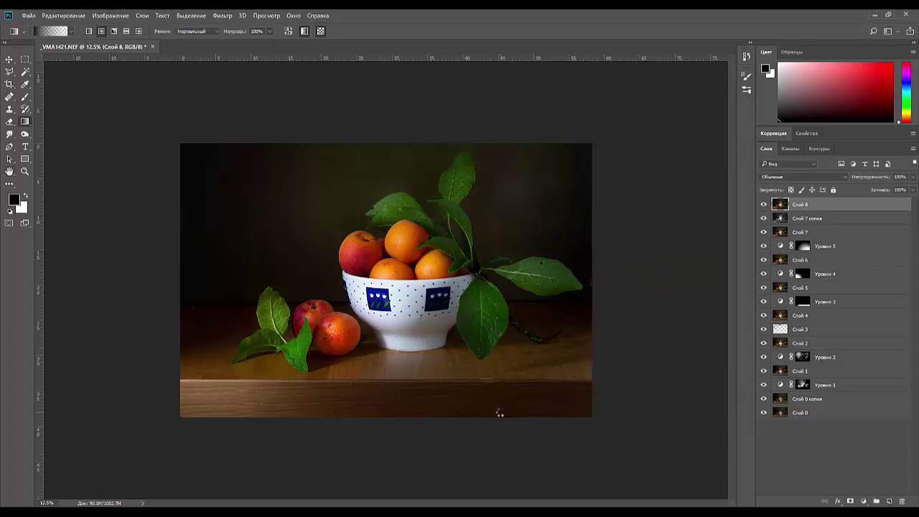
key(ctrl+plus)
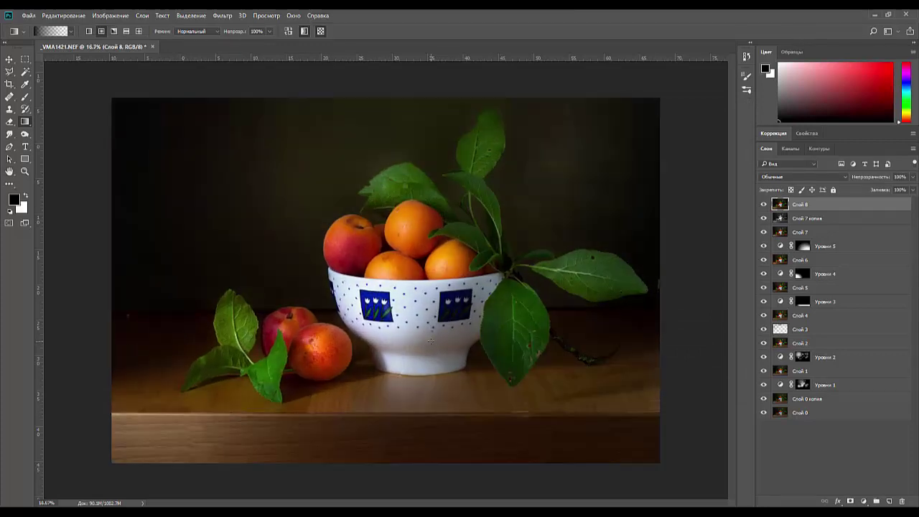
key(ctrl+plus)
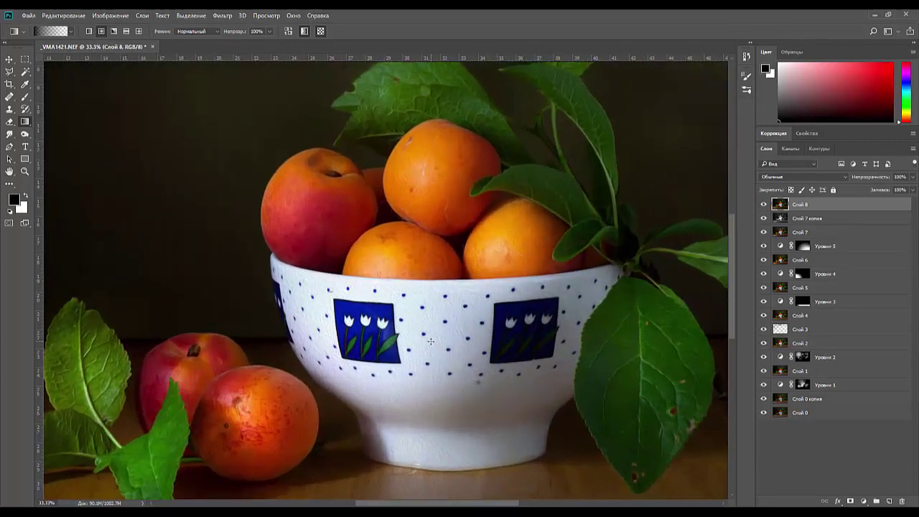
key(ctrl+plus)
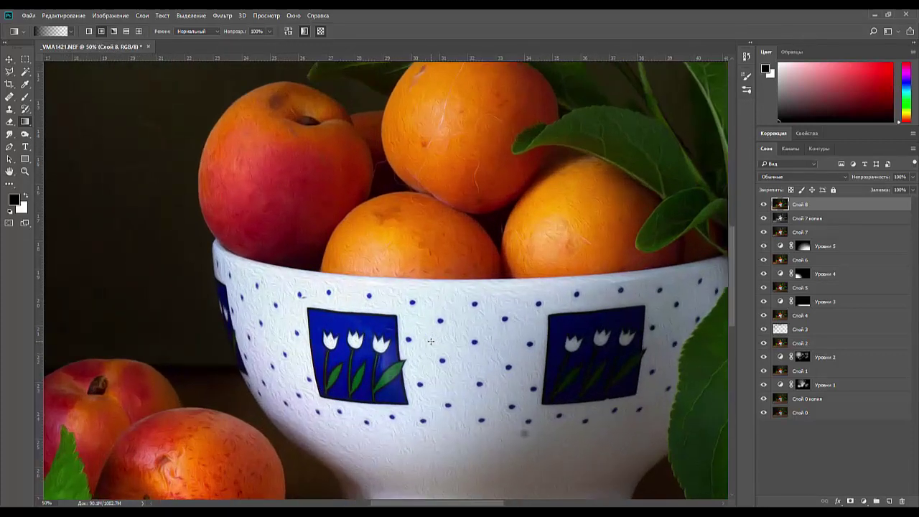
key(ctrl+minus)
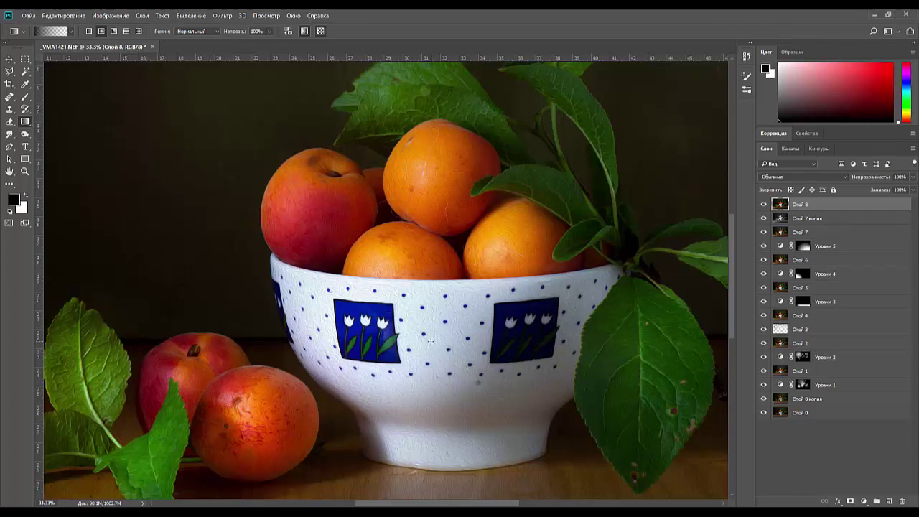
key(ctrl+minus)
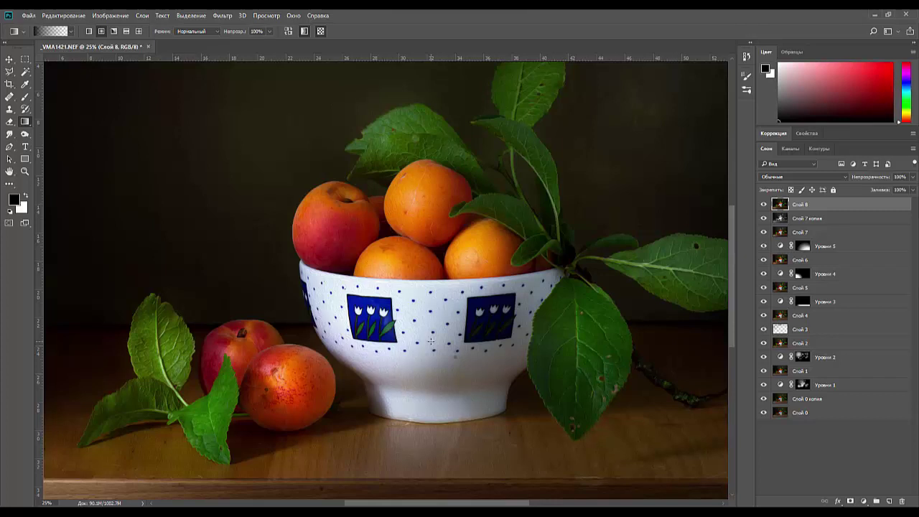
Step: Reopen the Oil Paint (Масляная краска) filter for the same layer and set stylization to 8.8 and cleanliness to 10.0
click(222, 16)
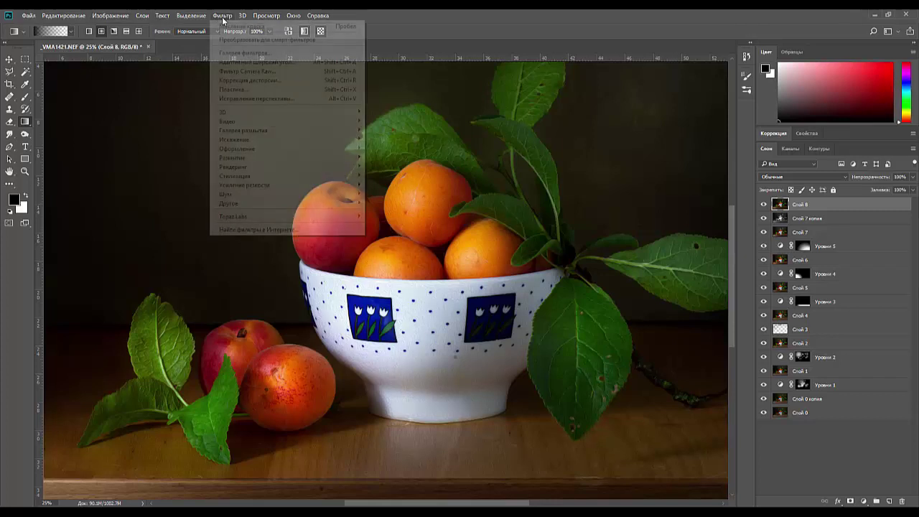
mouse_move(265, 144)
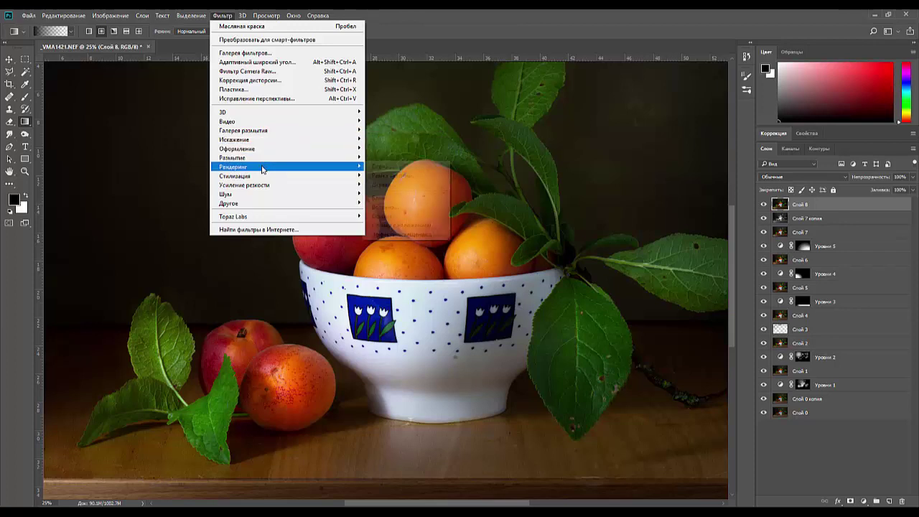
mouse_move(257, 178)
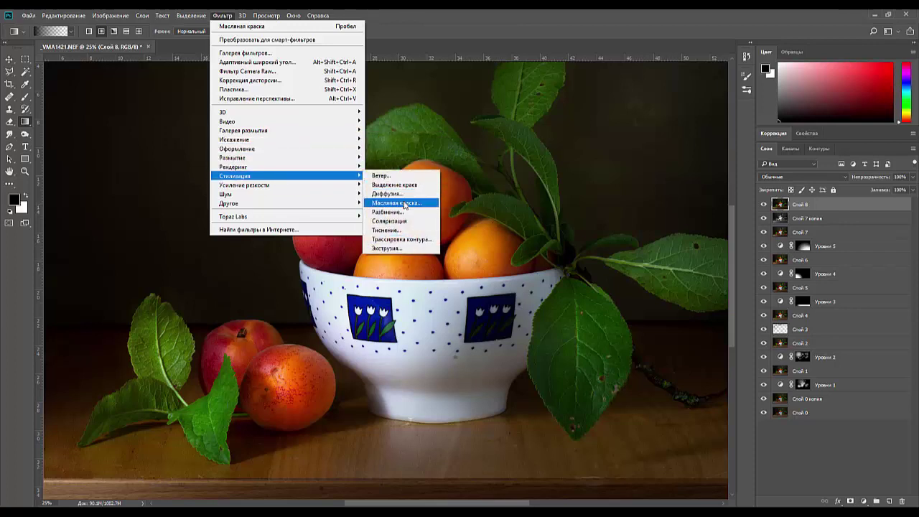
click(391, 202)
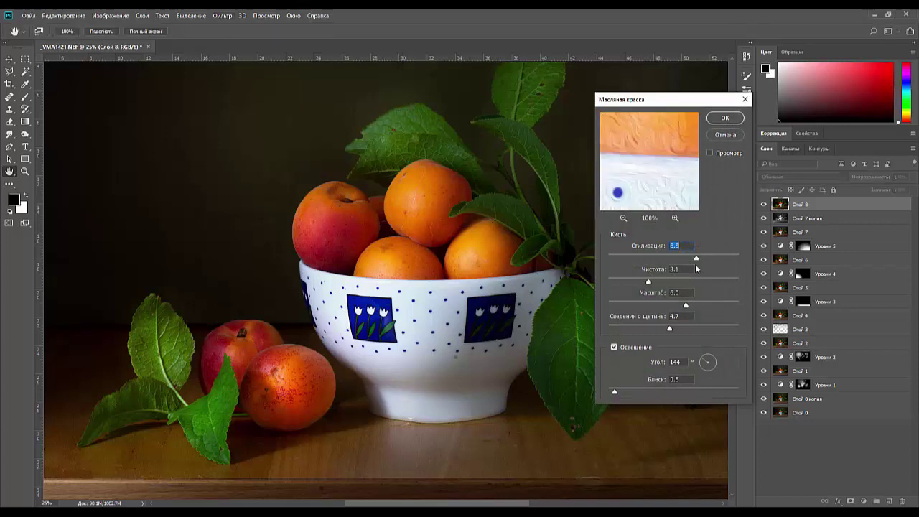
drag(698, 260, 737, 260)
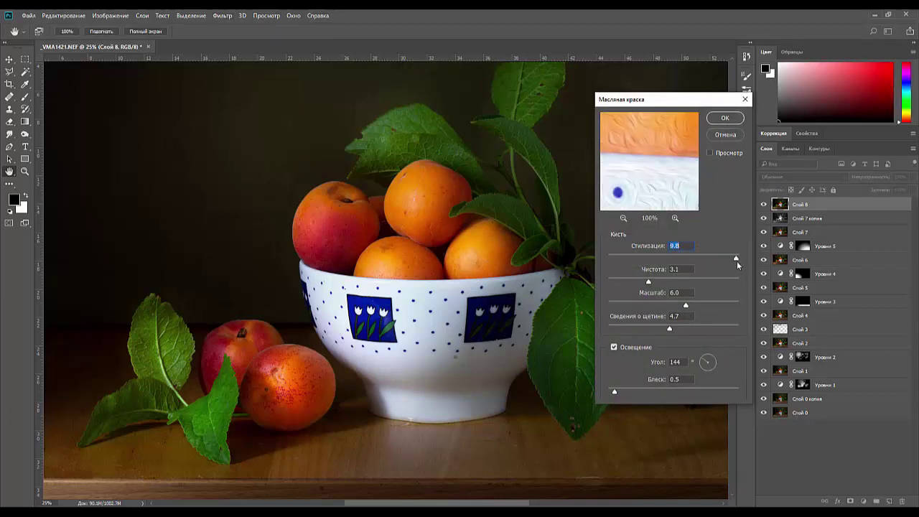
drag(648, 281, 740, 293)
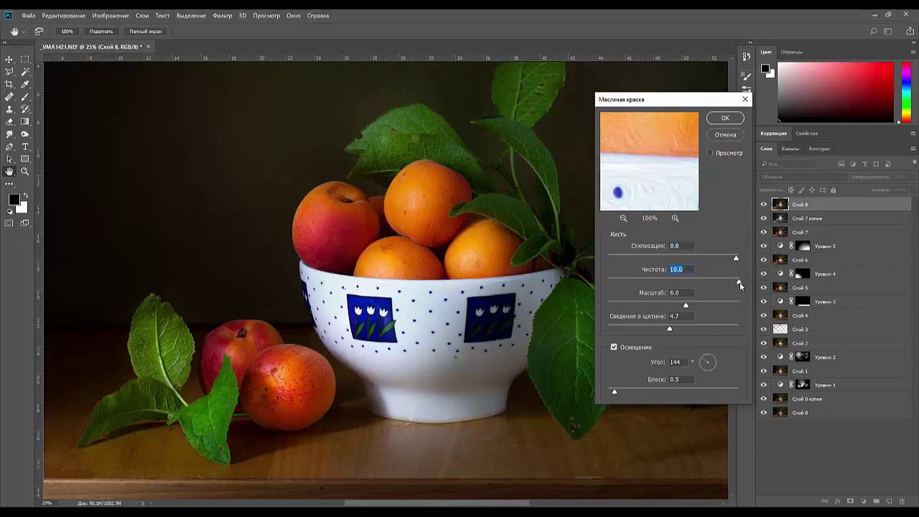
drag(735, 260, 724, 260)
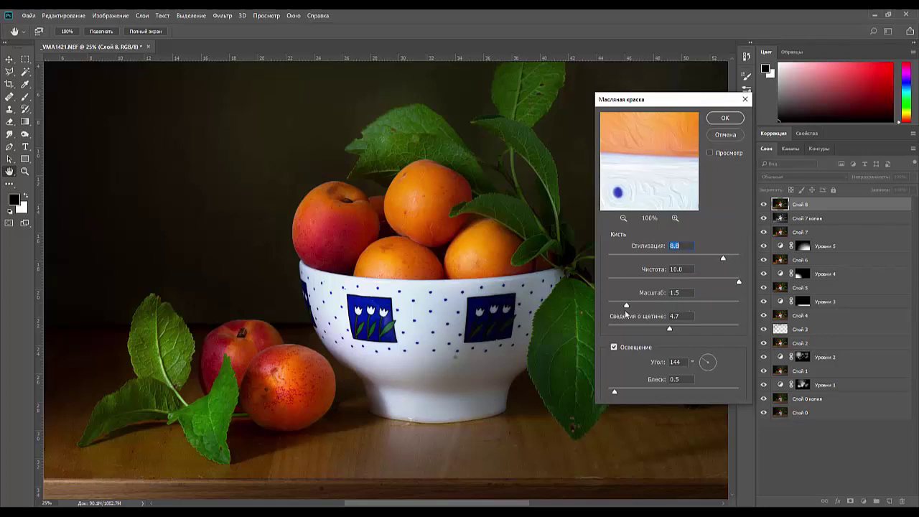
Step: Set the Oil Paint scale to 6.4 and bristle detail to 2.4, and apply the filter
drag(686, 306, 744, 305)
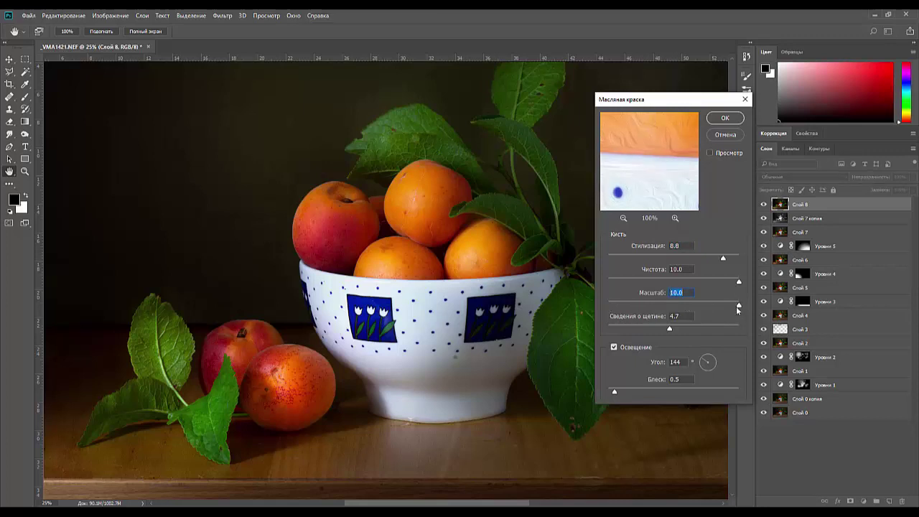
drag(739, 306, 755, 329)
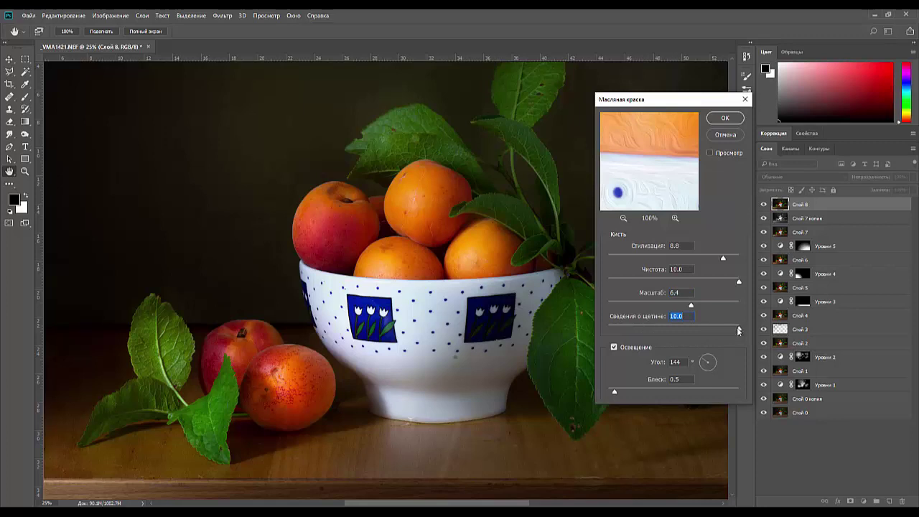
drag(738, 330, 638, 328)
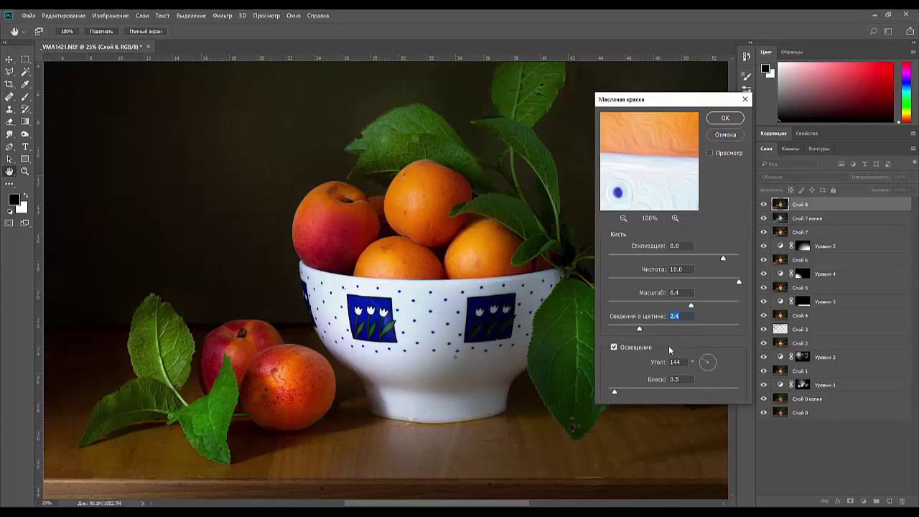
click(725, 118)
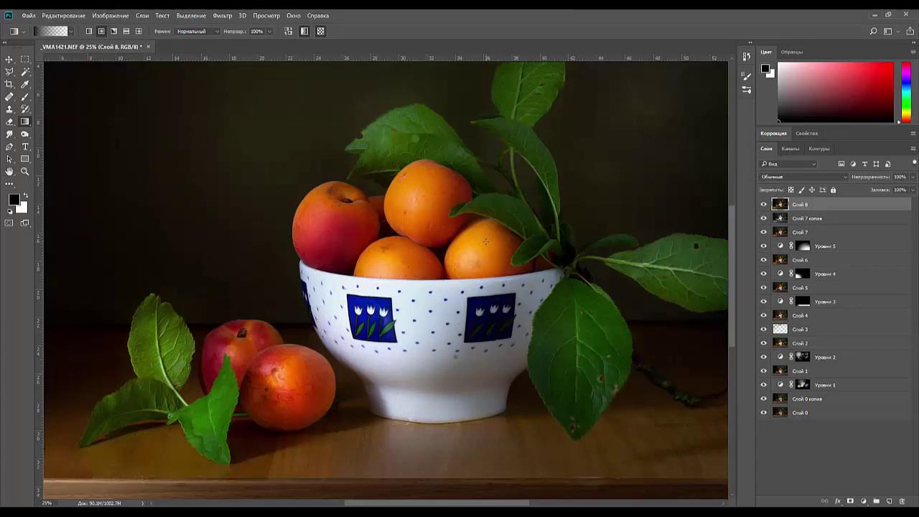
Step: Hide the oil-painted layer Слой 8 and stamp the remaining visible layers into a new layer above Слой 7 копия
scroll(485, 241, up, 1)
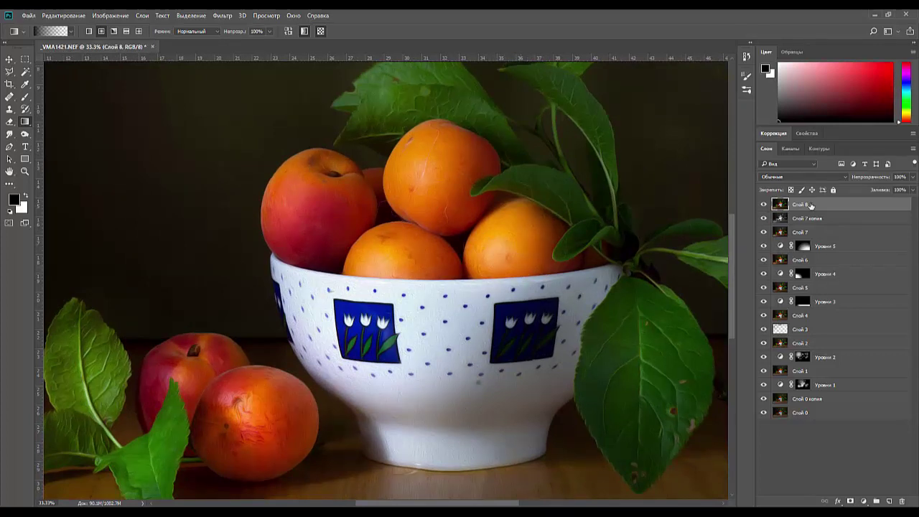
click(763, 204)
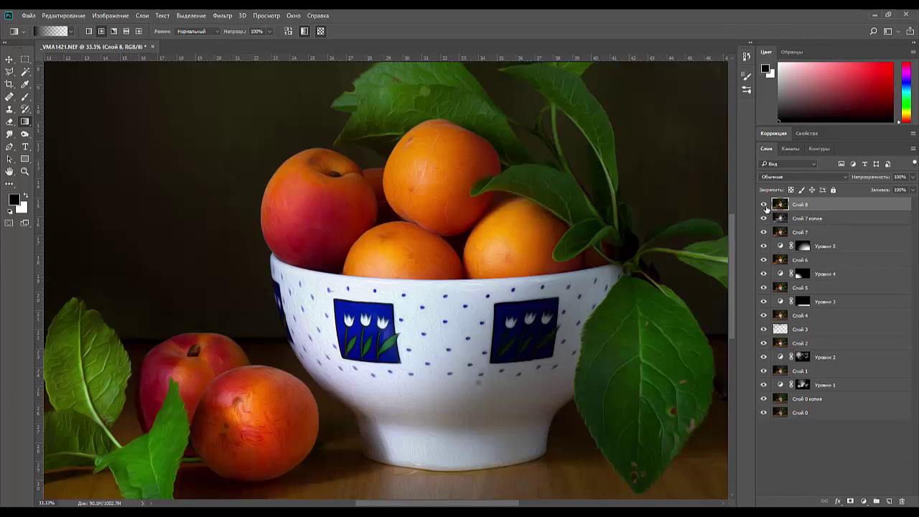
click(818, 222)
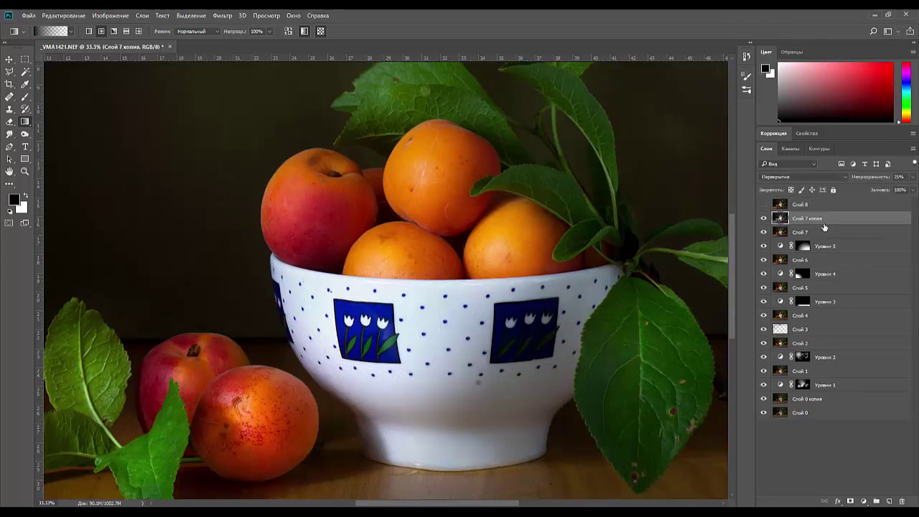
key(ctrl+alt+shift+e)
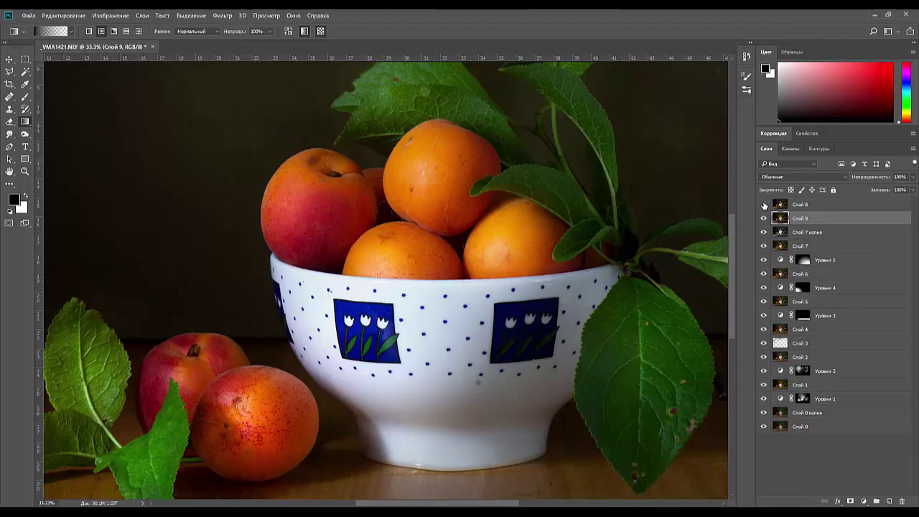
Step: Compare the apricots and leaves up close with and without the oil-painted layer Слой 8, and leave that layer shown
click(764, 206)
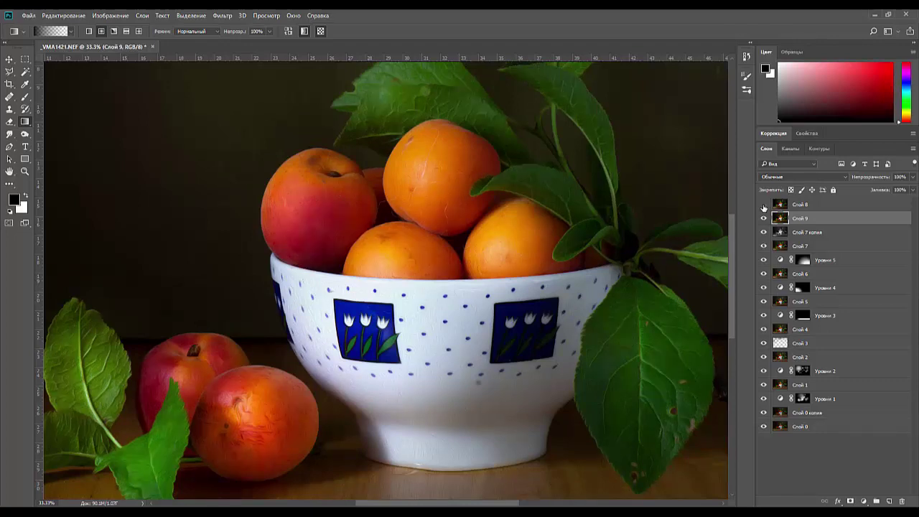
click(764, 208)
key(ctrl+plus)
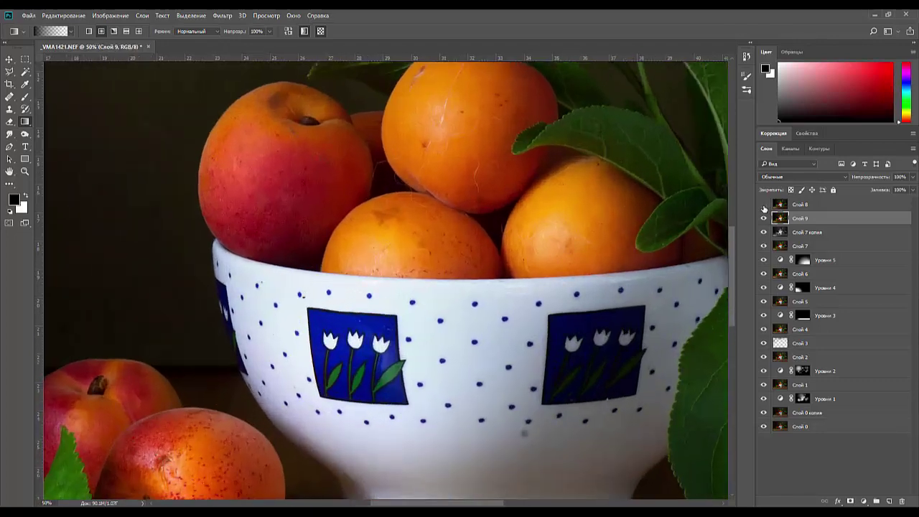
drag(543, 232, 482, 322)
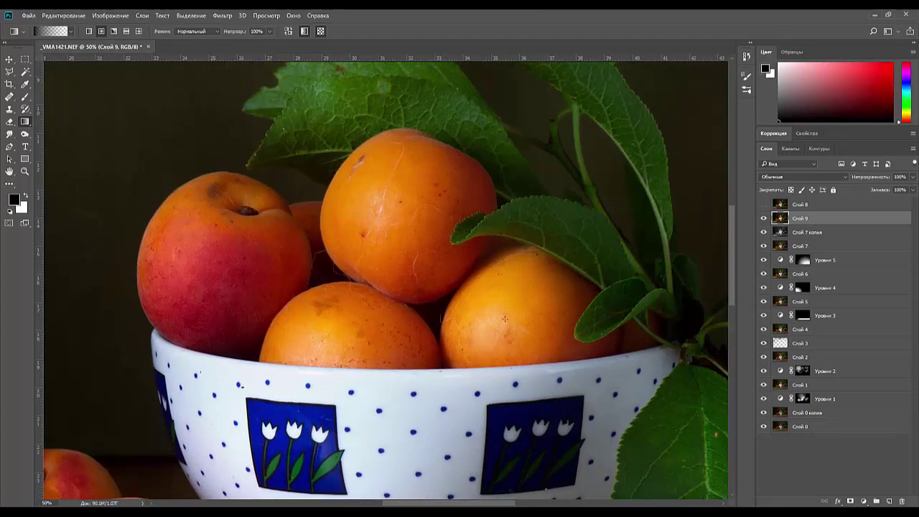
drag(581, 239, 552, 305)
click(762, 205)
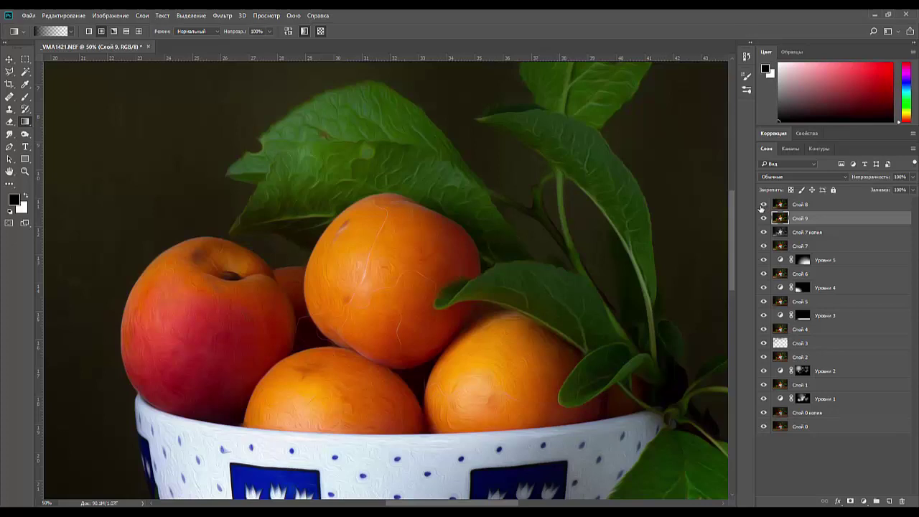
Step: Reduce the opacity of Слой 8 to 67% and compare the image with and without the layer
click(826, 205)
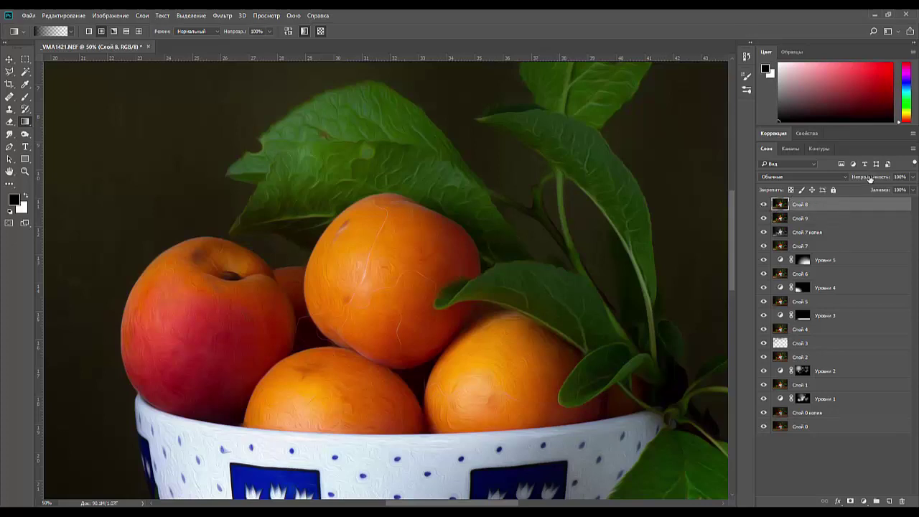
mouse_move(868, 179)
mouse_down()
mouse_move(810, 192)
mouse_move(836, 191)
mouse_up()
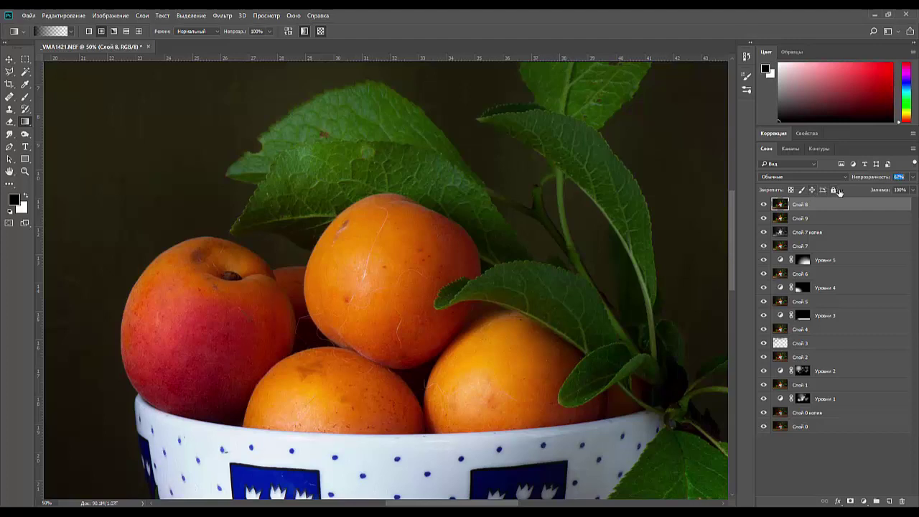
click(764, 204)
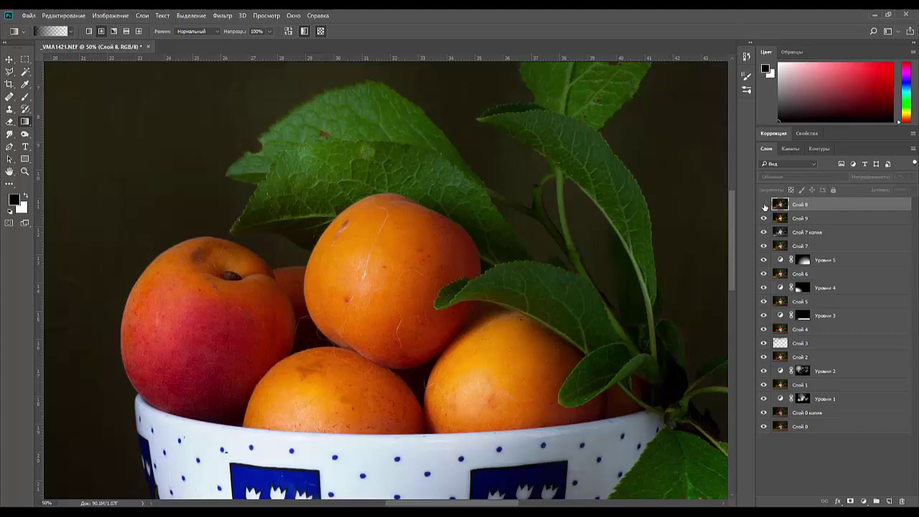
click(763, 205)
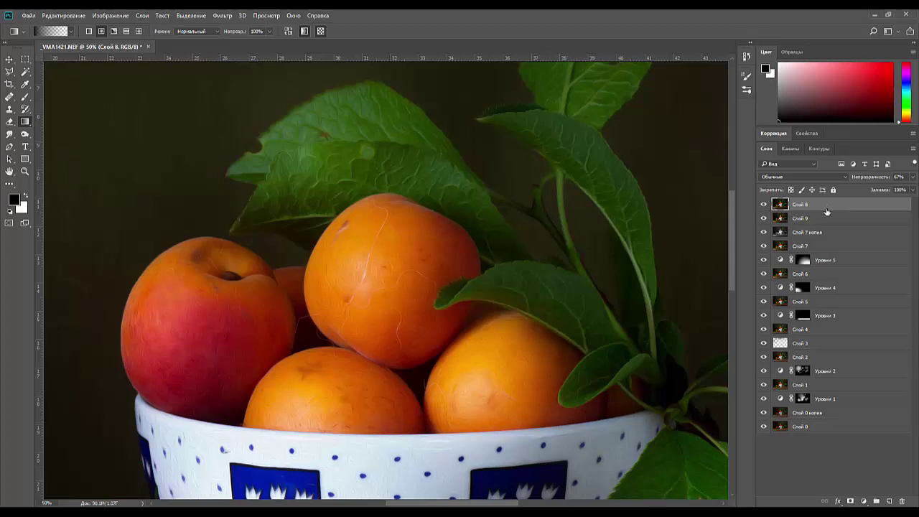
Step: Add a layer mask to Слой 8 and fade the oil effect on the apricots in the bowl with black radial gradients
click(849, 501)
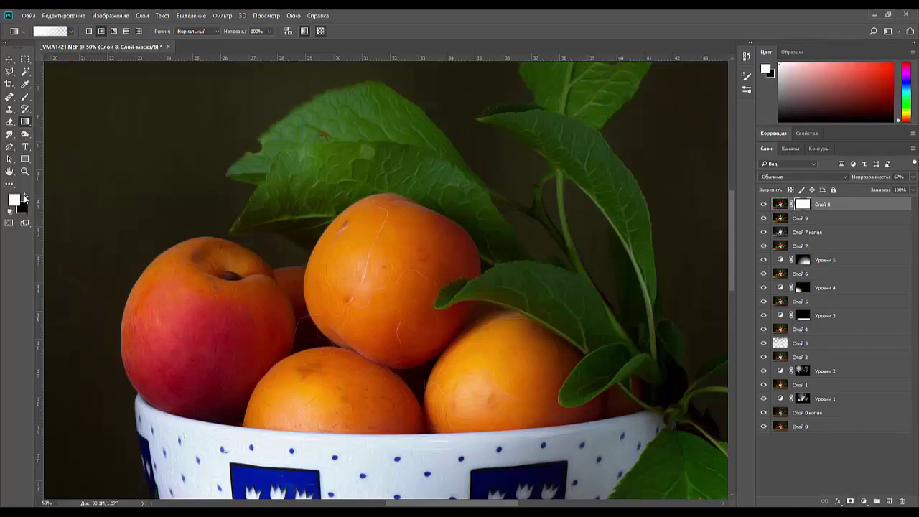
click(26, 196)
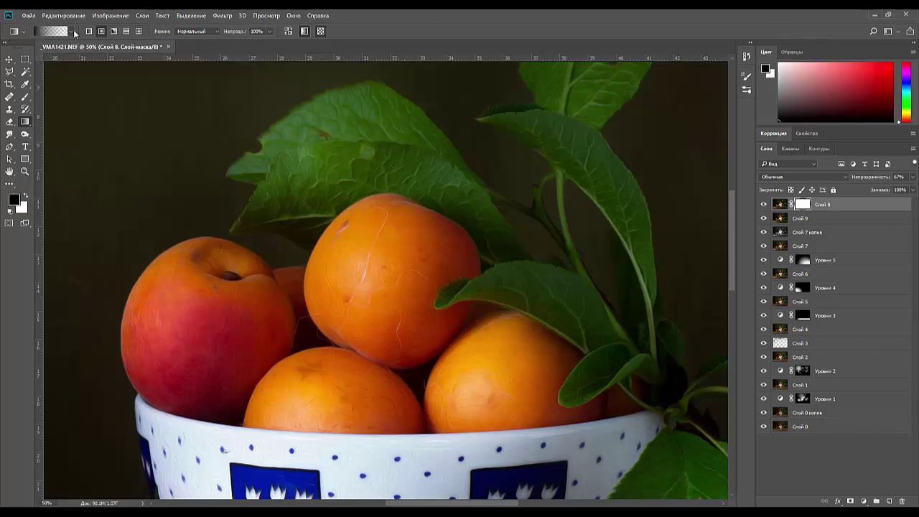
drag(168, 316, 293, 384)
drag(390, 264, 432, 301)
drag(482, 380, 505, 376)
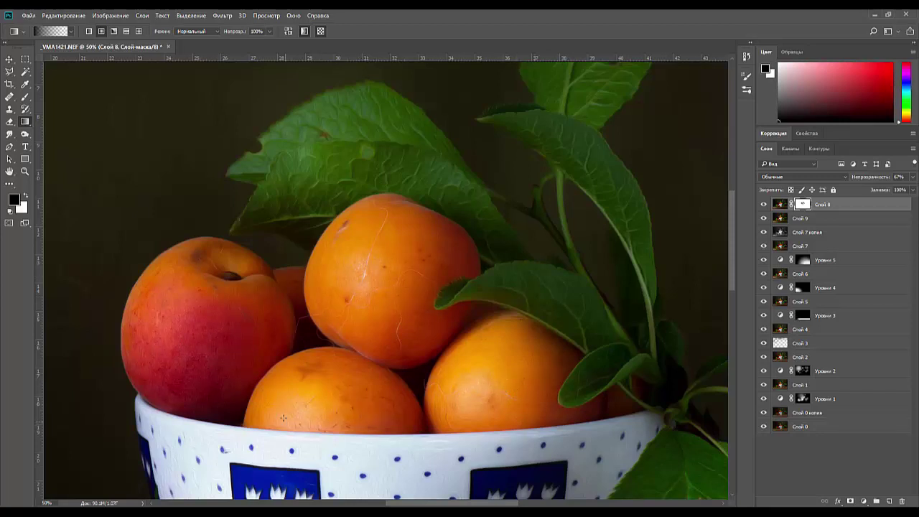
Step: Mask the oil effect off the white bowl and the front apricot on the table with more black radial gradients
scroll(343, 426, down, 2)
scroll(343, 425, down, 3)
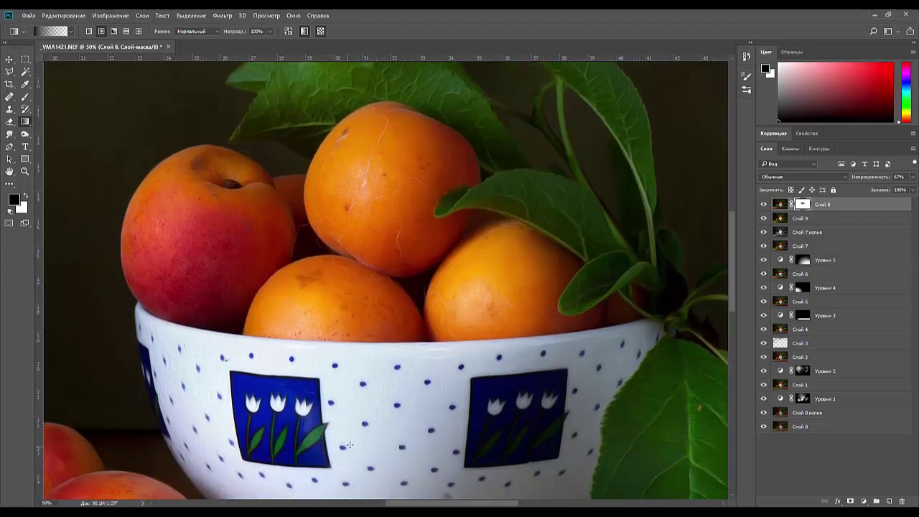
drag(173, 402, 287, 457)
drag(445, 381, 564, 140)
drag(247, 257, 362, 336)
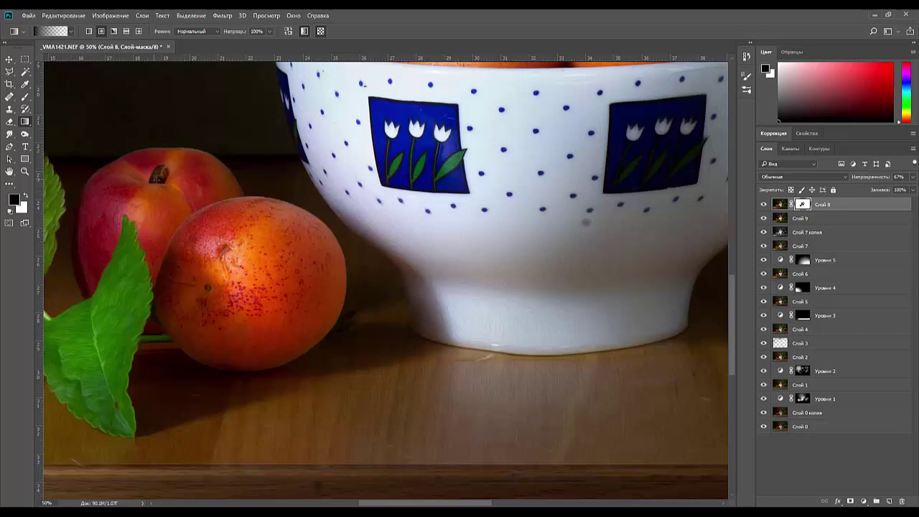
Step: Mask the oil effect of Слой 8 off the leaves beside the apricots on the table with black radial gradients
drag(259, 277, 438, 245)
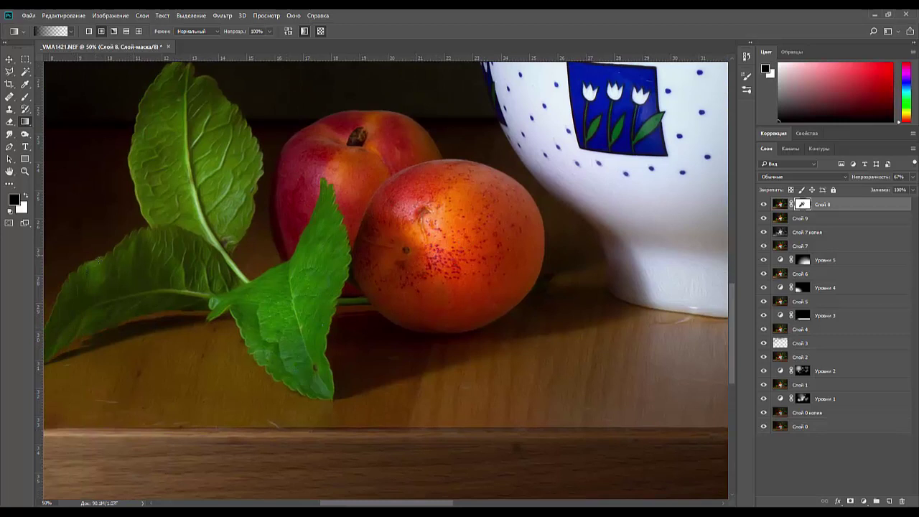
drag(130, 271, 227, 274)
drag(199, 203, 191, 155)
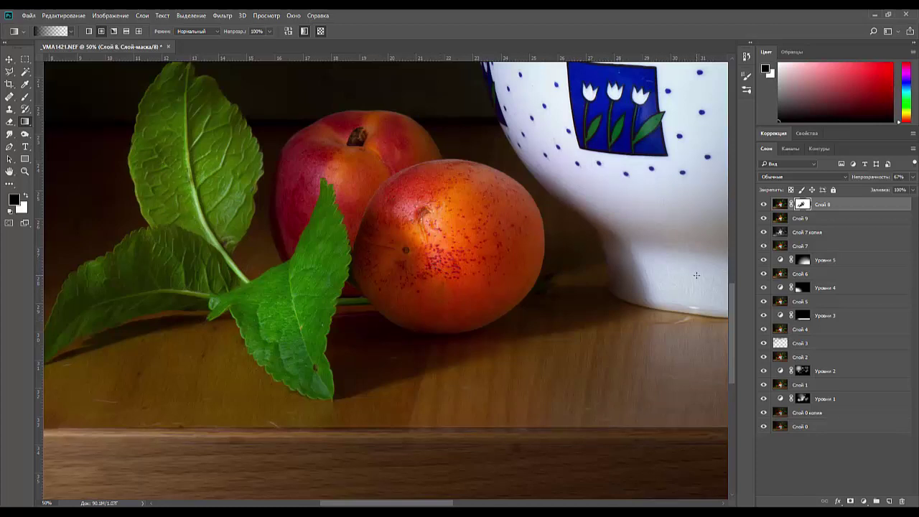
key(ctrl+minus)
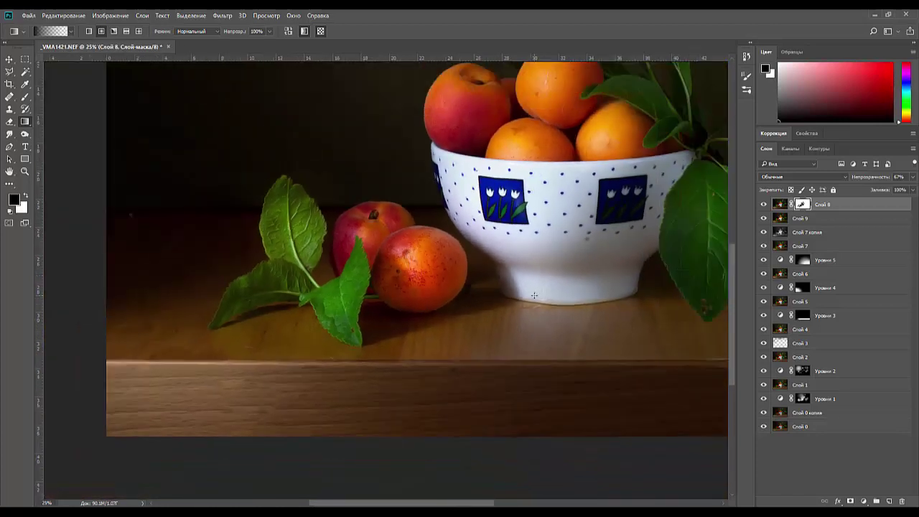
Step: Fade the oil effect on the large leaf beside the bowl and the upper leaves with more black radial gradients on the mask
drag(584, 296, 489, 359)
drag(551, 313, 583, 379)
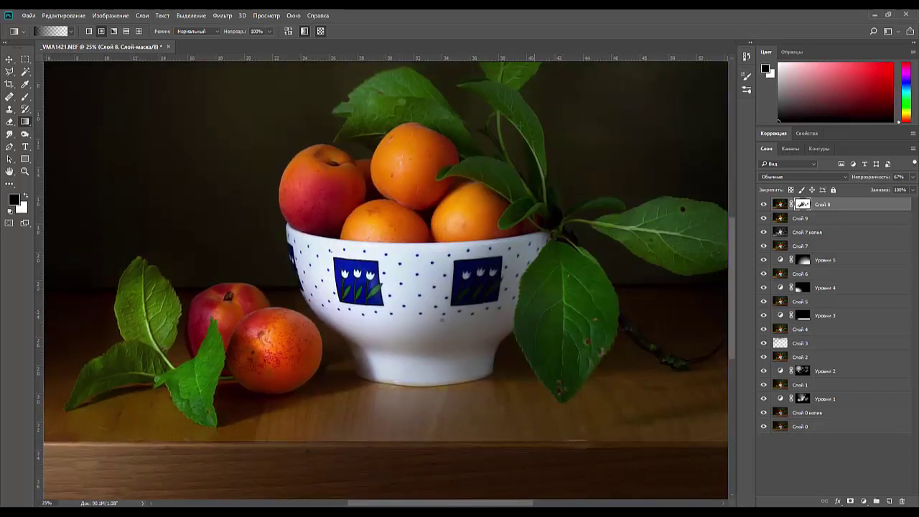
drag(453, 122, 496, 145)
key(ctrl+minus)
key(ctrl+minus)
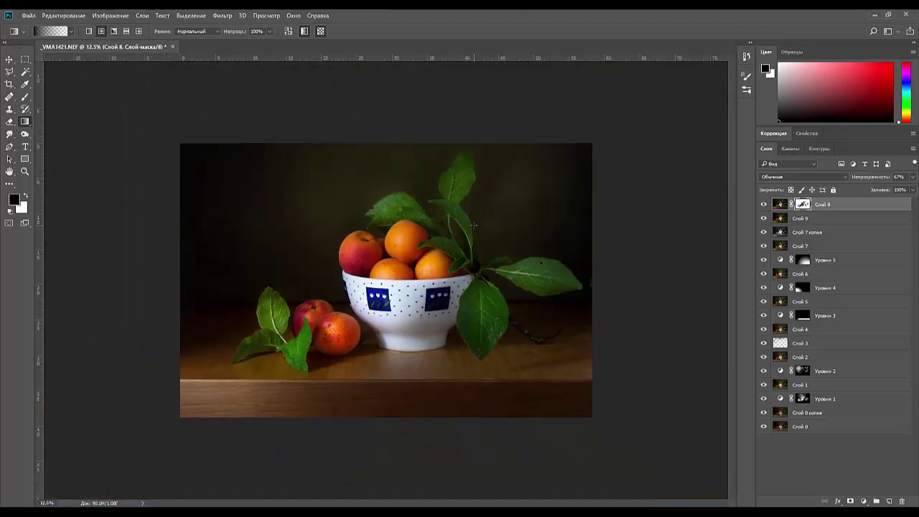
key(ctrl+plus)
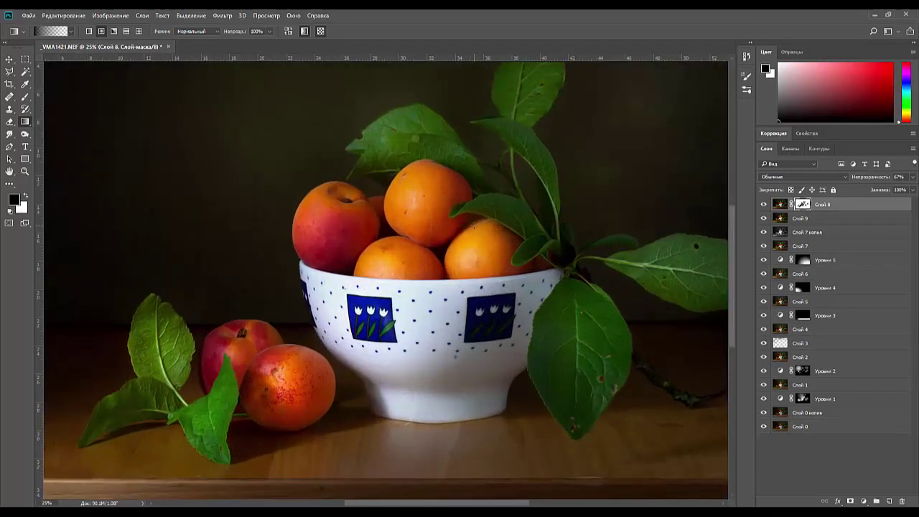
drag(290, 335, 321, 374)
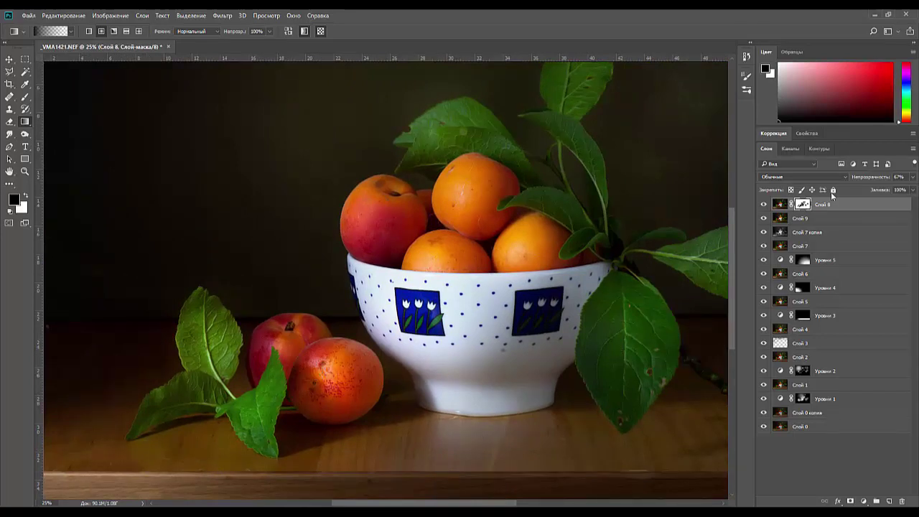
Step: Merge a copy of all visible layers into a new layer above Слой 8
click(832, 206)
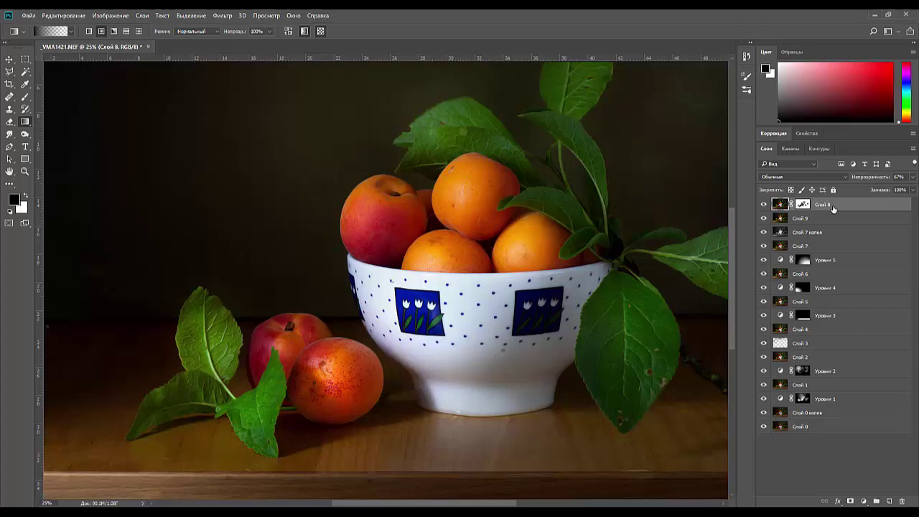
key(ctrl+shift+alt+e)
key(ctrl+minus)
key(ctrl+minus)
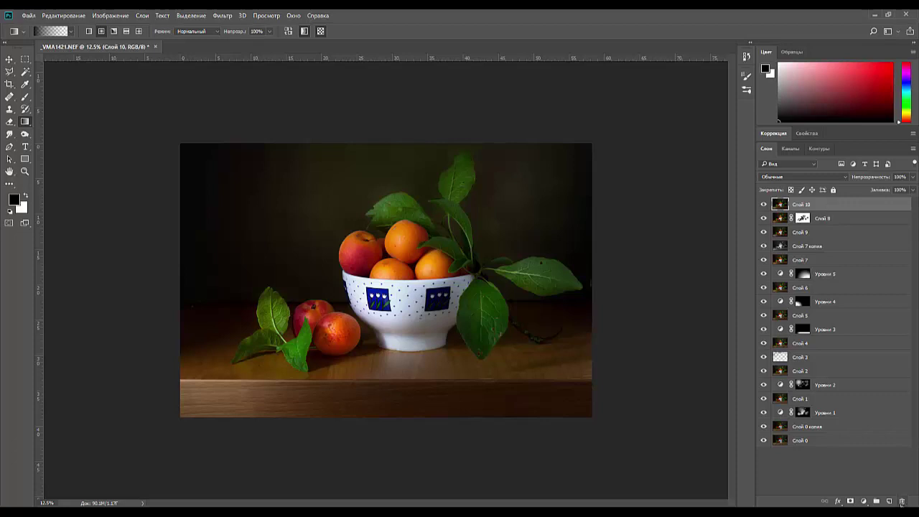
Step: On a new empty layer, make an elliptical selection with a 300 px feather around the fruit bowl and invert it
click(888, 501)
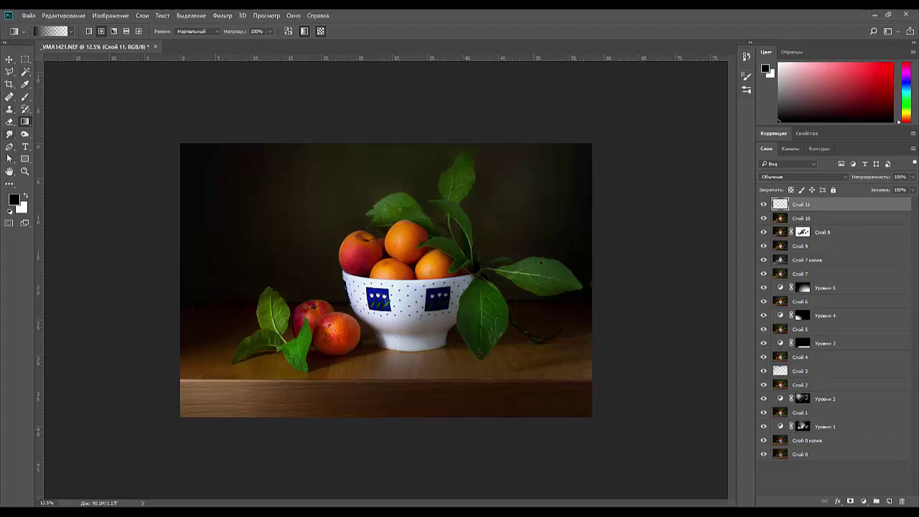
click(26, 59)
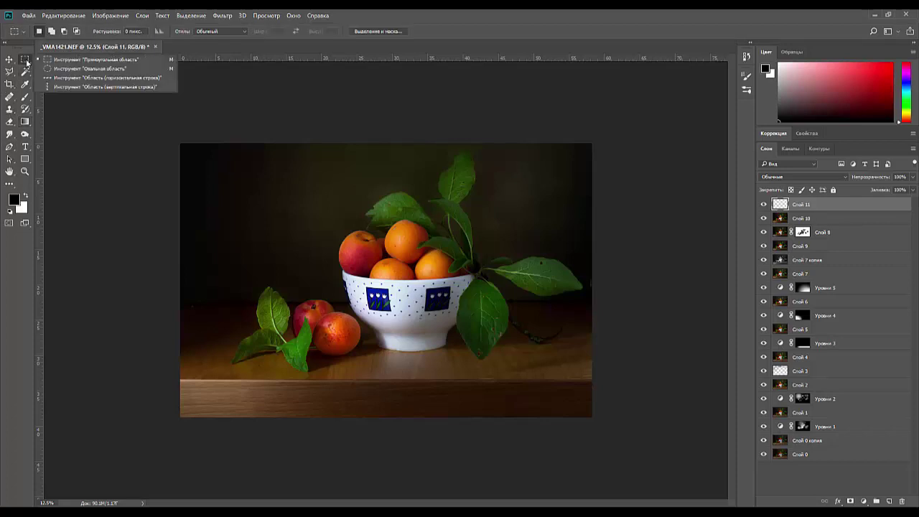
click(61, 68)
drag(285, 200, 536, 361)
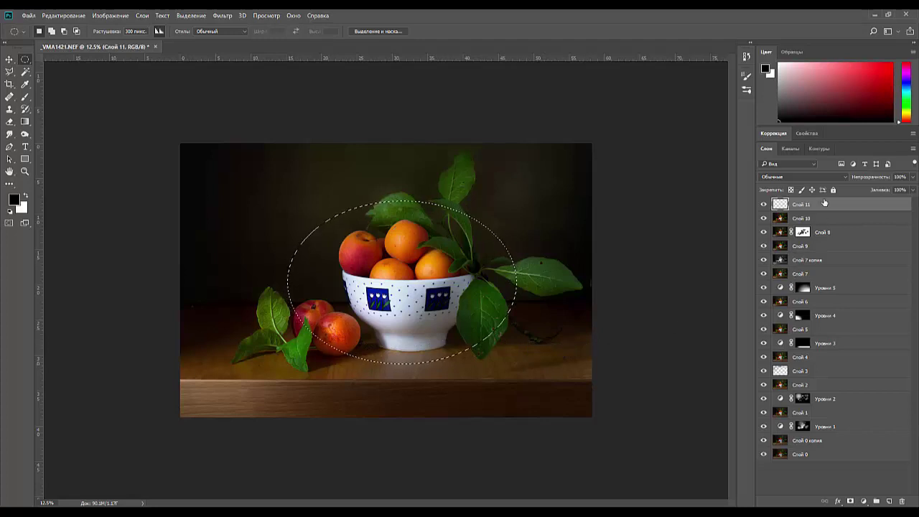
key(ctrl+shift+i)
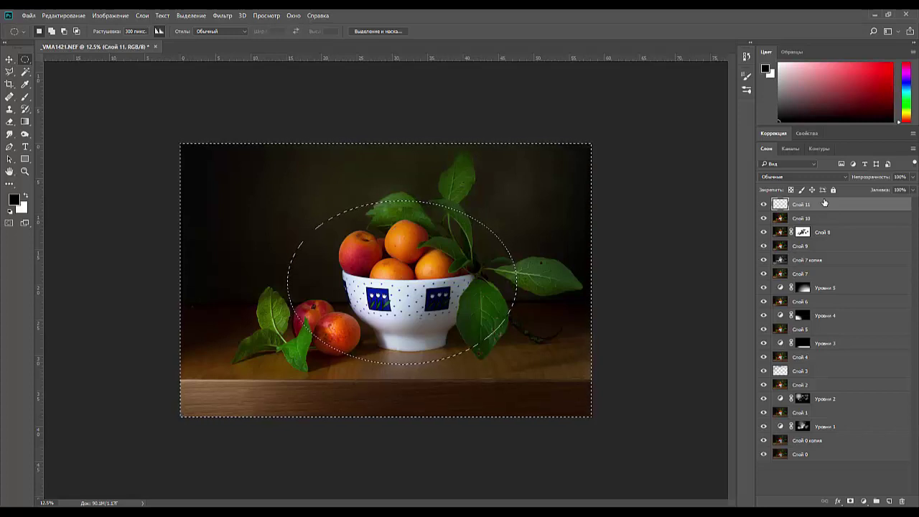
Step: Fill the area outside the ellipse with black as a vignette, clear the selection and reduce the layer's opacity to 19%
key(x)
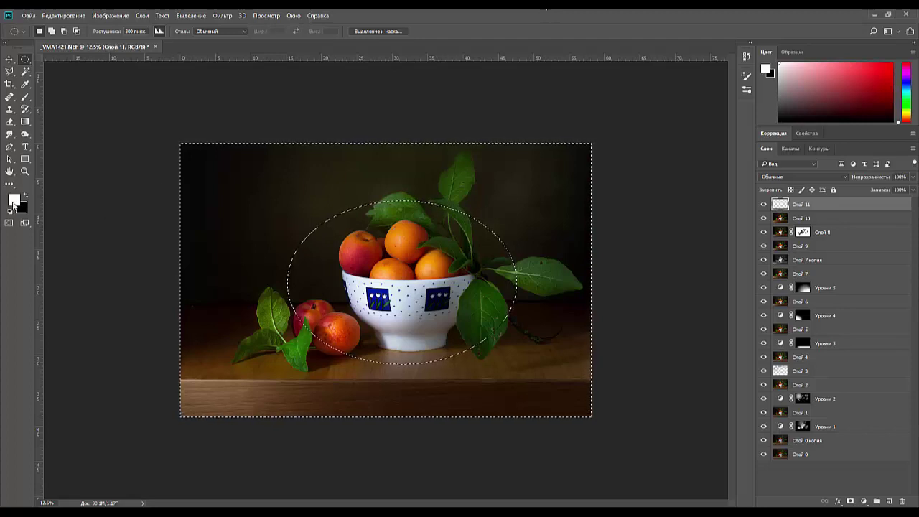
key(x)
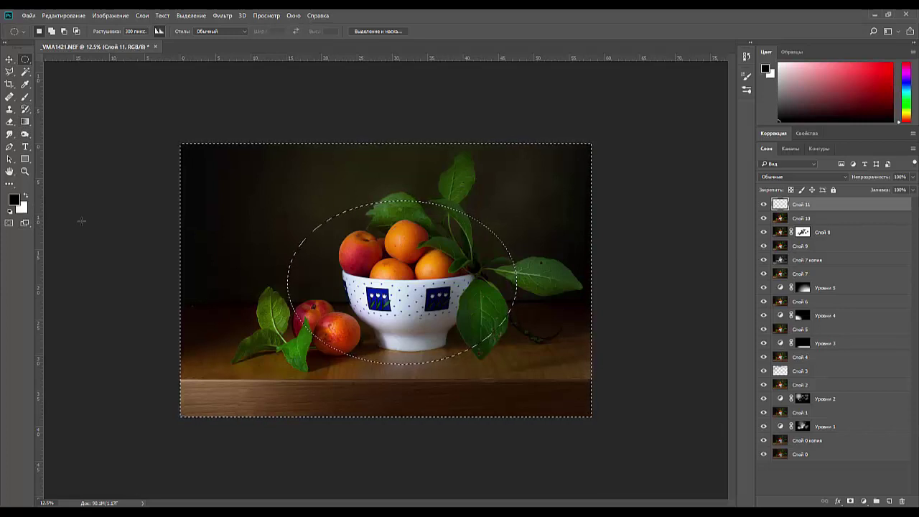
key(x)
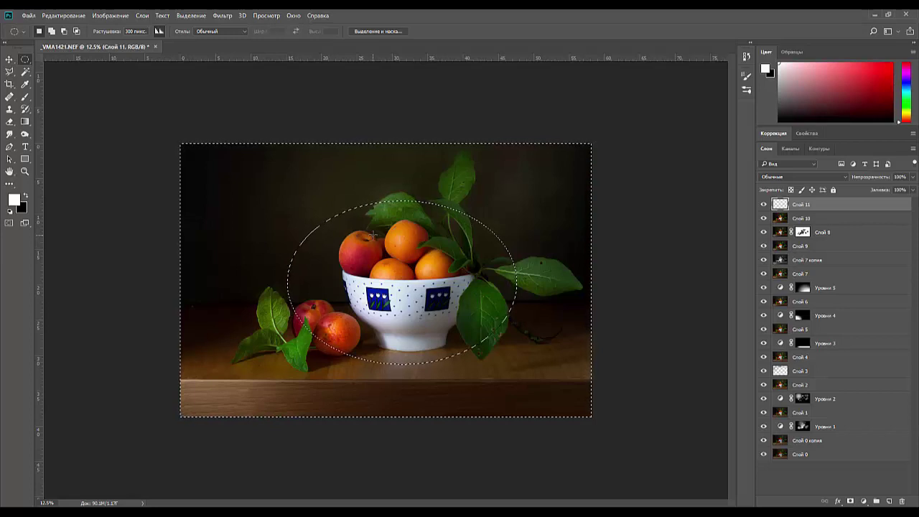
key(ctrl+BackSpace)
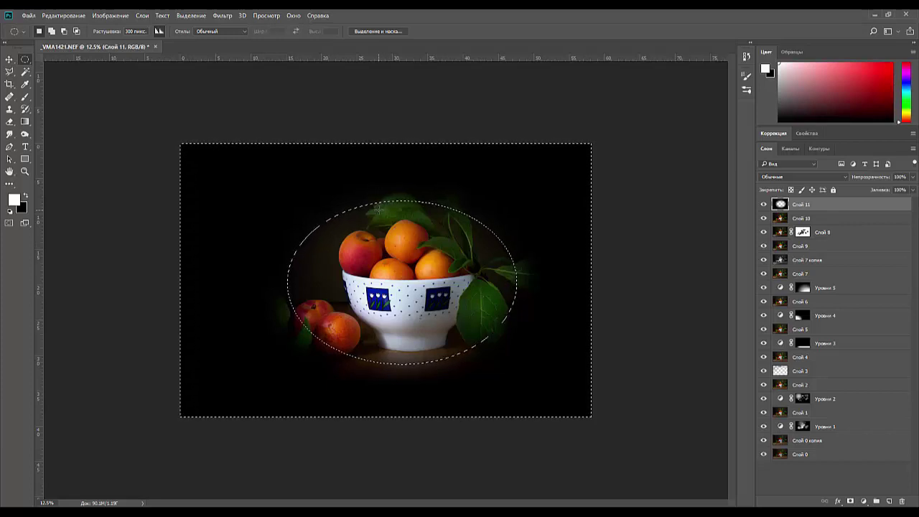
key(ctrl+d)
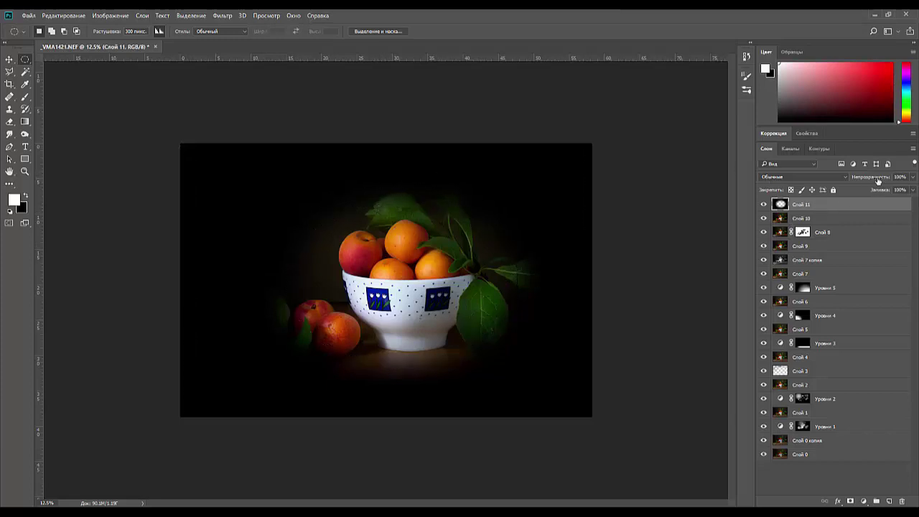
drag(877, 181, 839, 182)
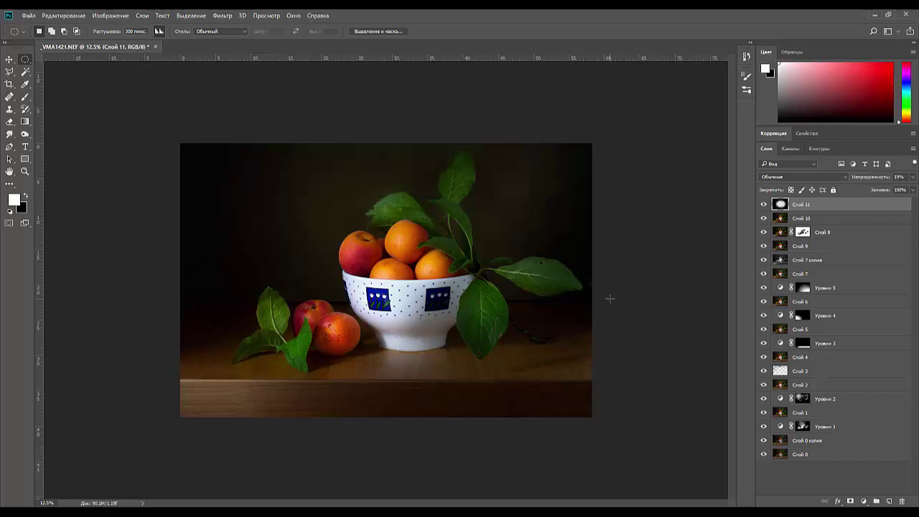
Step: Warp the vignette layer, pulling its clear centre down towards the apricots on the table
key(ctrl+t)
right_click(431, 302)
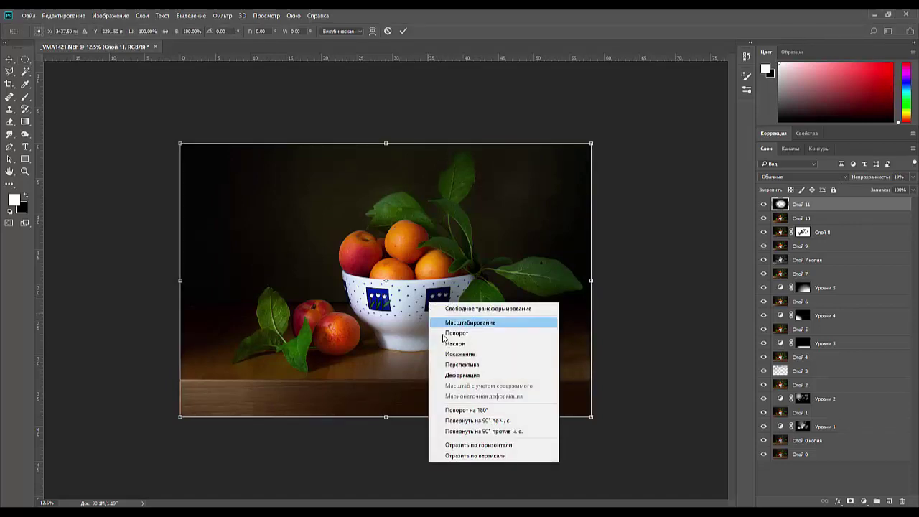
click(457, 375)
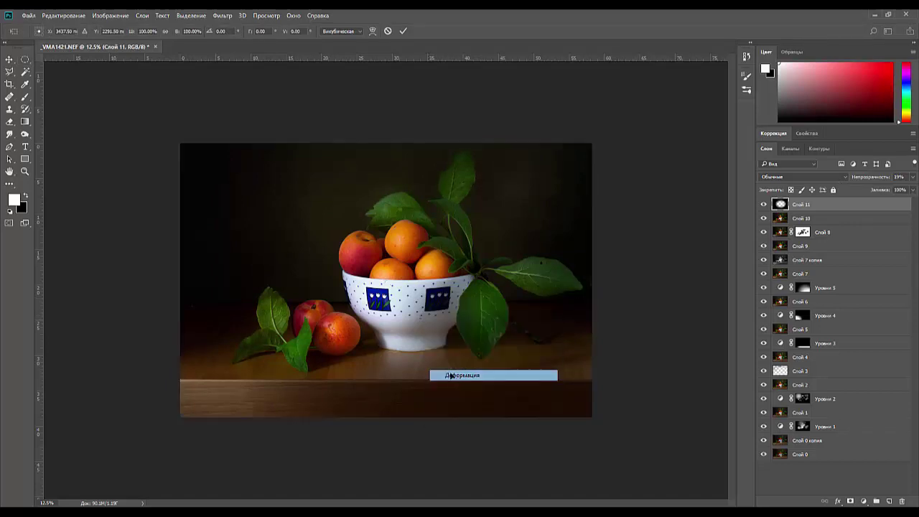
drag(320, 276, 284, 354)
key(Return)
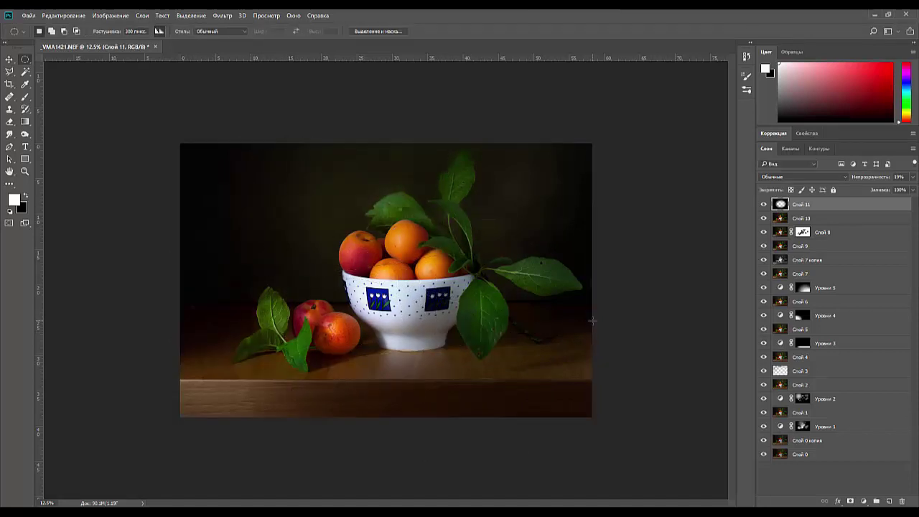
Step: Enlarge the vignette layer to about 151% and reposition it so the dark edges reach beyond the image borders
key(ctrl+t)
drag(592, 141, 747, 39)
drag(473, 265, 352, 323)
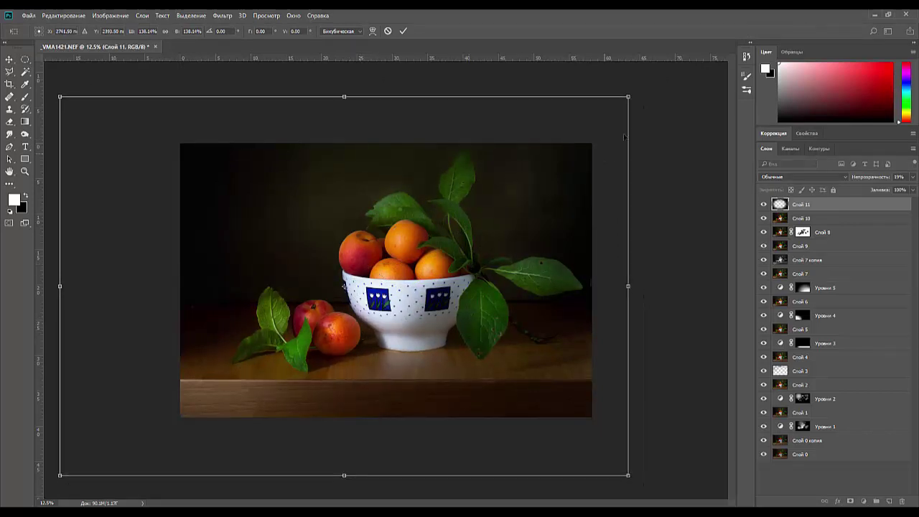
drag(629, 98, 689, 69)
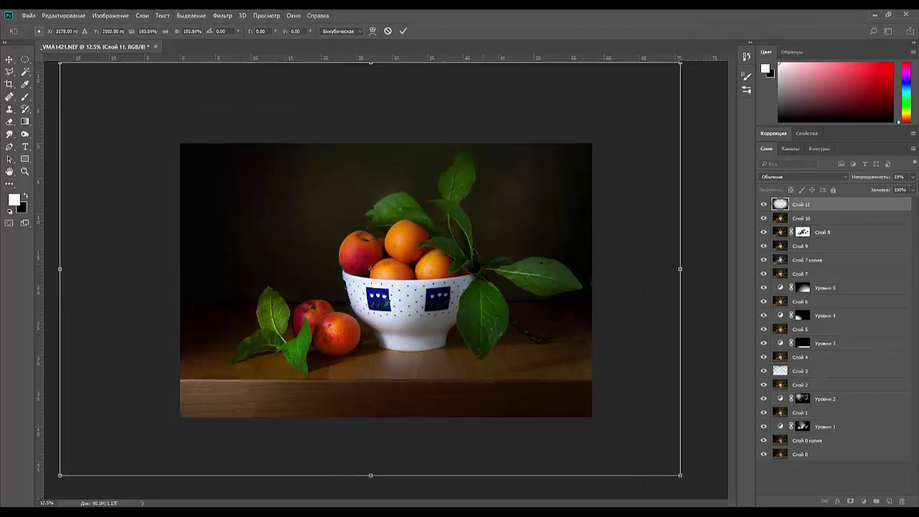
double_click(472, 256)
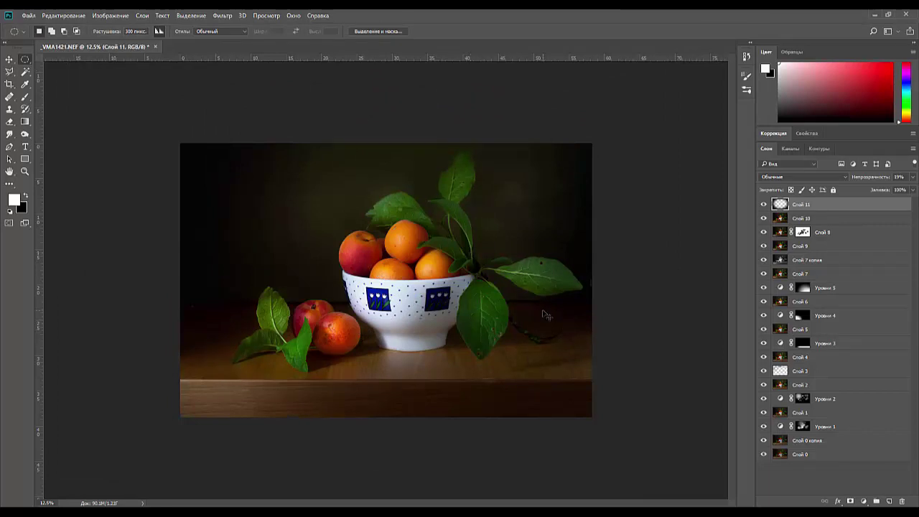
Step: Warp the enlarged vignette outward around the fruit, bowl and leaves to reshape its darkened edges
key(ctrl+t)
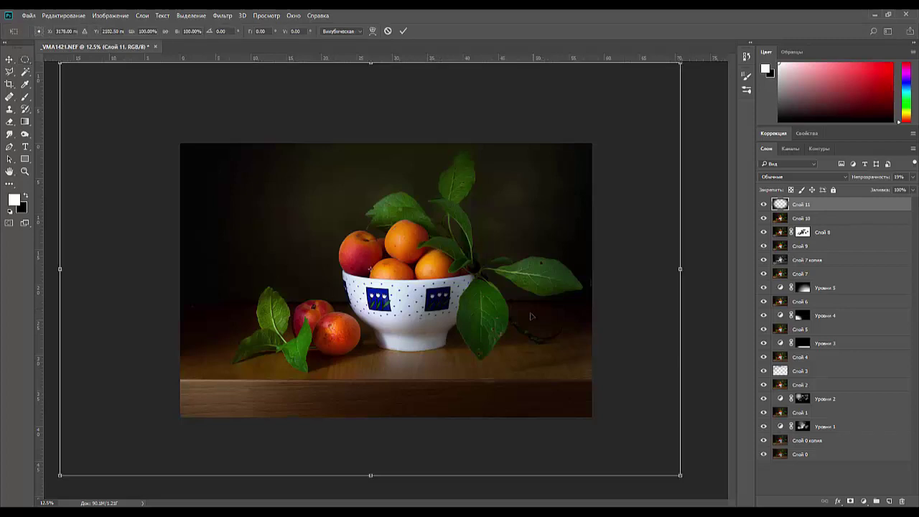
right_click(479, 317)
click(518, 396)
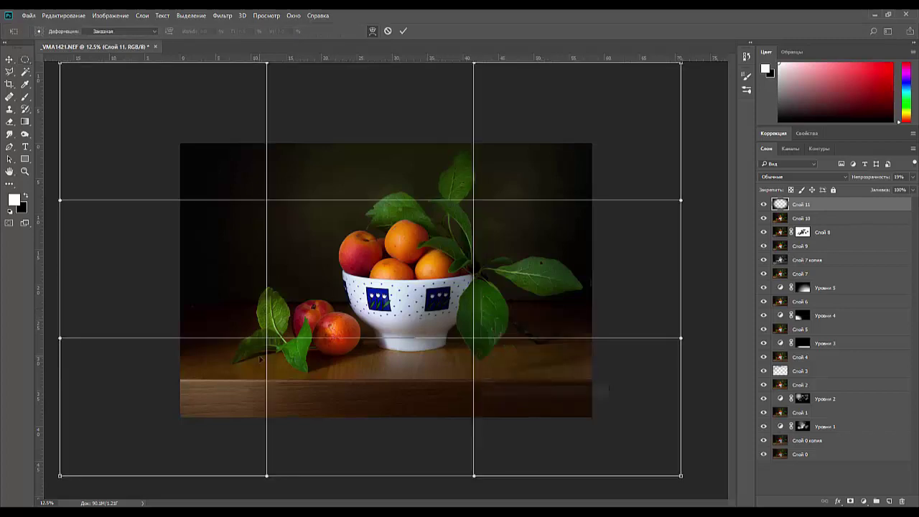
drag(224, 398, 170, 280)
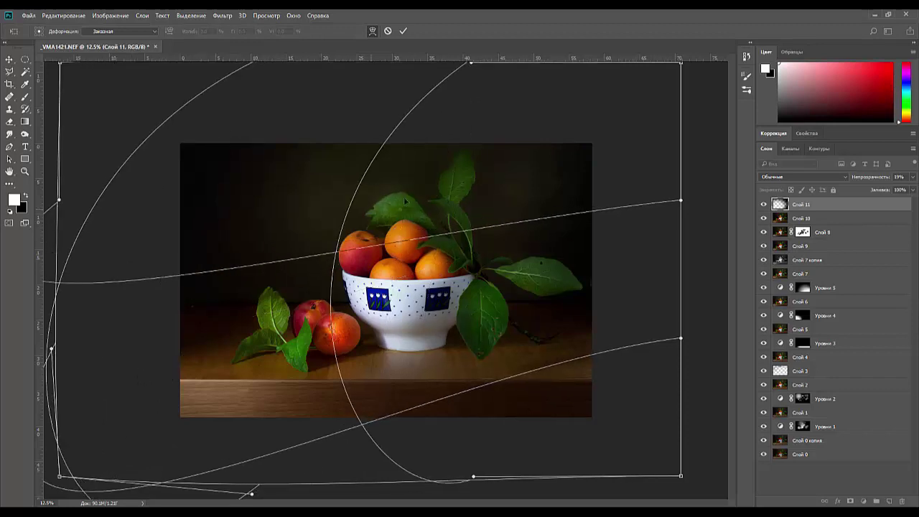
drag(499, 209, 603, 160)
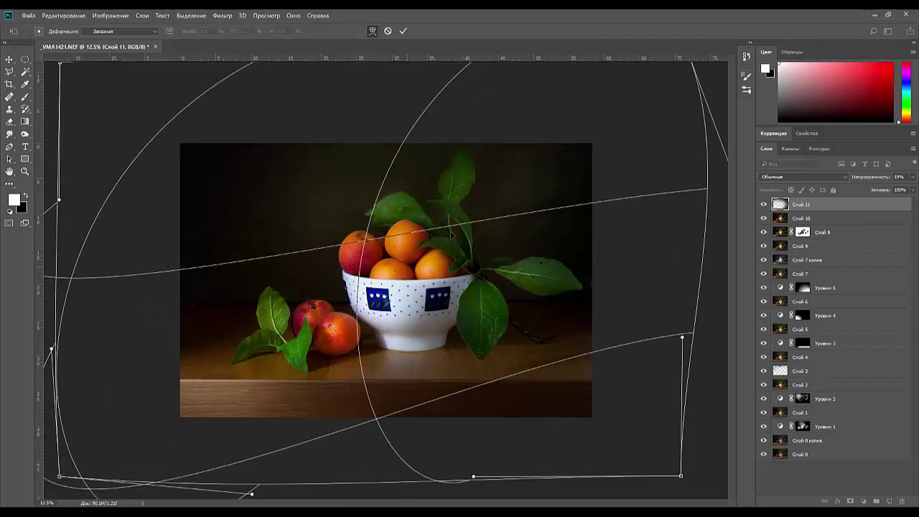
drag(330, 305, 407, 267)
drag(361, 314, 338, 354)
drag(230, 215, 203, 159)
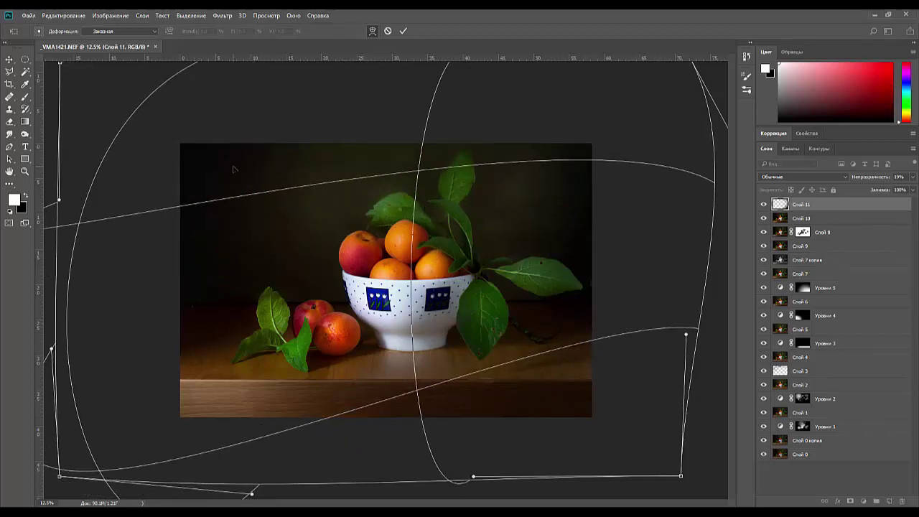
key(Return)
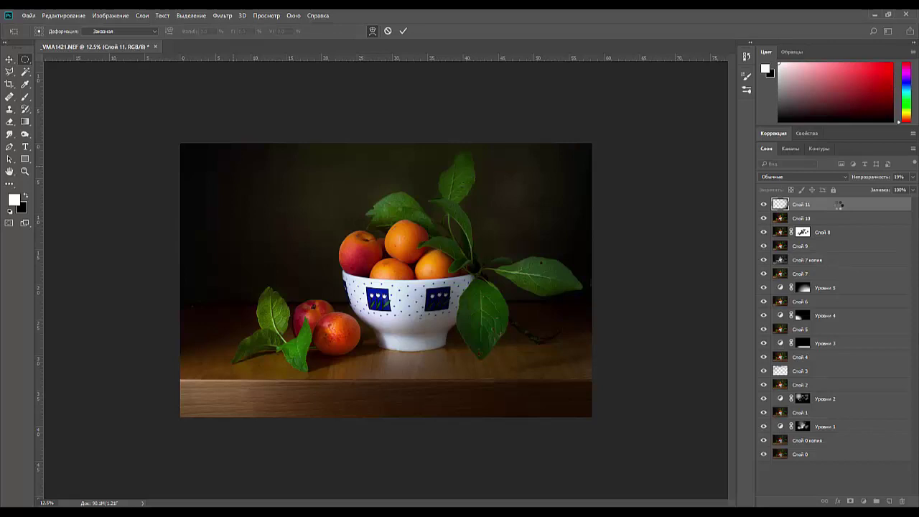
key(Return)
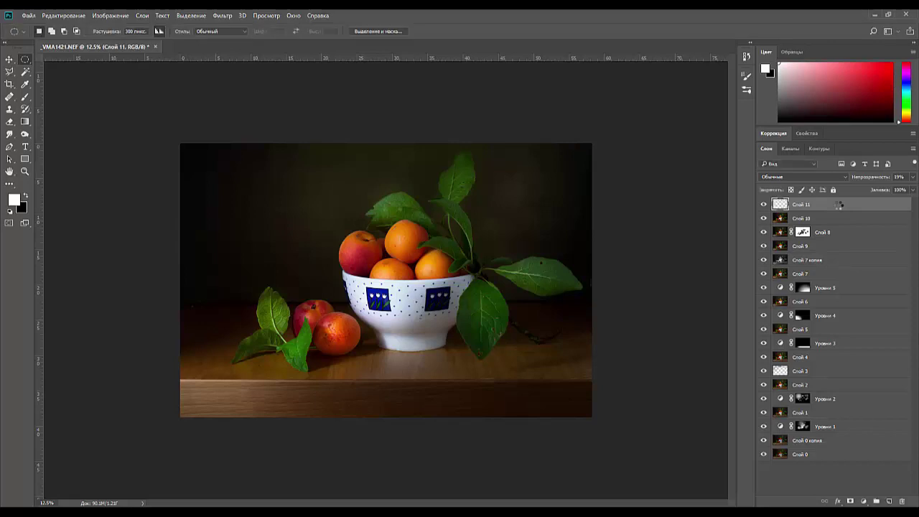
Step: Merge a copy of all visible layers into a new top layer and add a Levels adjustment with the white input at 169
key(ctrl+shift+alt+e)
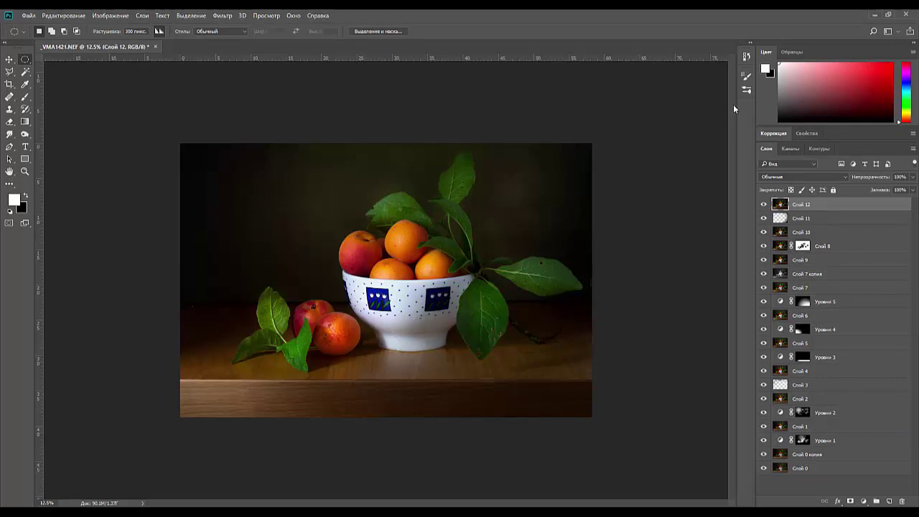
click(773, 133)
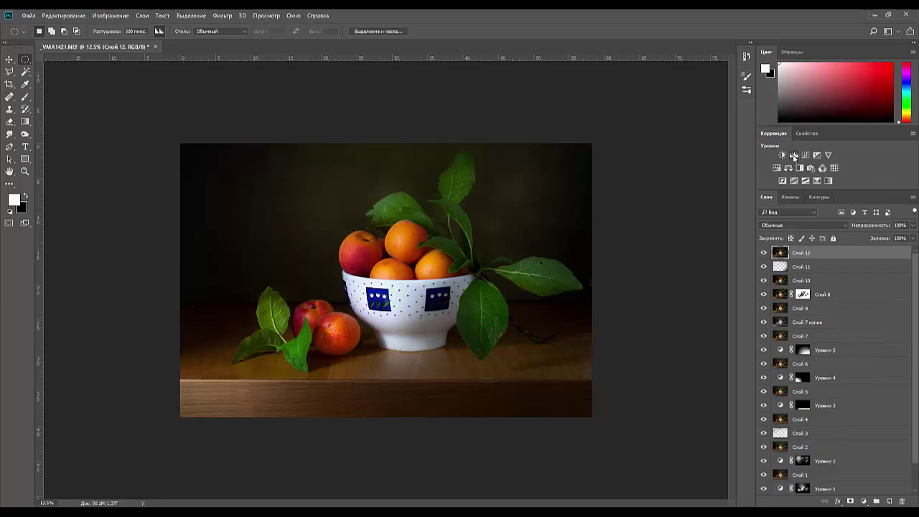
click(793, 155)
mouse_move(891, 233)
mouse_down()
mouse_move(846, 238)
mouse_move(852, 244)
mouse_up()
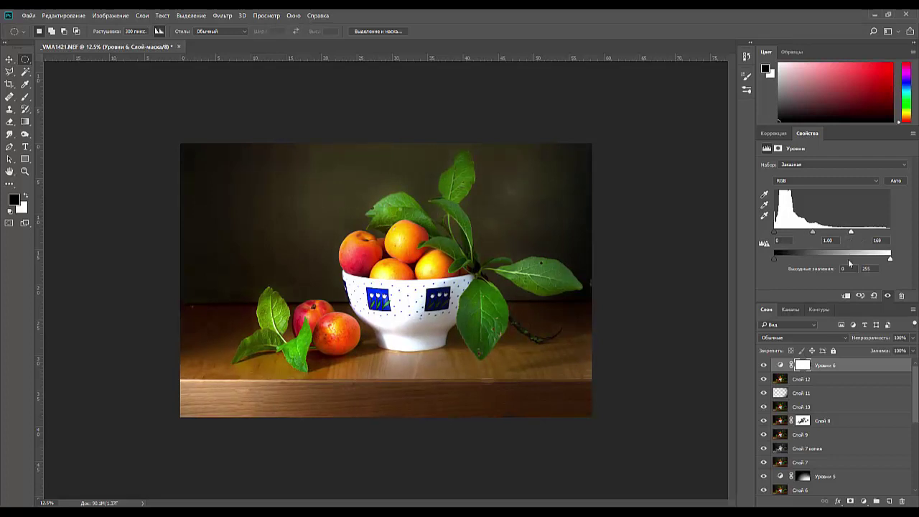
Step: Invert the Levels mask to black and add white radial gradients at 50% opacity over the apricots on the table and the nearby table edge
click(804, 366)
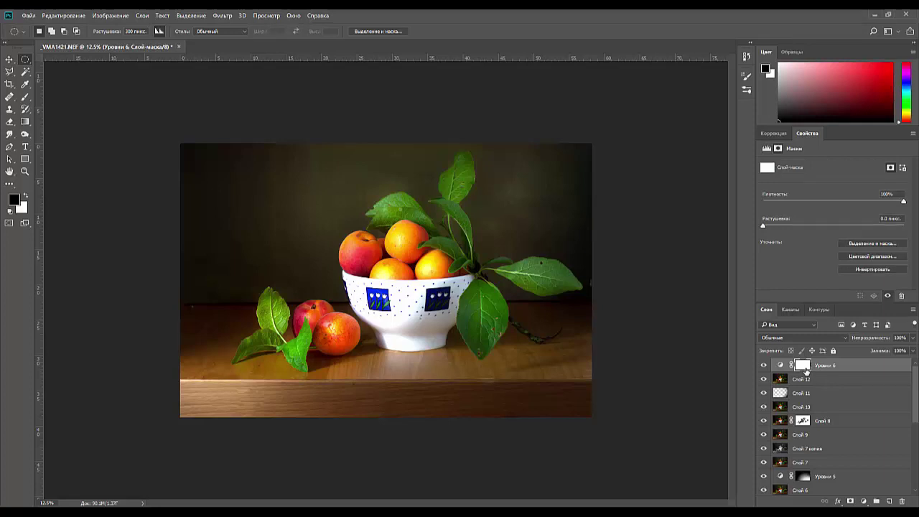
key(ctrl+i)
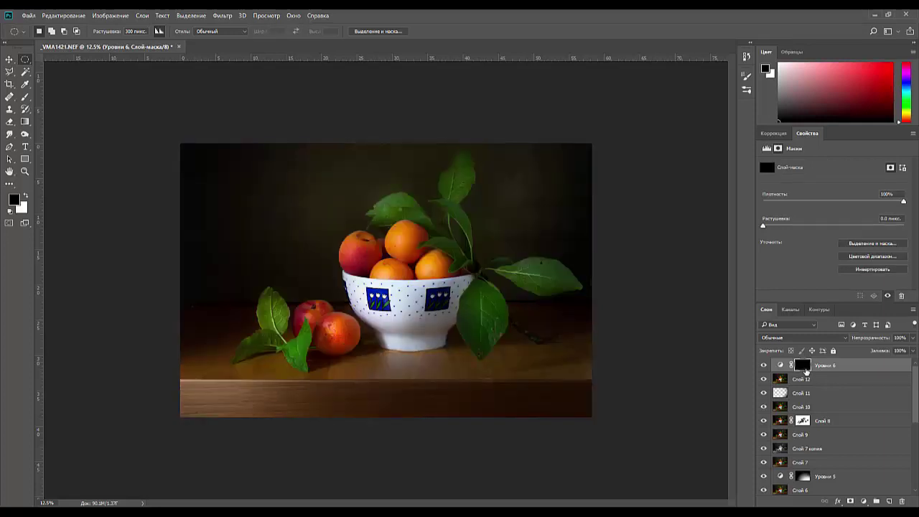
click(26, 122)
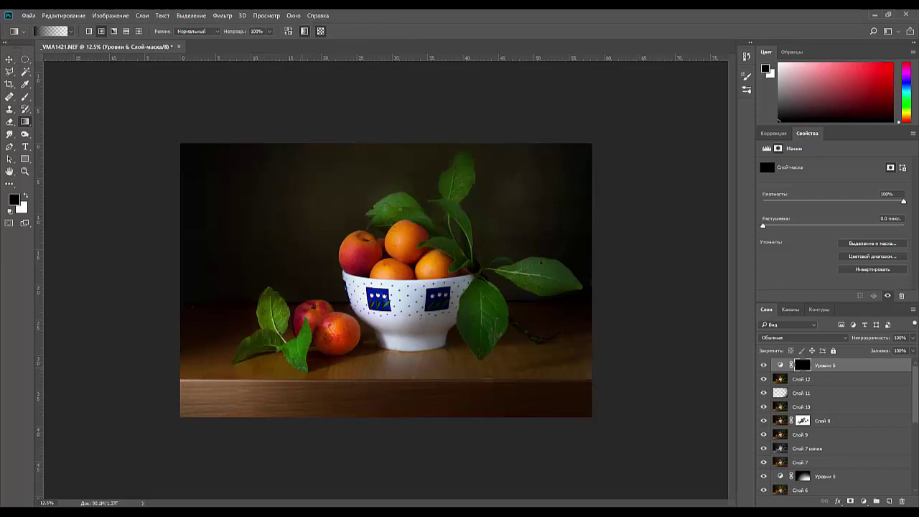
click(26, 196)
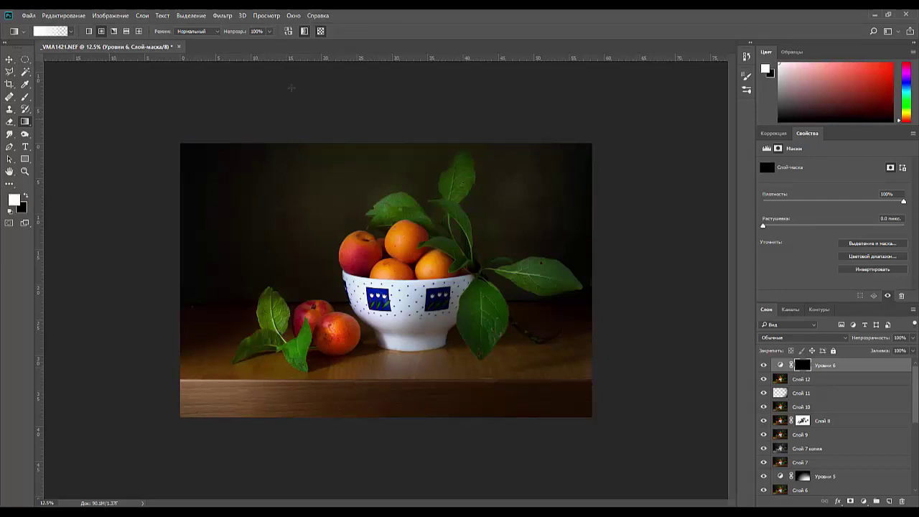
drag(239, 33, 214, 37)
drag(323, 323, 327, 352)
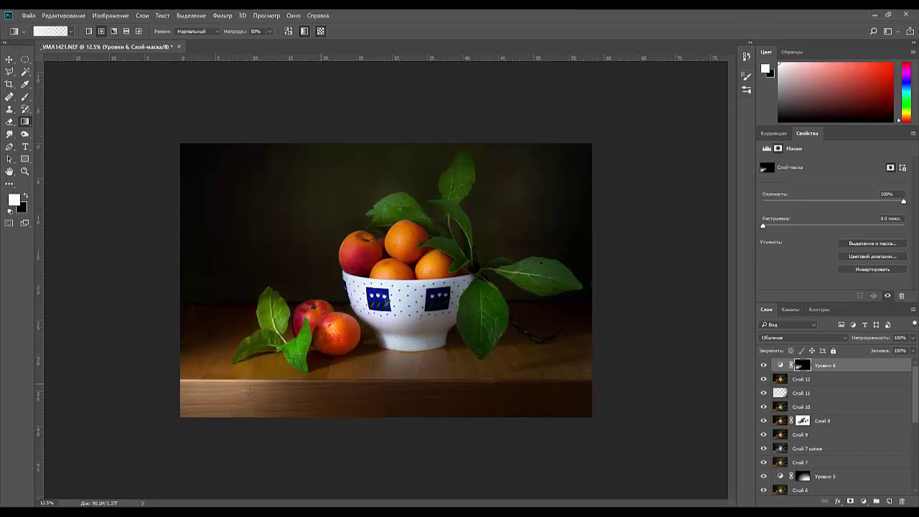
drag(249, 391, 294, 377)
Step: Add more white radial gradients on the Levels mask over the bowl's fruit, the large hanging leaf and the background around the bowl
drag(403, 250, 452, 238)
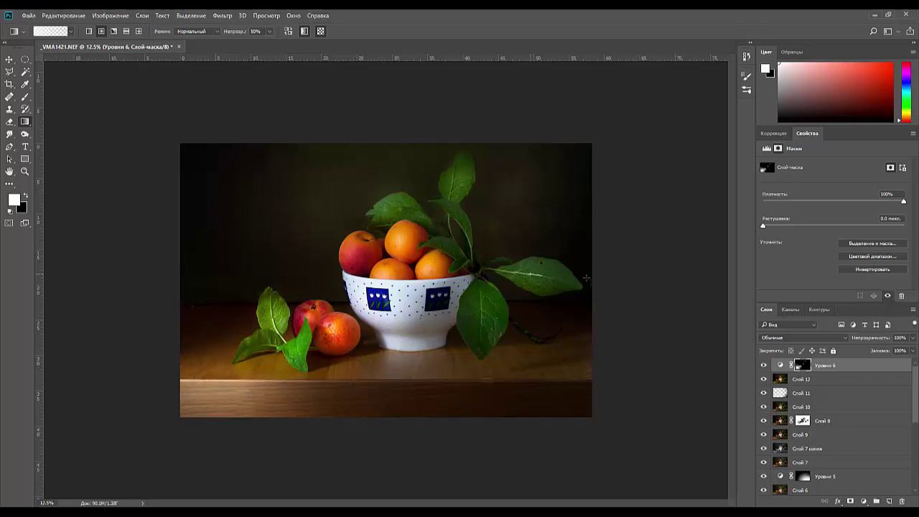
drag(485, 312, 487, 357)
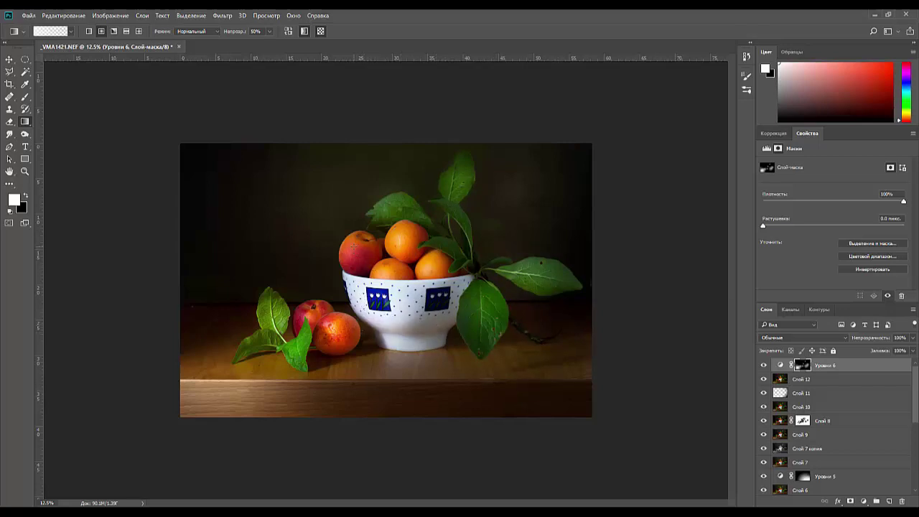
drag(353, 245, 375, 251)
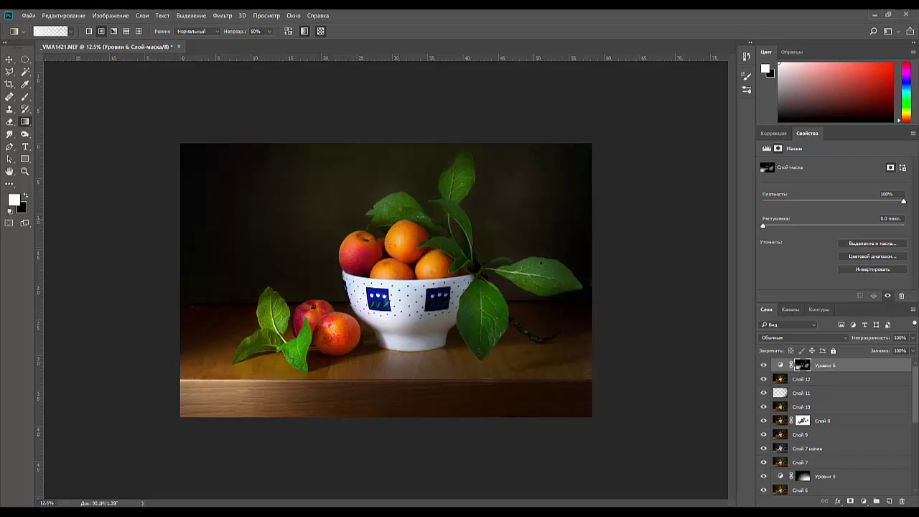
drag(520, 188, 579, 204)
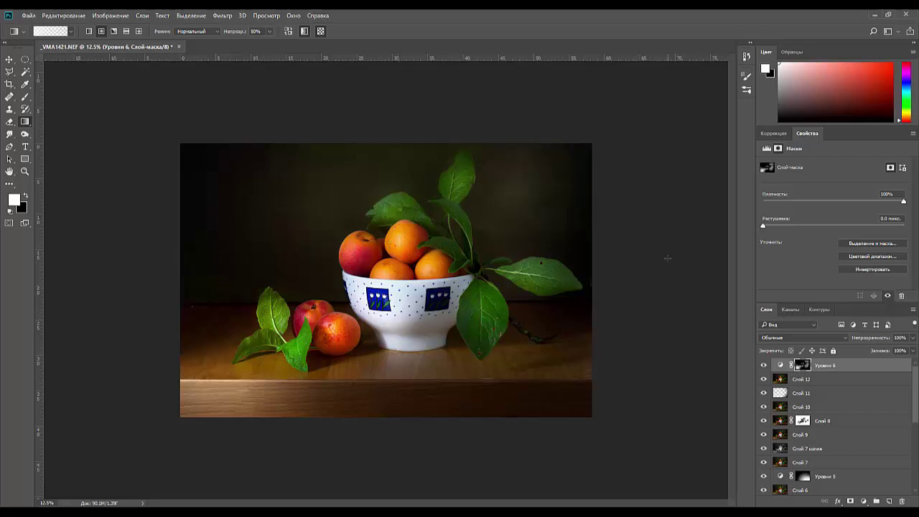
drag(262, 219, 351, 247)
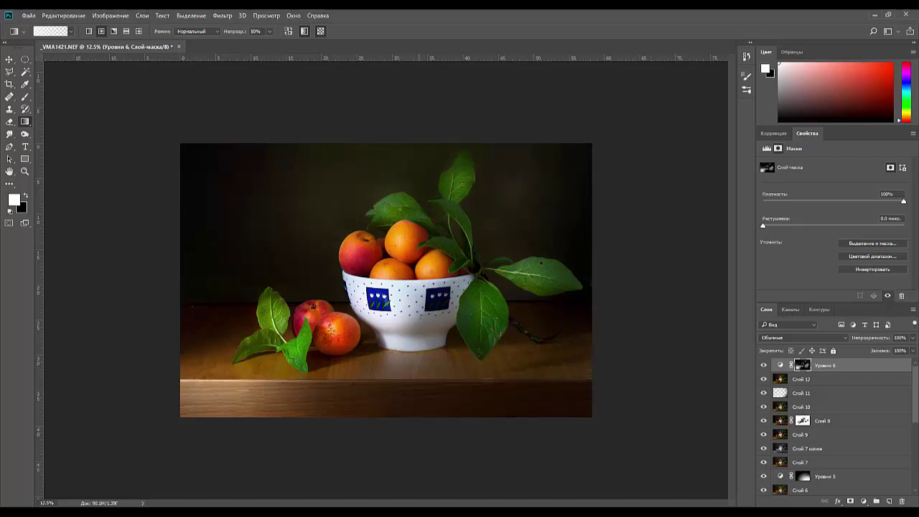
drag(228, 231, 368, 336)
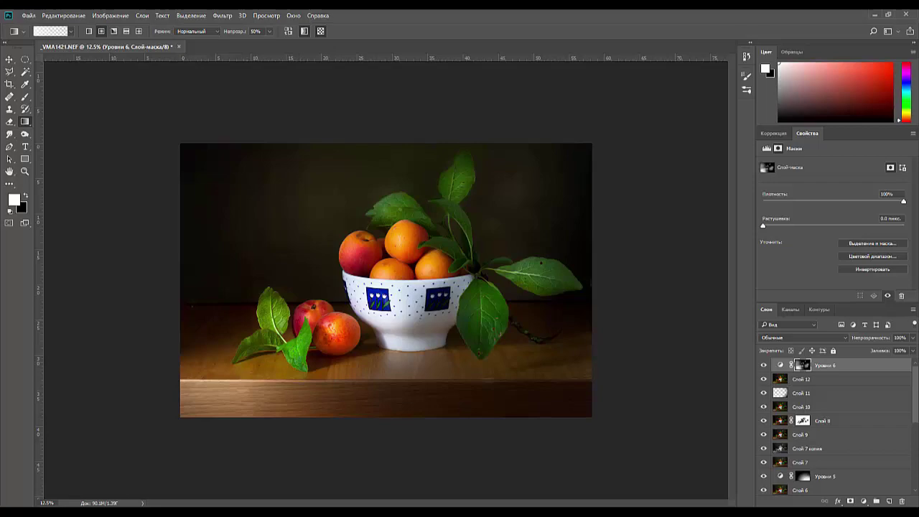
Step: Merge a copy of all visible layers into a new layer above the masked Levels adjustment
key(ctrl+plus)
key(ctrl+plus)
key(ctrl+plus)
key(ctrl+plus)
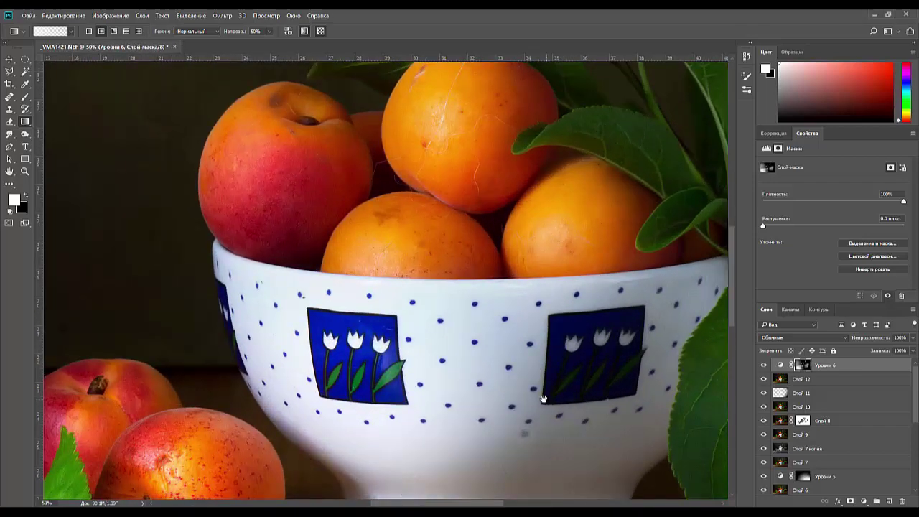
drag(473, 399, 370, 508)
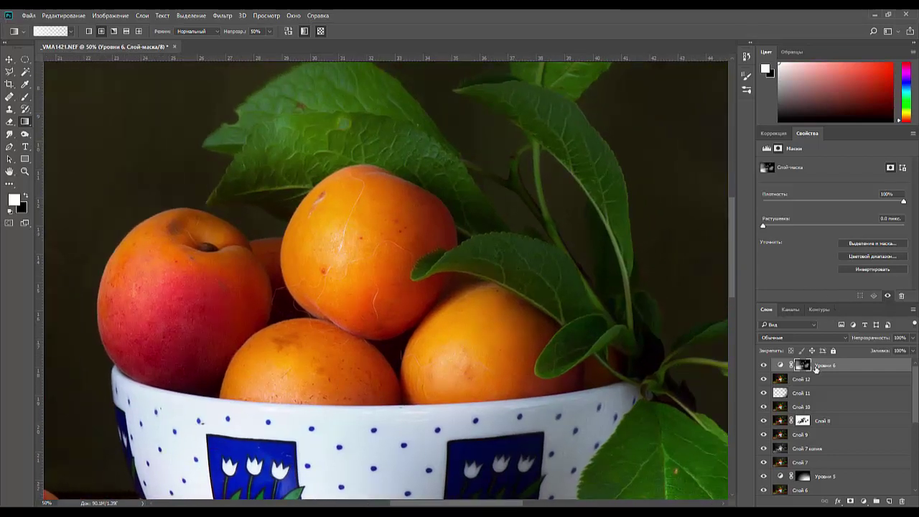
click(815, 368)
key(ctrl+alt+shift+e)
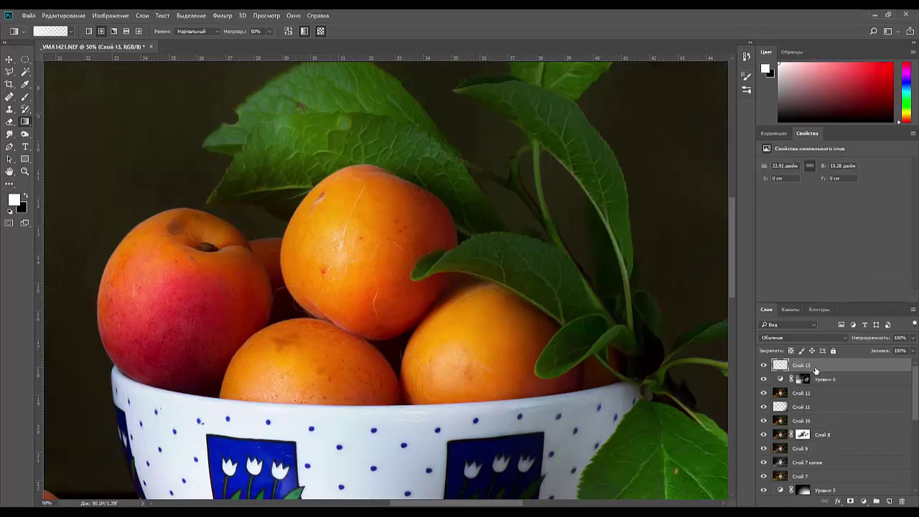
Step: Retouch the fibres and blemishes on the topmost apricot in the bowl with the Healing Brush, sampling clean skin nearby
click(11, 98)
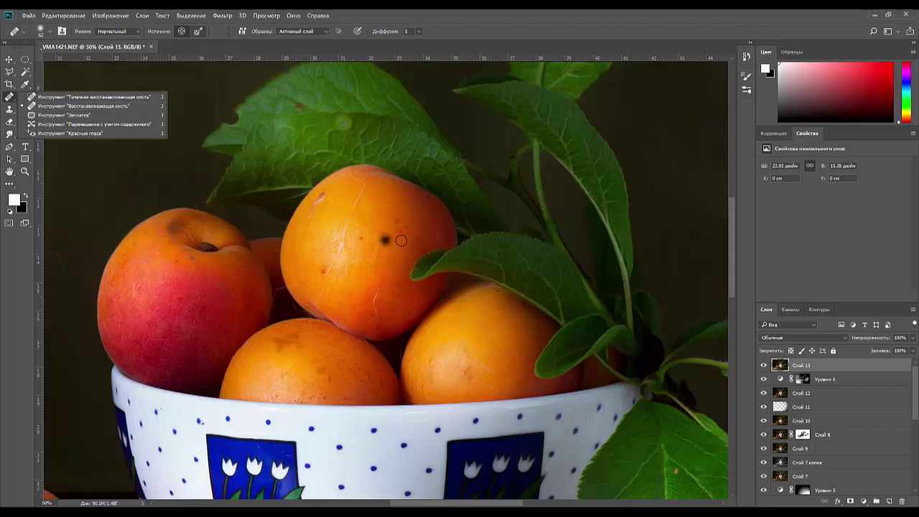
alt+click(380, 199)
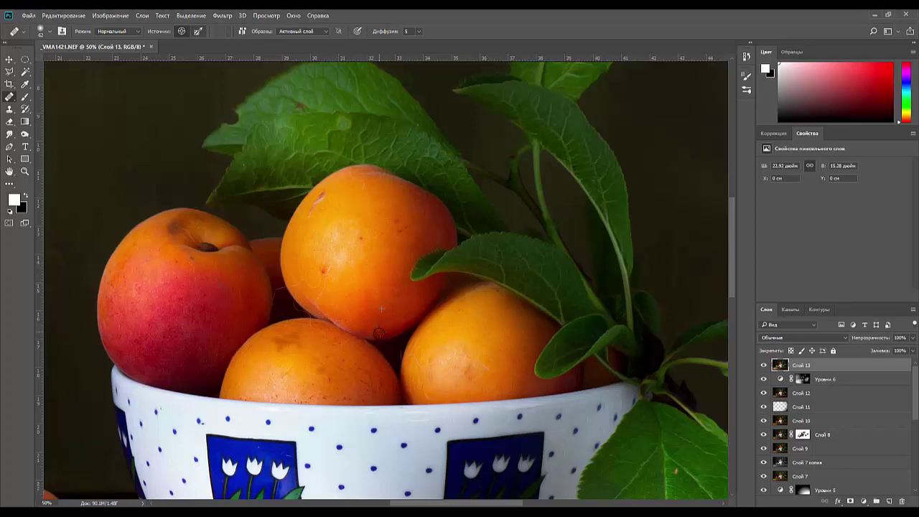
click(322, 270)
alt+click(340, 190)
drag(320, 201, 309, 245)
scroll(359, 213, up, 1)
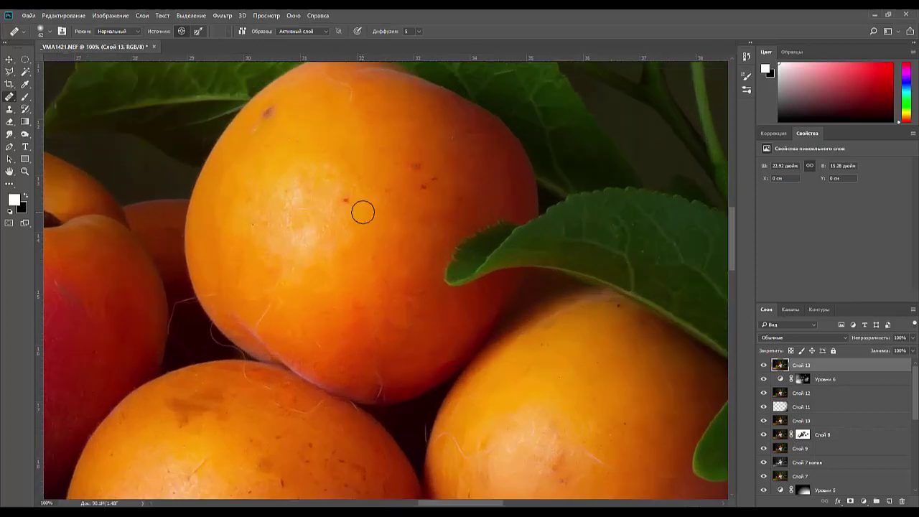
scroll(324, 211, up, 1)
drag(324, 211, 315, 482)
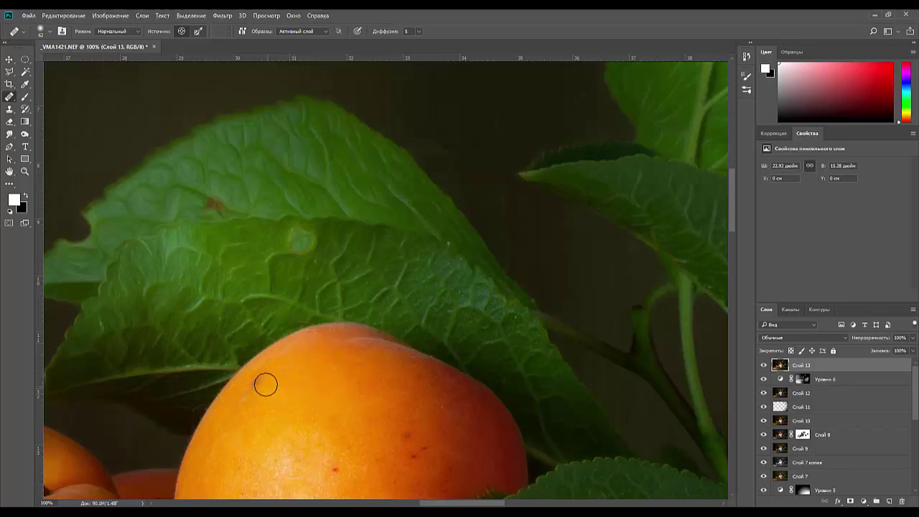
Step: Heal the dark marks and blemishes on the lower apricots and the red apricot in the bowl
key(ctrl+minus)
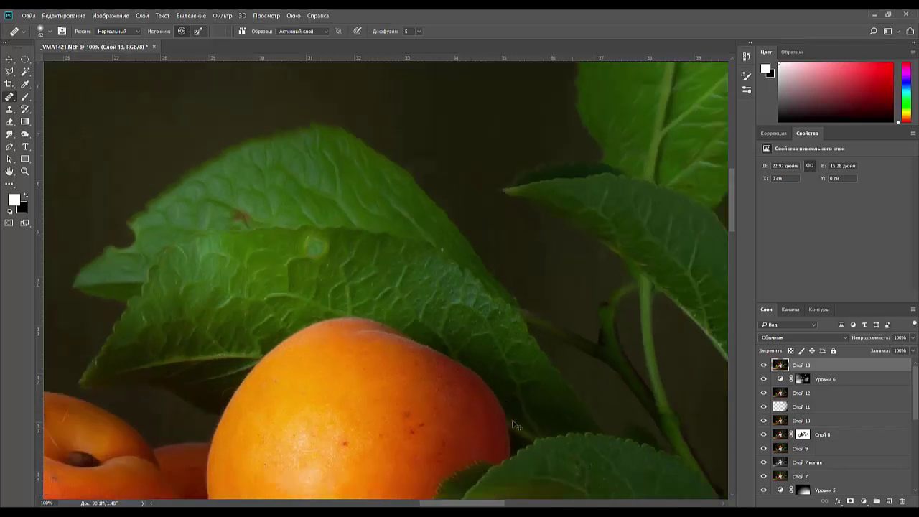
key(ctrl+minus)
key(ctrl+minus)
mouse_move(456, 436)
mouse_down()
mouse_move(439, 319)
mouse_move(446, 289)
mouse_up()
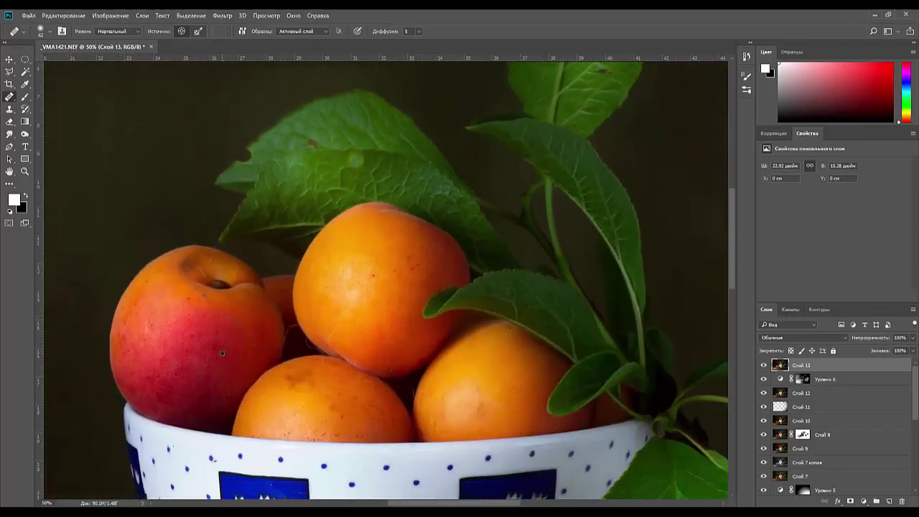
alt+click(320, 412)
mouse_move(327, 400)
mouse_down()
mouse_move(309, 396)
mouse_move(312, 385)
mouse_move(287, 383)
mouse_move(290, 393)
mouse_up()
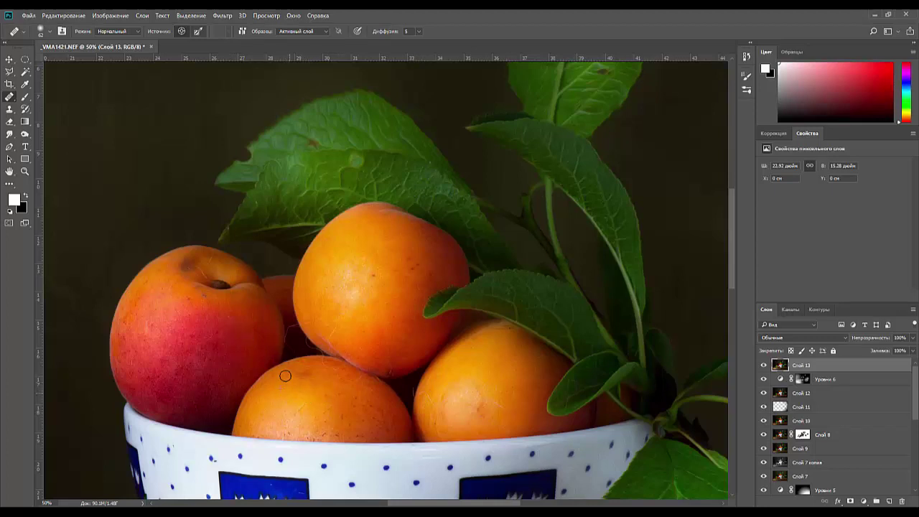
alt+click(466, 408)
click(198, 374)
Step: Heal dark specks on the lower part of the front apricot lying on the table
mouse_move(437, 358)
mouse_down()
mouse_move(342, 213)
mouse_move(342, 193)
mouse_move(654, 10)
mouse_move(740, 19)
mouse_up()
alt+click(408, 287)
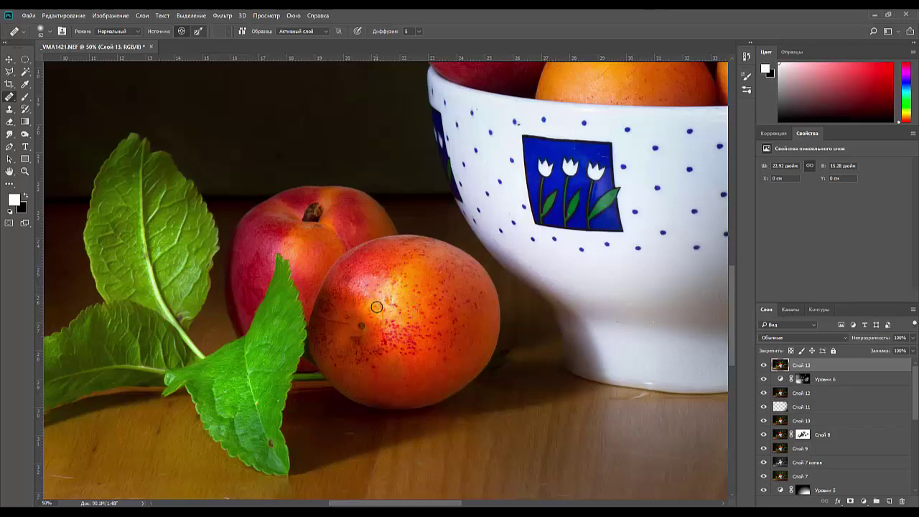
mouse_move(388, 379)
mouse_down()
mouse_move(410, 371)
mouse_move(377, 381)
mouse_up()
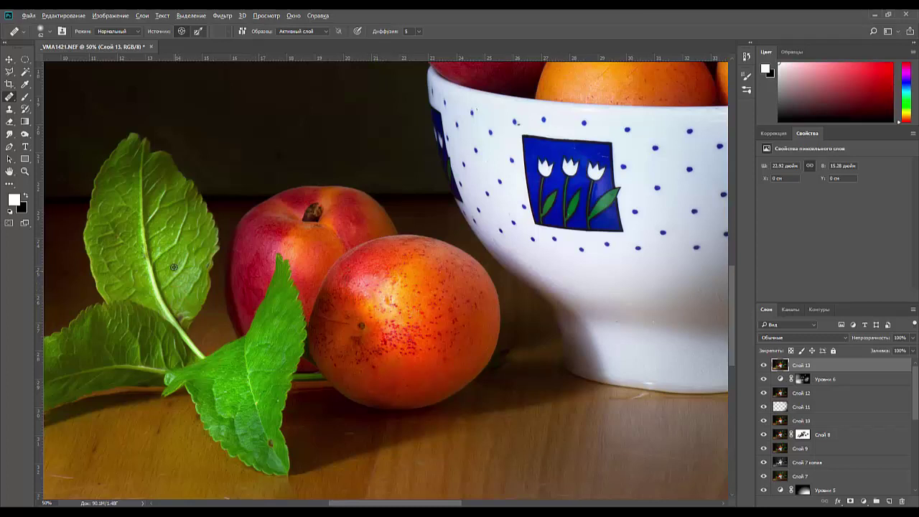
alt+click(276, 399)
Step: Heal the brown spots near the midrib and along the right edge of the large leaf hanging over the bowl
key(ctrl+minus)
key(ctrl+minus)
key(ctrl+minus)
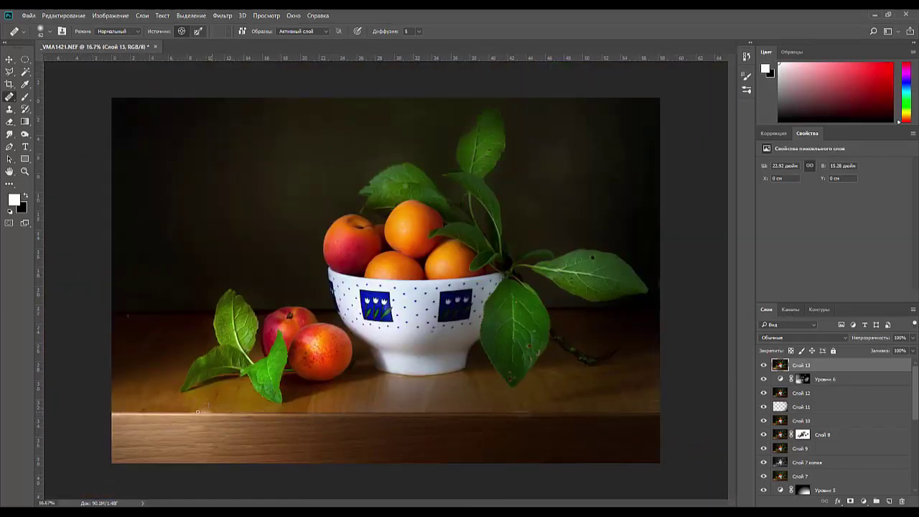
key(ctrl+plus)
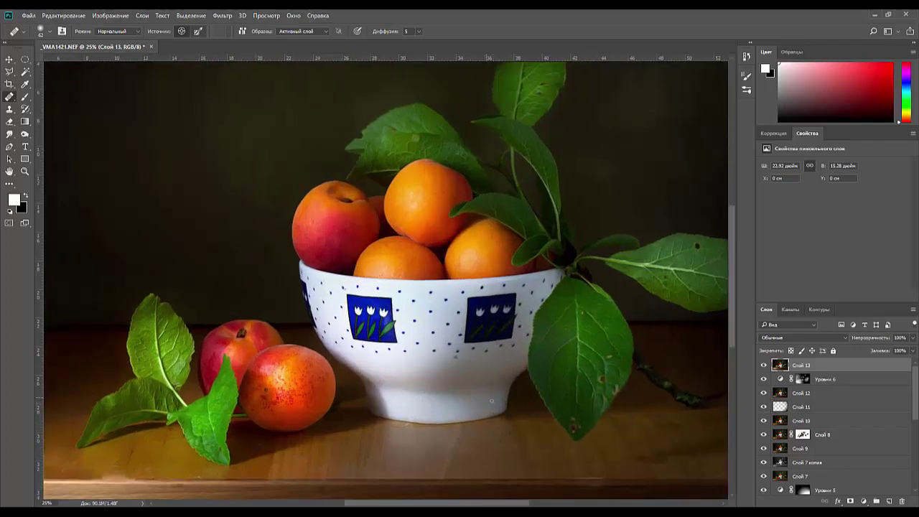
key(ctrl+plus)
key(ctrl+plus)
mouse_move(357, 178)
mouse_down()
mouse_move(193, 113)
mouse_move(157, 69)
mouse_up()
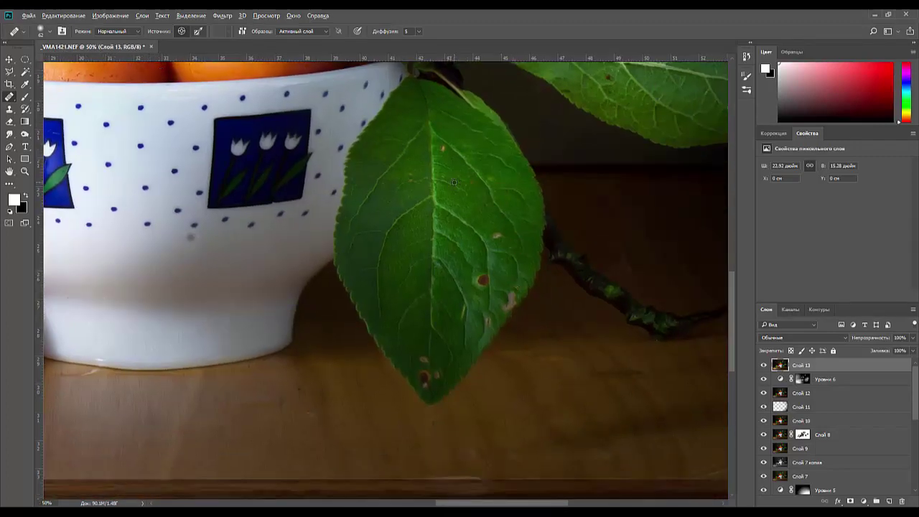
alt+click(454, 166)
click(443, 148)
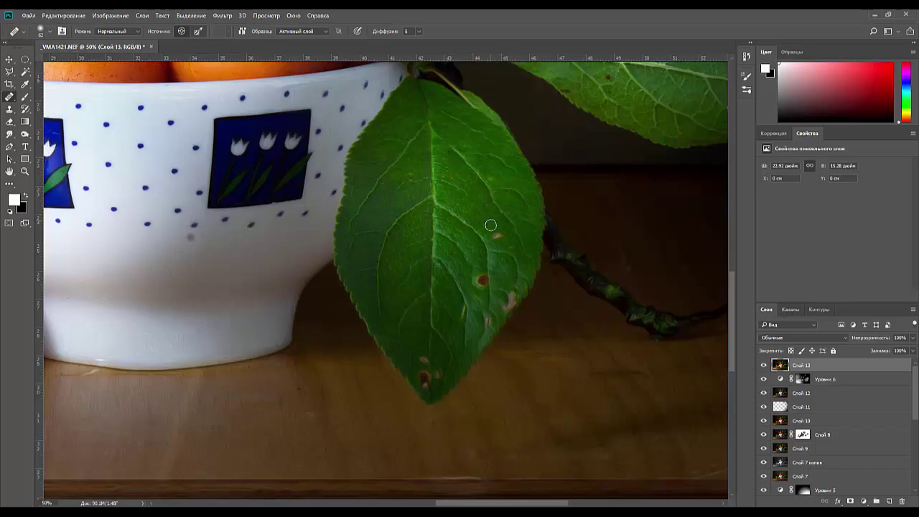
alt+click(521, 268)
drag(516, 292, 505, 307)
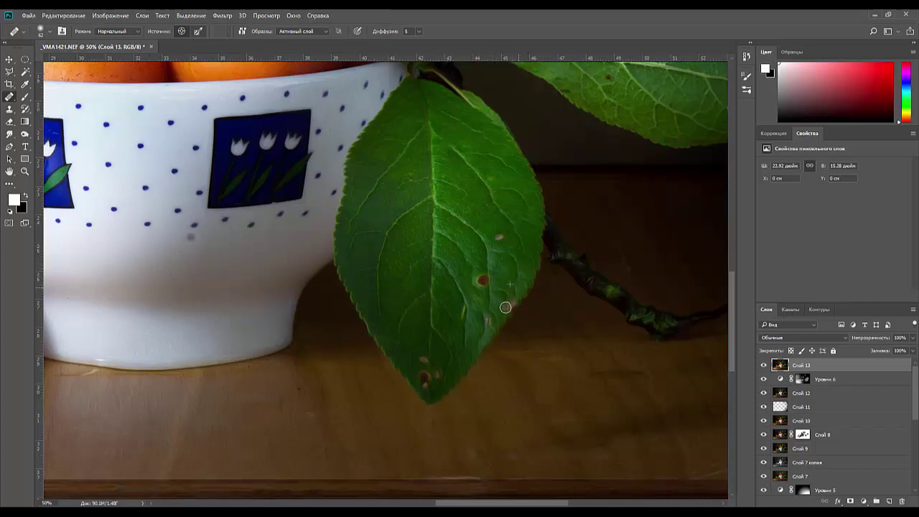
click(499, 237)
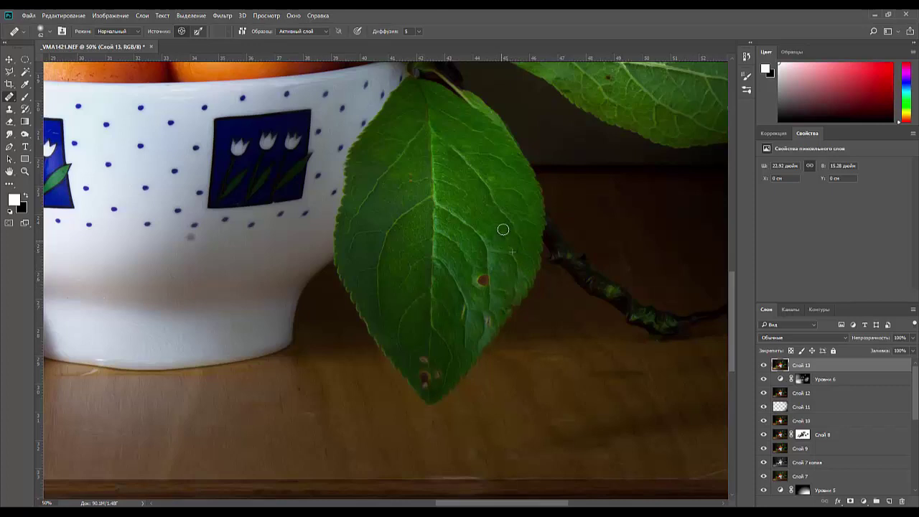
Step: Heal the pale streak, the round brown hole and the small spot below it on the large leaf's lower right half
alt+click(459, 334)
drag(460, 320, 461, 309)
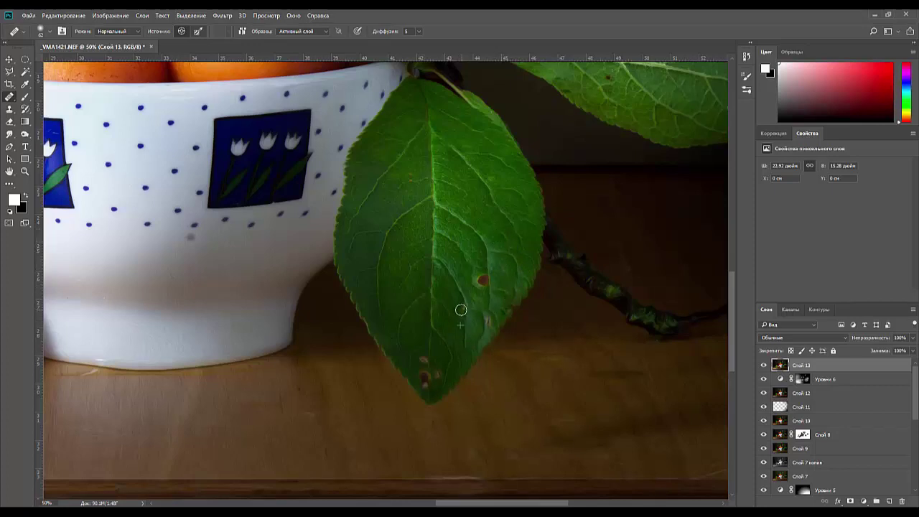
click(482, 279)
alt+click(501, 284)
click(489, 295)
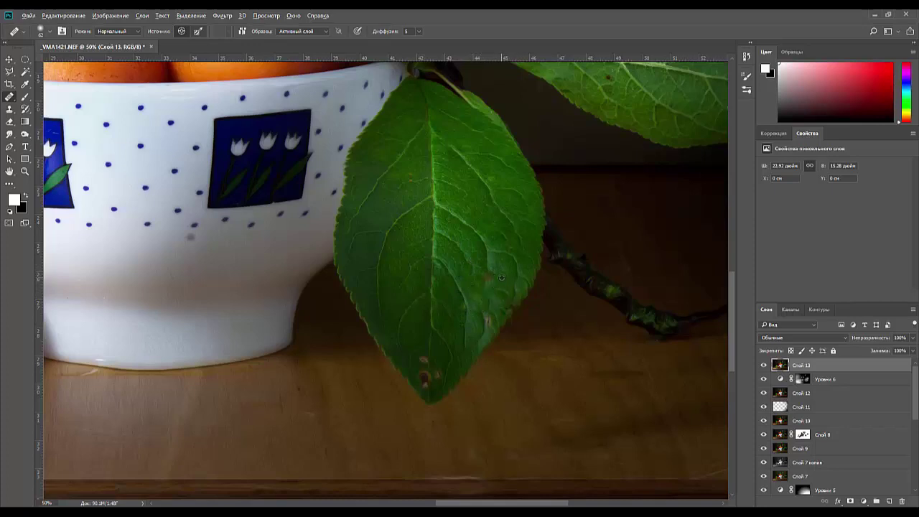
click(487, 323)
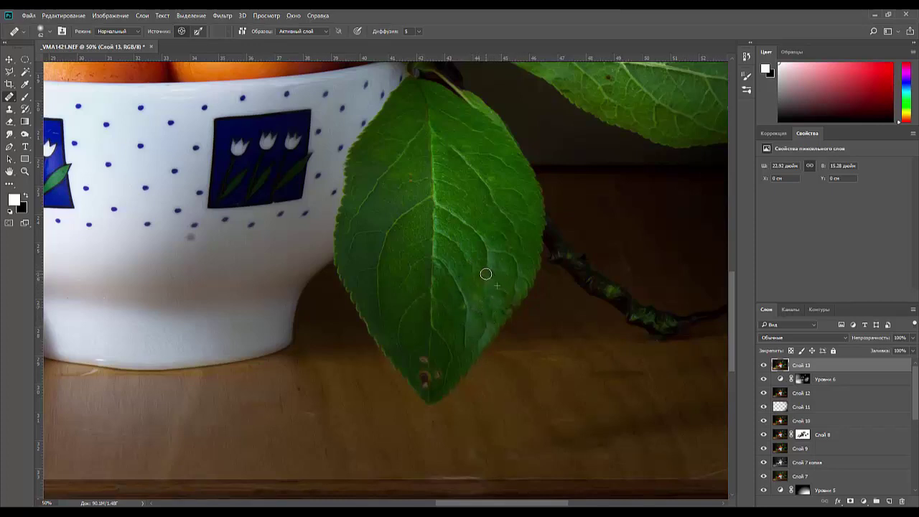
Step: Heal the brown marks near the tip of the large leaf hanging over the bowl, sampling the clean leaf surface beside them
alt+click(444, 346)
mouse_move(434, 365)
mouse_down()
mouse_move(424, 380)
mouse_move(449, 359)
mouse_move(429, 380)
mouse_up()
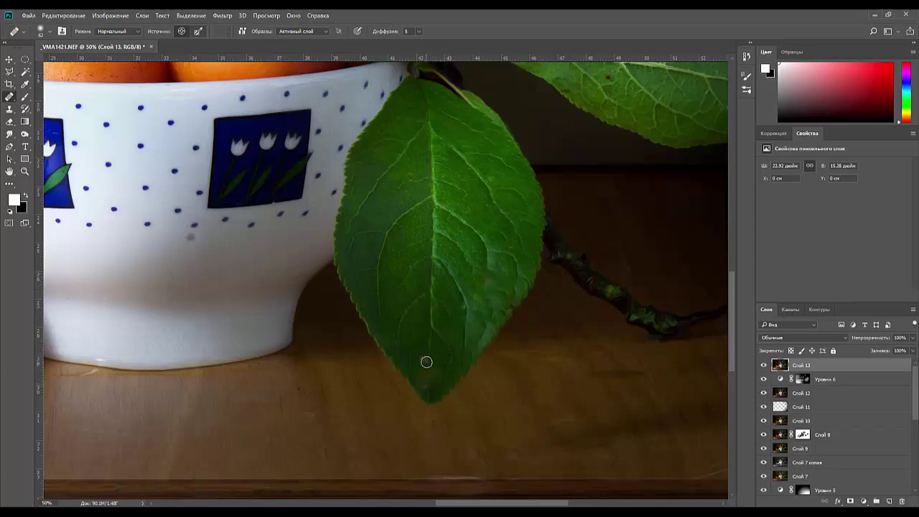
alt+click(422, 353)
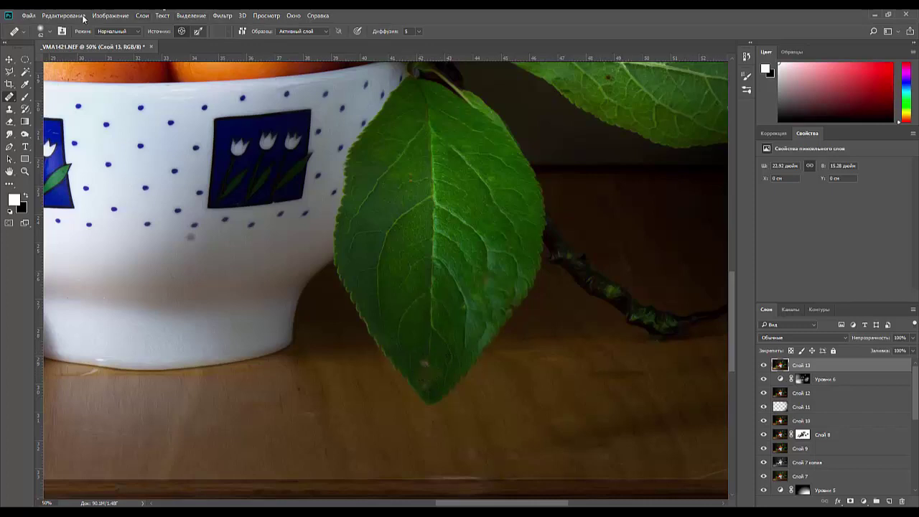
click(140, 217)
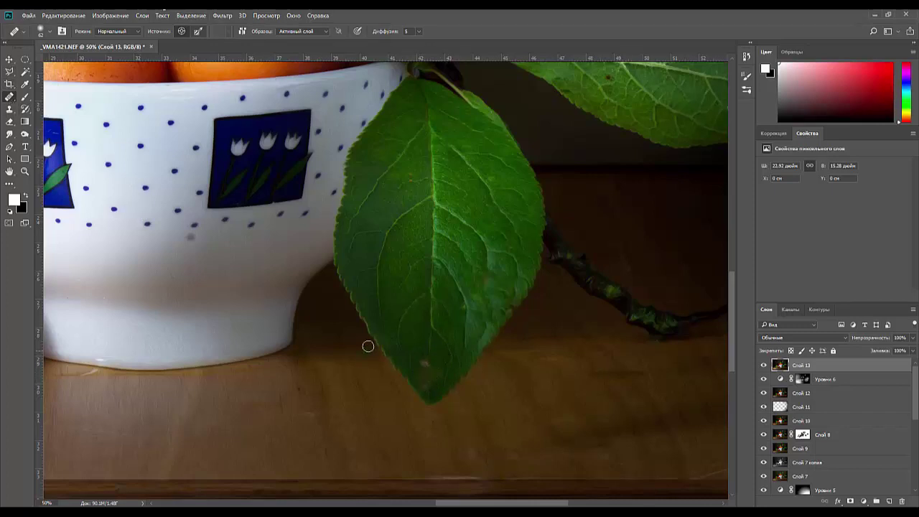
Step: Switch to the Spot Healing Brush and heal the remaining spot near the large leaf's tip
right_click(9, 97)
click(32, 97)
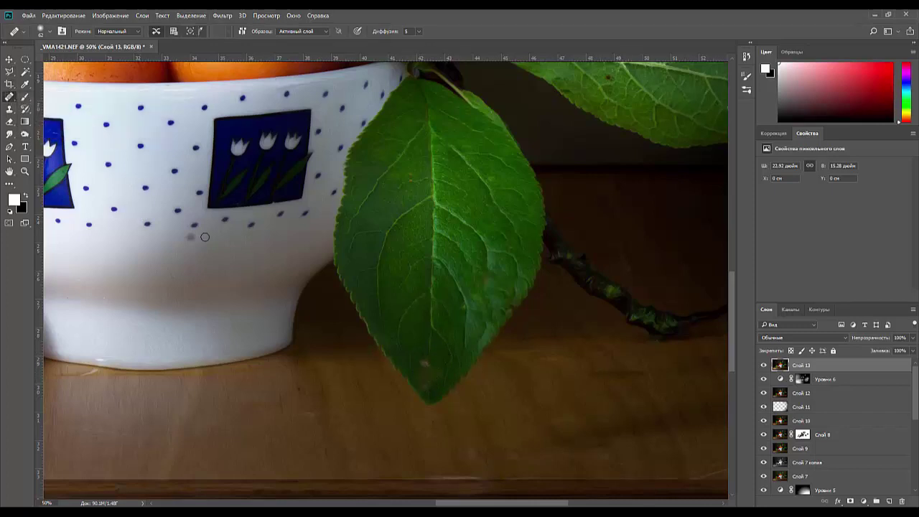
alt+click(423, 367)
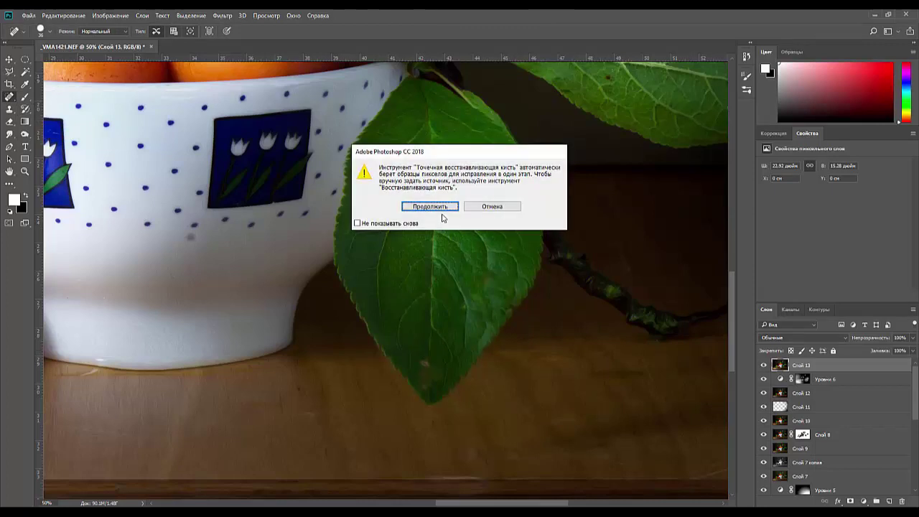
click(430, 208)
mouse_move(421, 364)
mouse_down()
mouse_move(427, 389)
mouse_move(418, 374)
mouse_move(457, 343)
mouse_move(460, 310)
mouse_move(484, 274)
mouse_move(424, 374)
mouse_up()
click(430, 371)
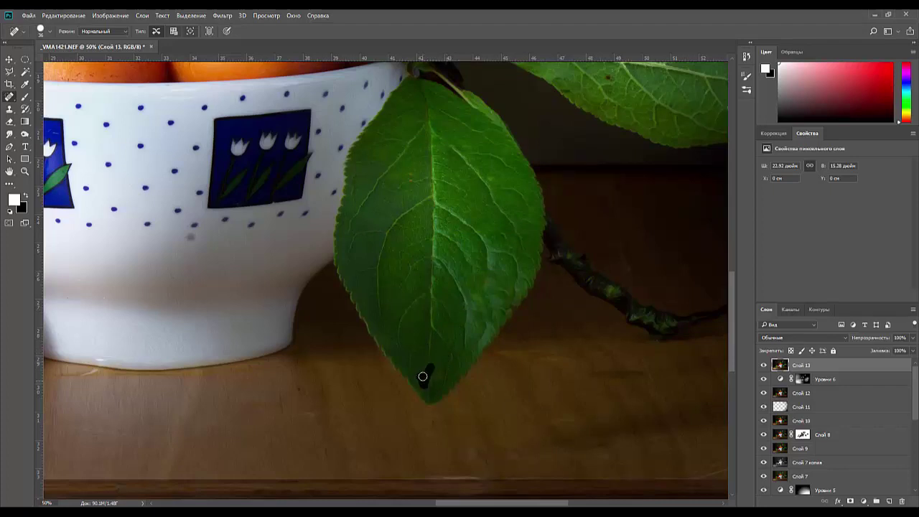
Step: Heal the small brown spots on the right, upright and rear leaves, plus the mark along the top apricot's lower-left edge
mouse_move(677, 115)
mouse_down()
mouse_move(553, 317)
mouse_move(528, 331)
mouse_up()
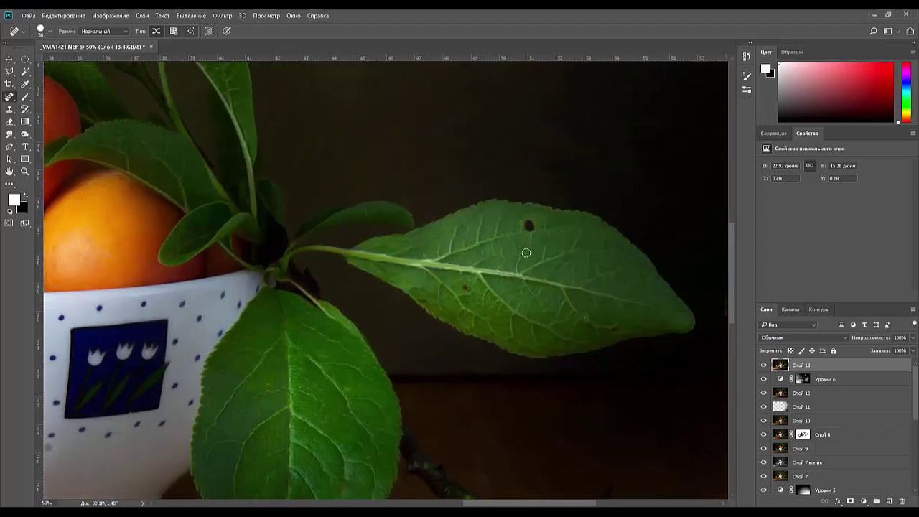
mouse_move(462, 287)
mouse_down()
mouse_move(510, 400)
mouse_move(540, 441)
mouse_move(626, 511)
mouse_up()
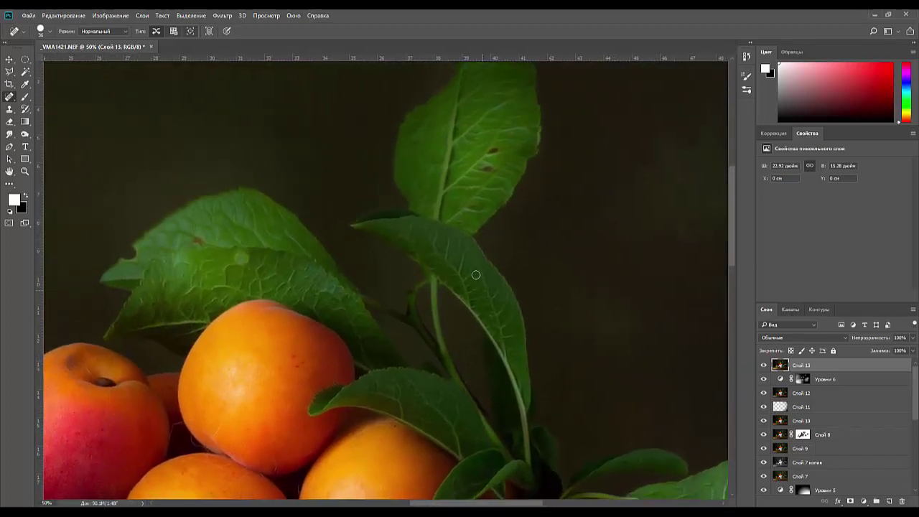
click(490, 169)
drag(490, 154, 506, 151)
click(201, 240)
drag(372, 298, 415, 124)
drag(267, 252, 260, 265)
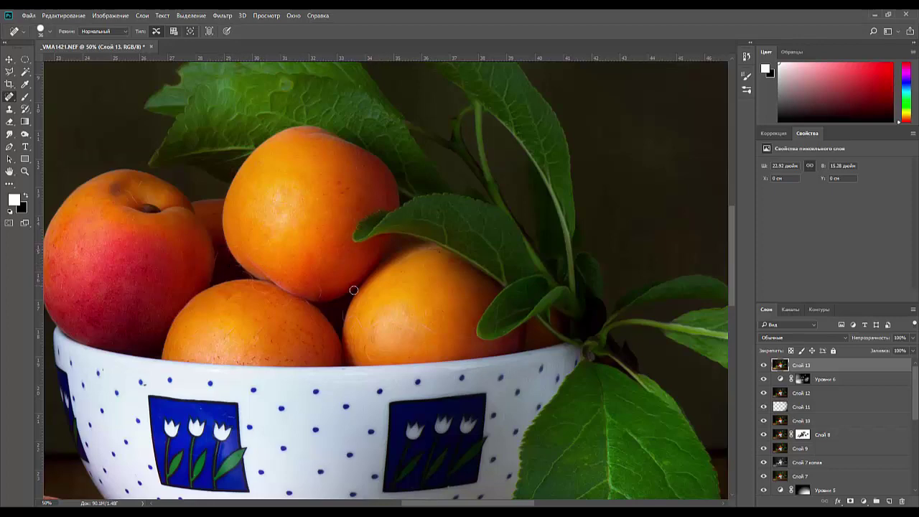
Step: Heal the dark round hole near the upper edge of the leaf extending to the right of the bowl
drag(433, 301, 431, 48)
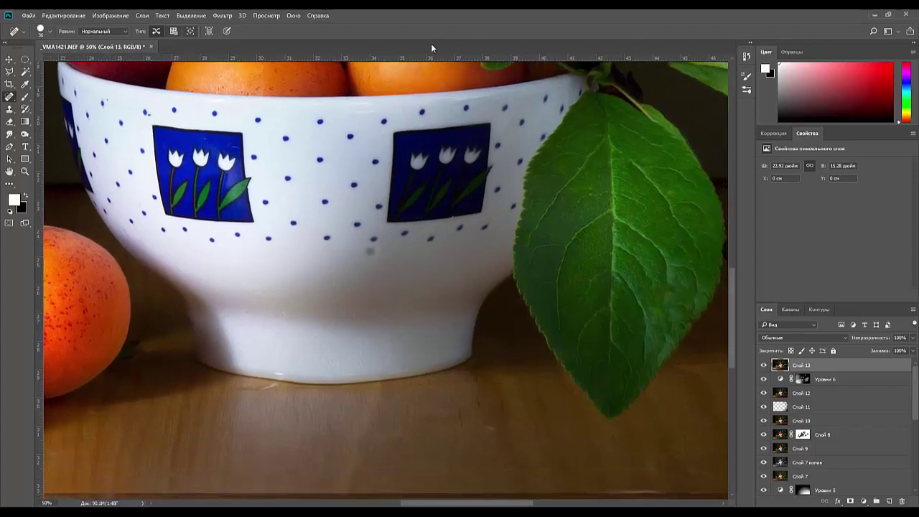
key(ctrl+plus)
key(ctrl+plus)
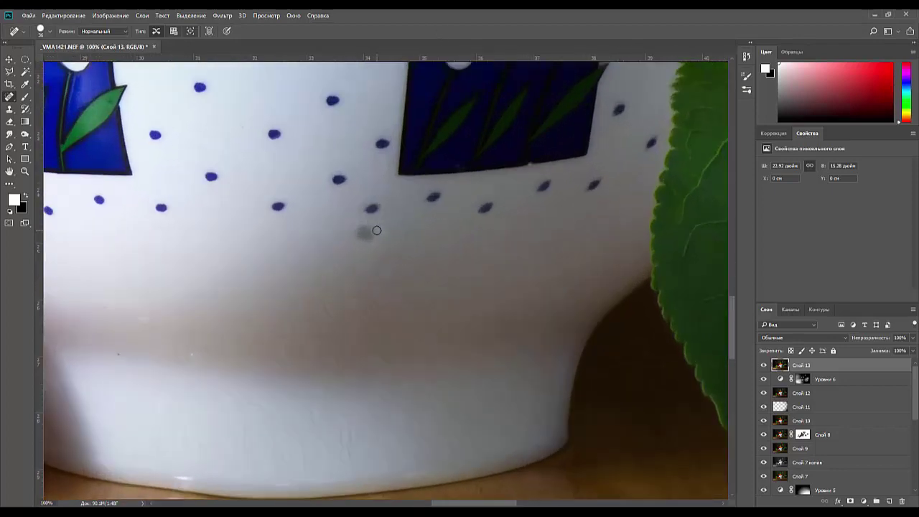
key(ctrl+minus)
key(ctrl+minus)
key(ctrl+minus)
key(ctrl+minus)
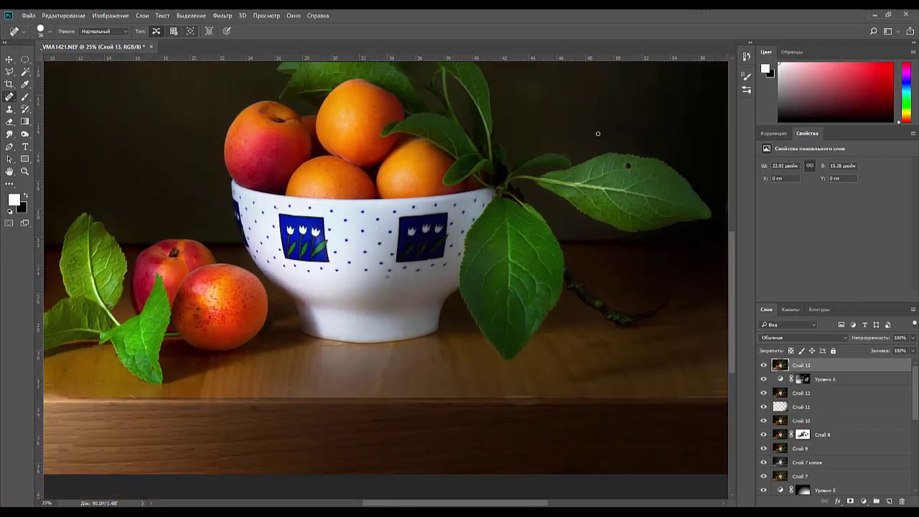
drag(631, 160, 631, 162)
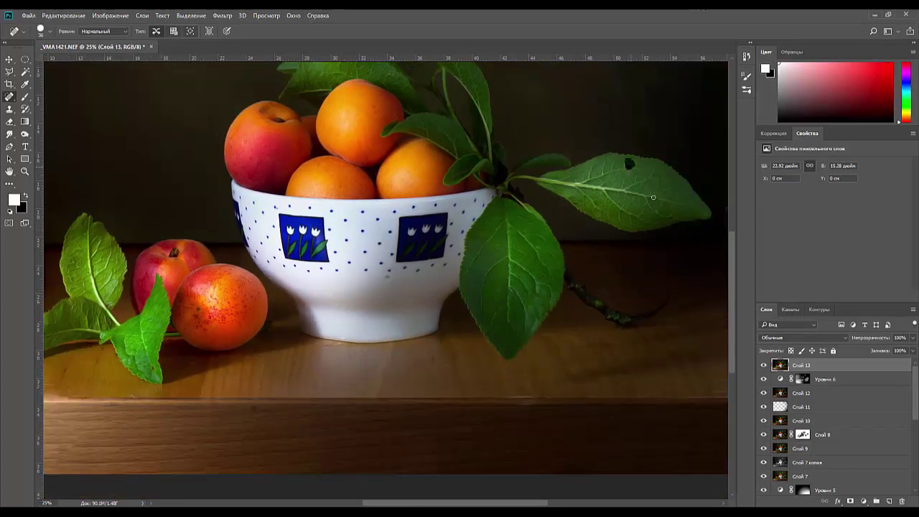
key(ctrl+minus)
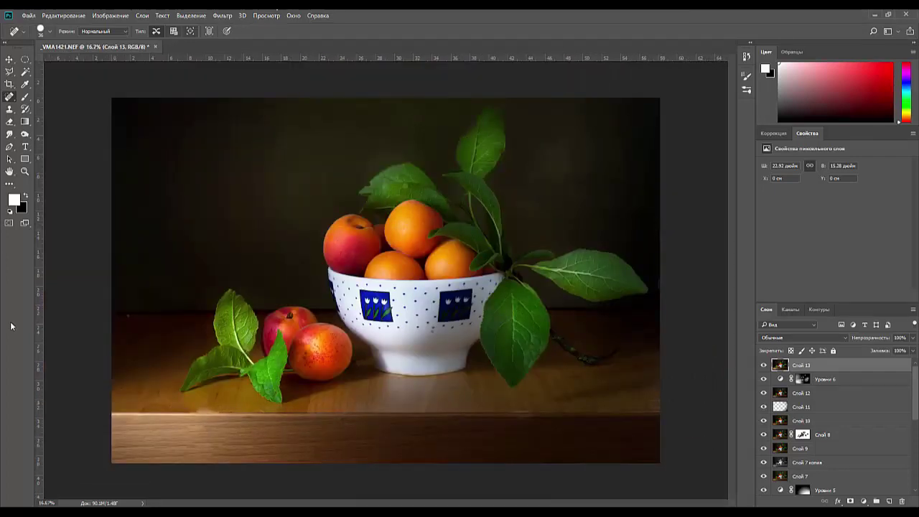
Step: Heal the fine scratches on the tabletop in front of and left of the lying leaves
alt+click(143, 323)
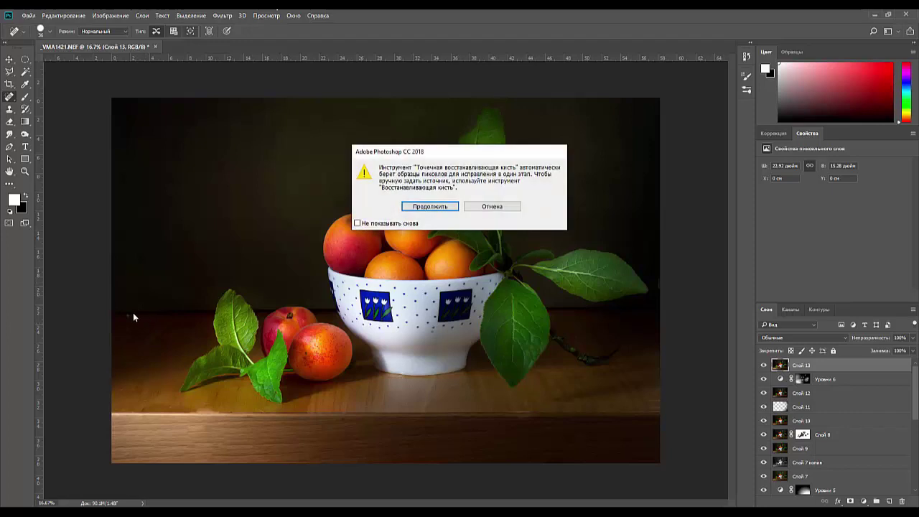
click(429, 206)
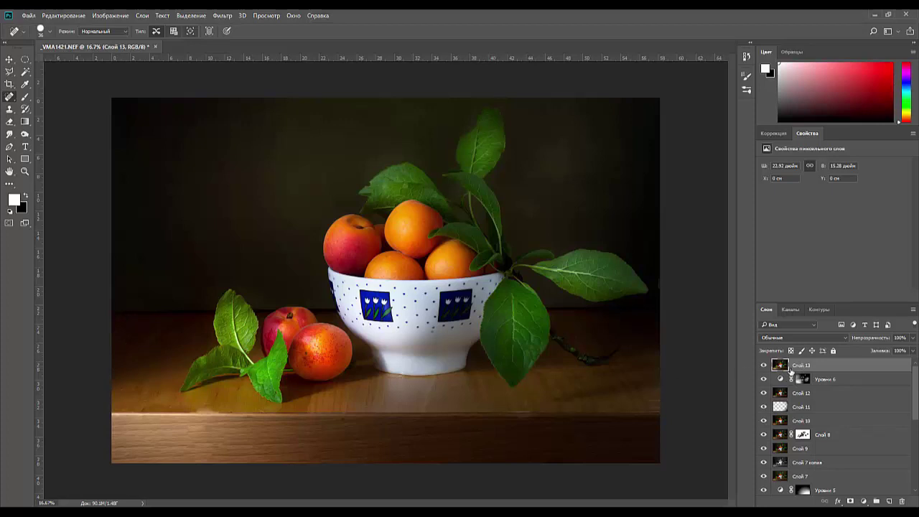
key(ctrl+plus)
key(ctrl+plus)
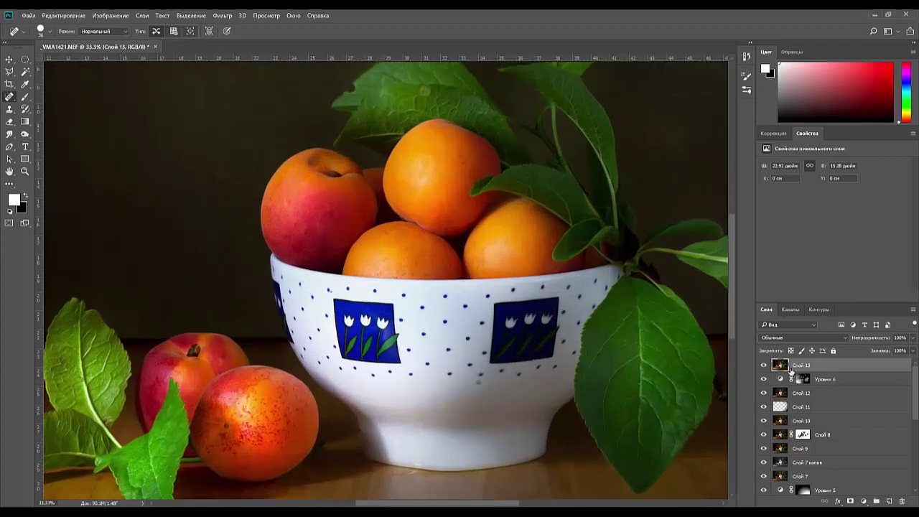
drag(501, 334, 863, 45)
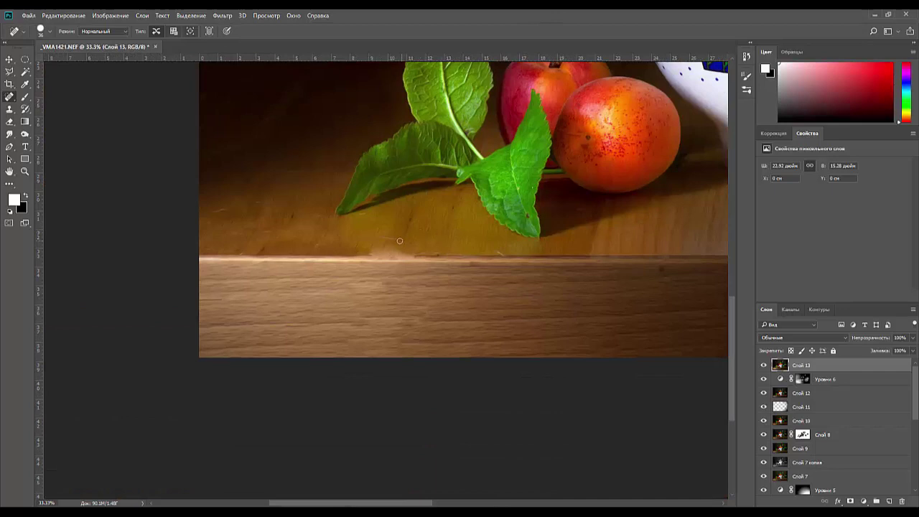
mouse_move(399, 240)
mouse_down()
mouse_move(374, 238)
mouse_move(402, 236)
mouse_move(355, 219)
mouse_move(433, 244)
mouse_up()
mouse_move(407, 239)
mouse_down()
mouse_move(376, 236)
mouse_move(392, 237)
mouse_up()
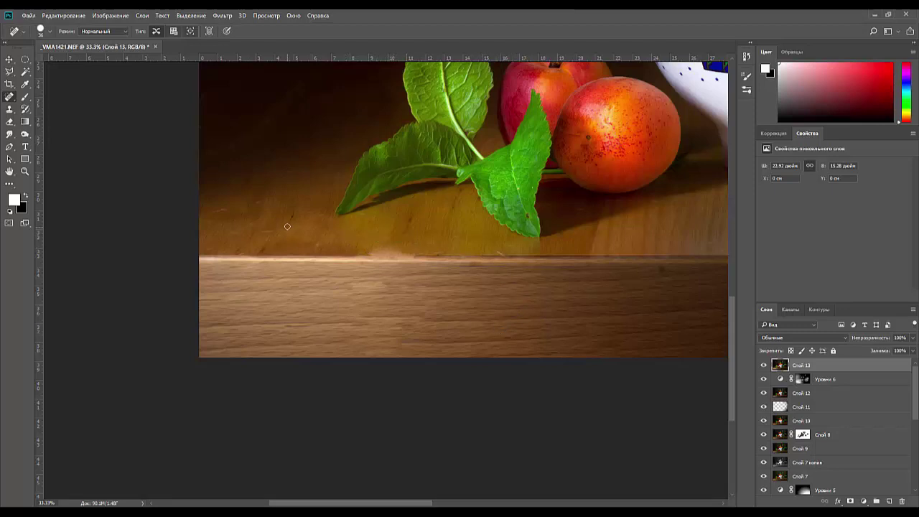
drag(307, 213, 285, 208)
drag(214, 211, 298, 237)
key(ctrl+minus)
key(ctrl+minus)
key(ctrl+minus)
key(ctrl+minus)
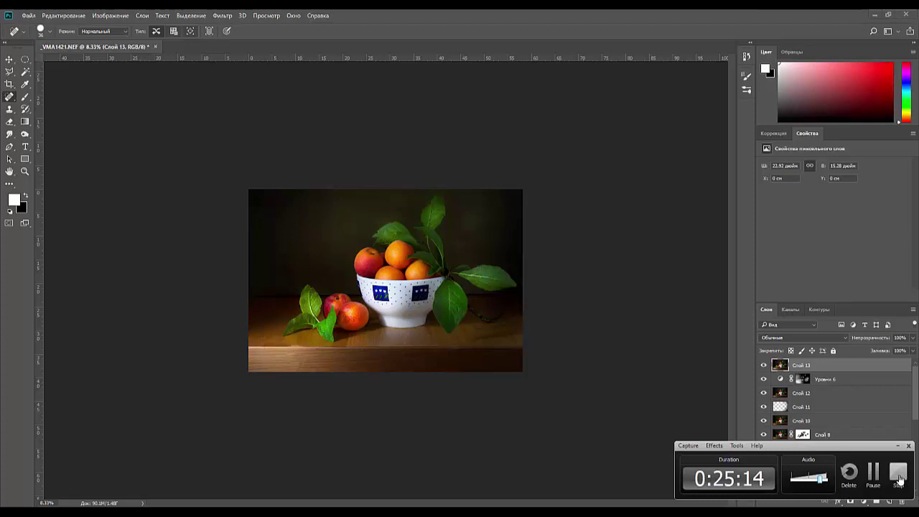
click(898, 477)
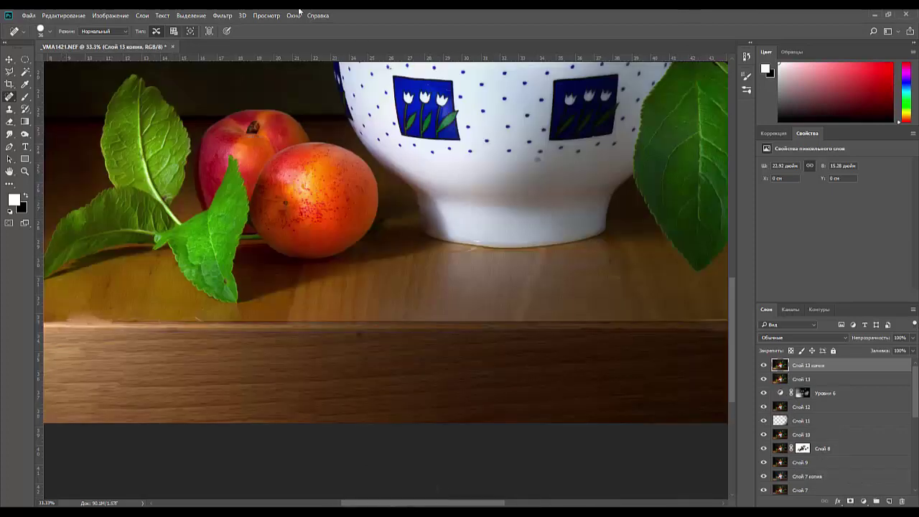
Step: Apply the Diffuse filter in Anisotropic mode to the layer Слой 13 копия
click(223, 15)
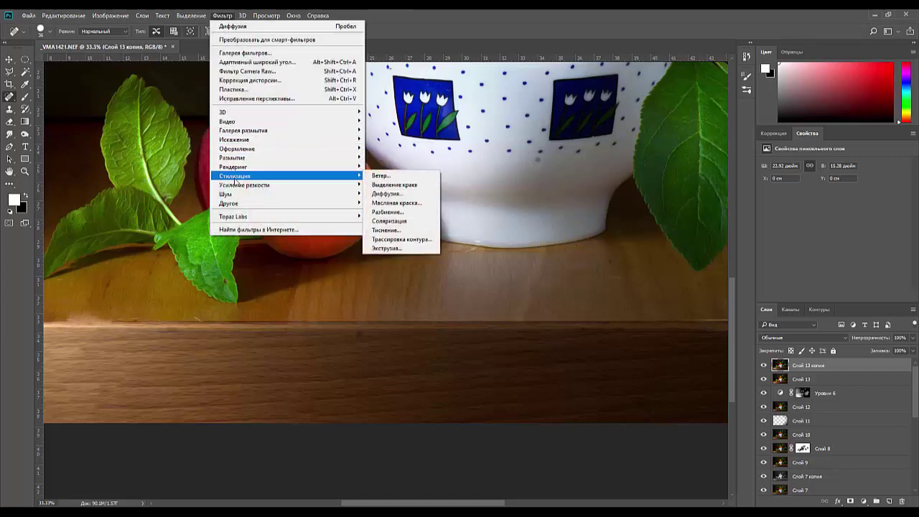
mouse_move(236, 177)
click(382, 195)
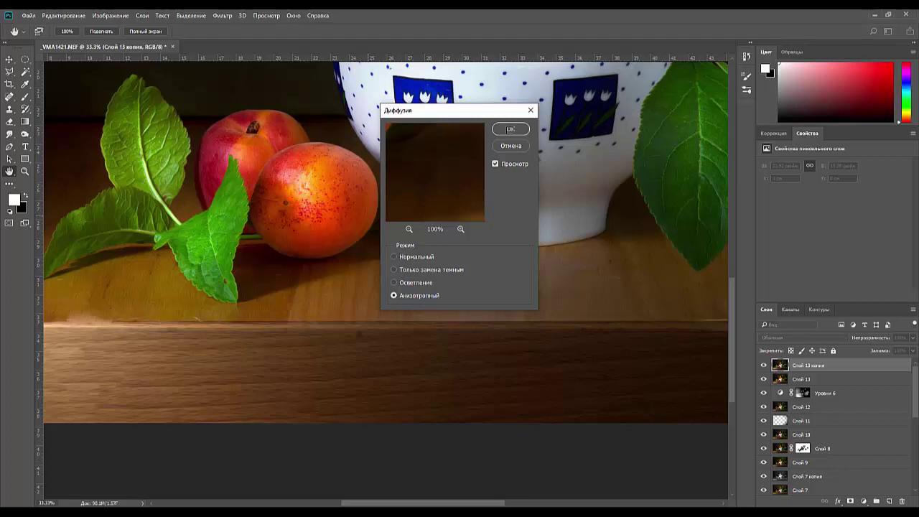
click(510, 130)
key(j)
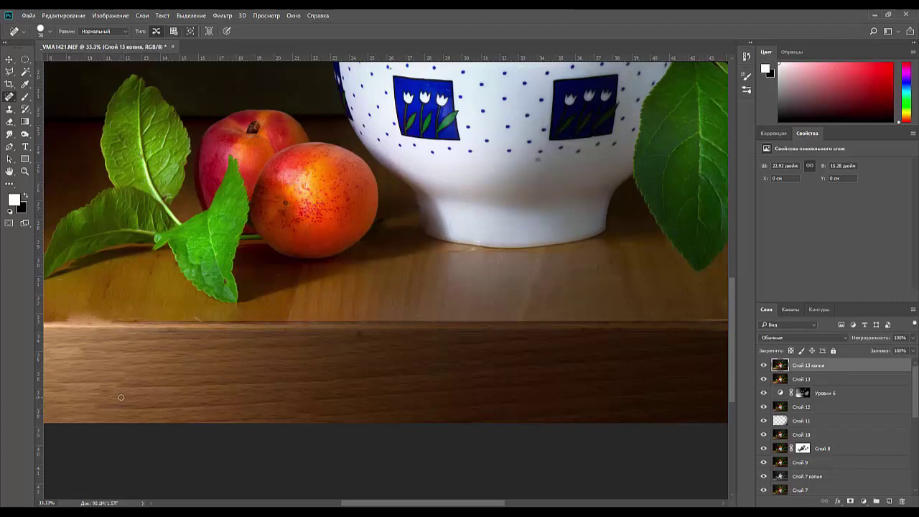
Step: Apply the Oil Paint filter to the layer copy with stylization 7.6, cleanliness 8.6, scale 6.4 and bristle detail 4.7
click(222, 15)
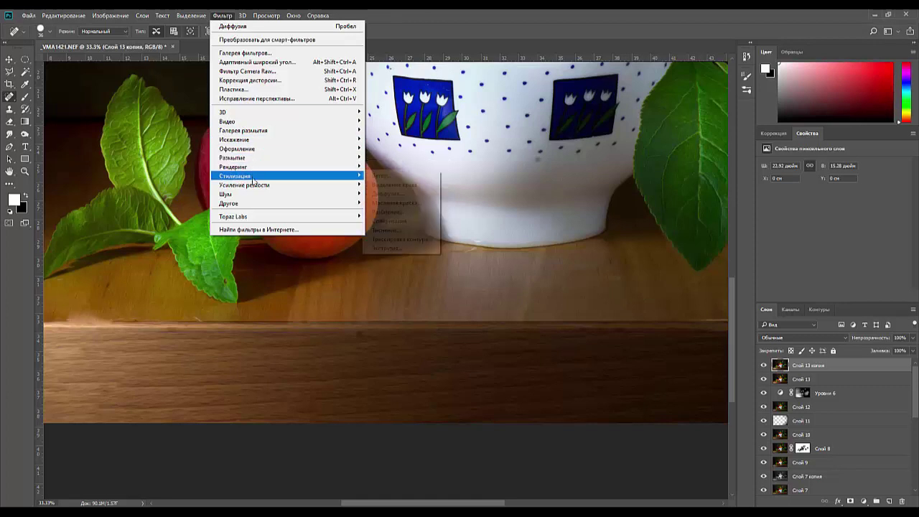
mouse_move(253, 179)
click(399, 203)
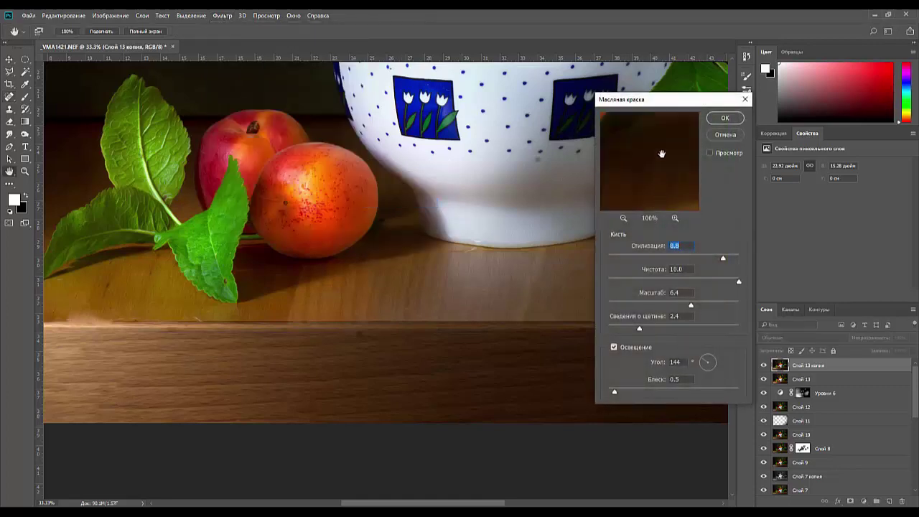
mouse_move(649, 155)
mouse_down()
mouse_move(657, 76)
mouse_move(647, 117)
mouse_up()
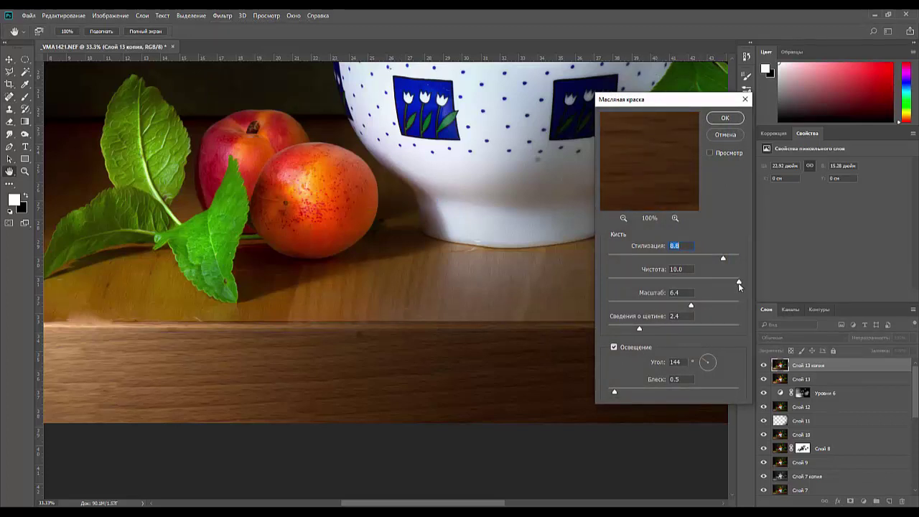
drag(713, 283, 707, 260)
drag(644, 328, 669, 332)
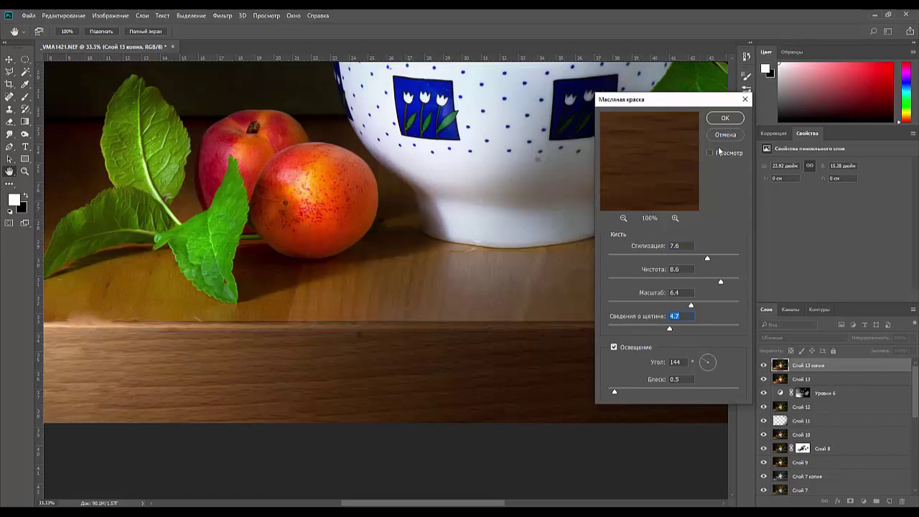
click(724, 119)
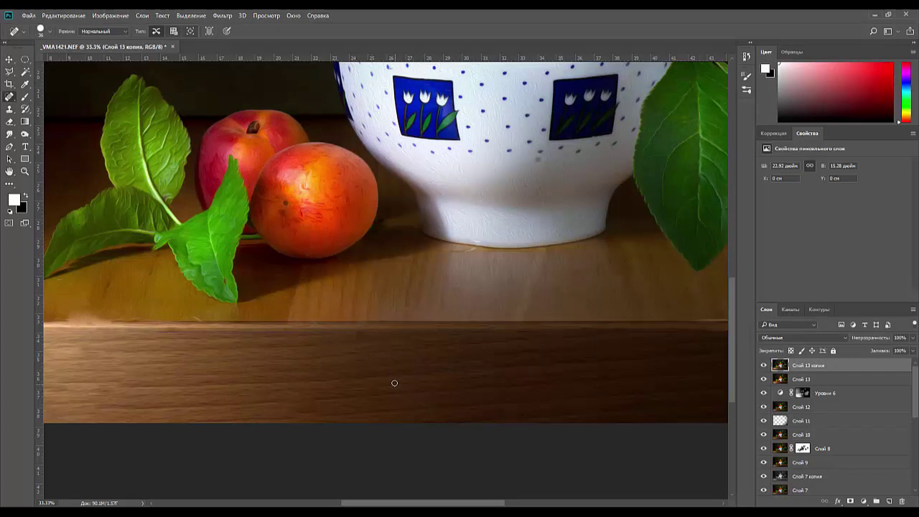
Step: Apply the Oil Paint filter two more times to the layer copy with the same settings and check the brush texture
key(ctrl+minus)
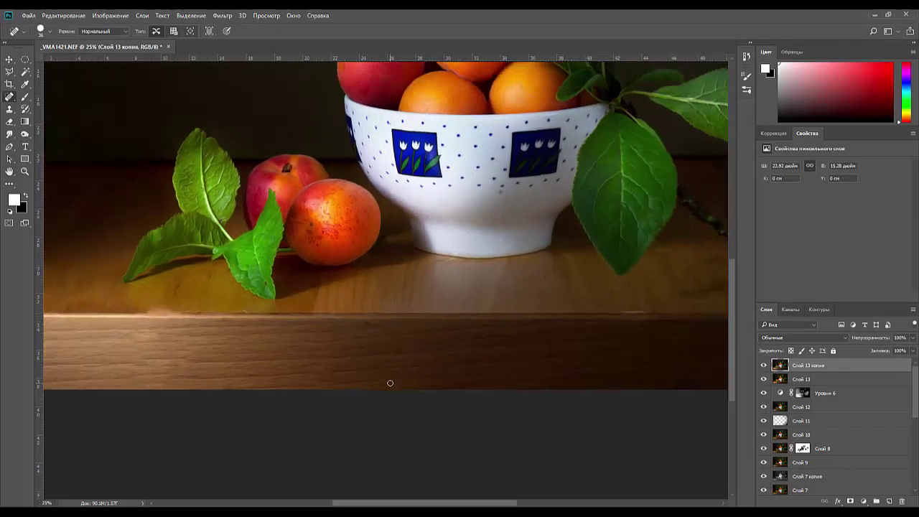
key(ctrl+minus)
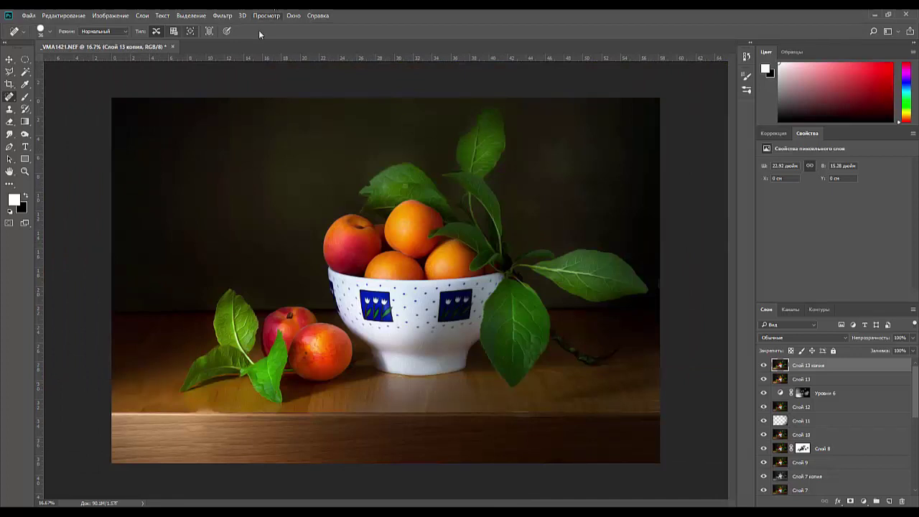
click(223, 15)
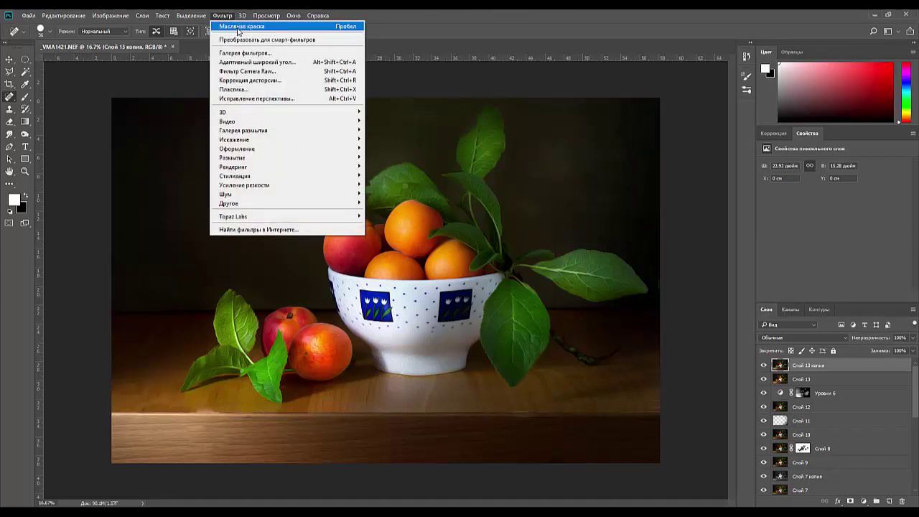
click(237, 29)
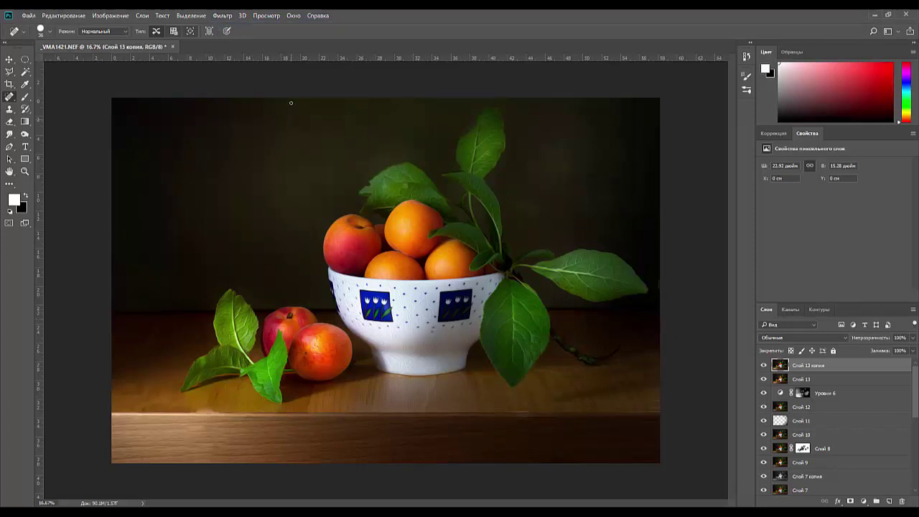
click(225, 16)
click(239, 26)
key(ctrl+plus)
key(ctrl+plus)
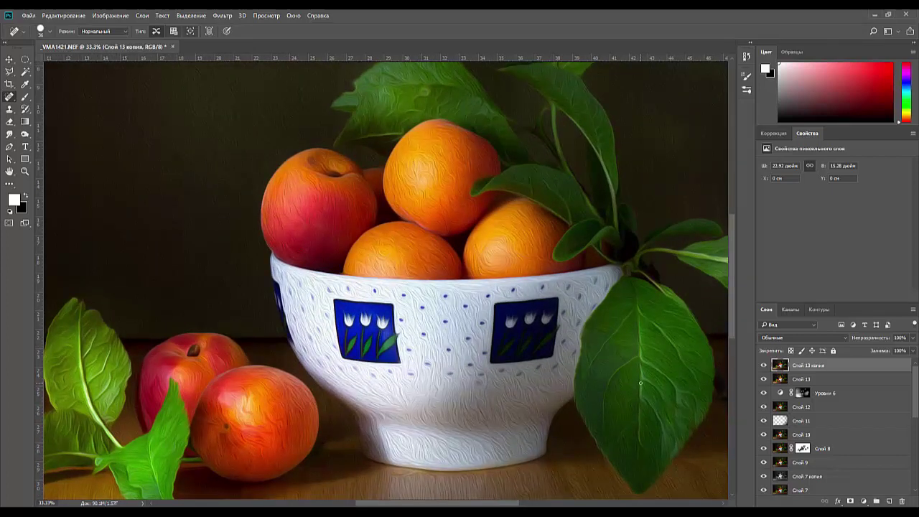
key(ctrl+minus)
key(ctrl+minus)
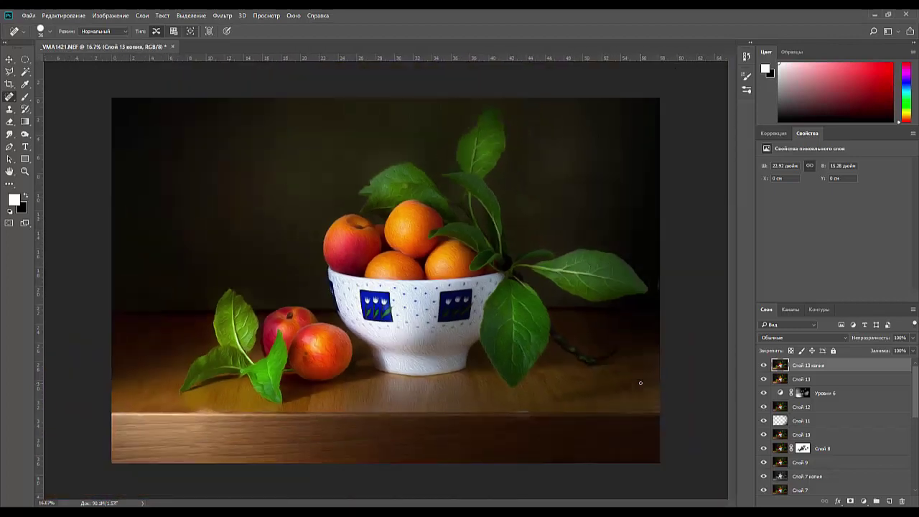
Step: Add a black mask to the layer Слой 13 копия to hide its oil-paint effect
key(ctrl+plus)
key(ctrl+minus)
alt+click(850, 501)
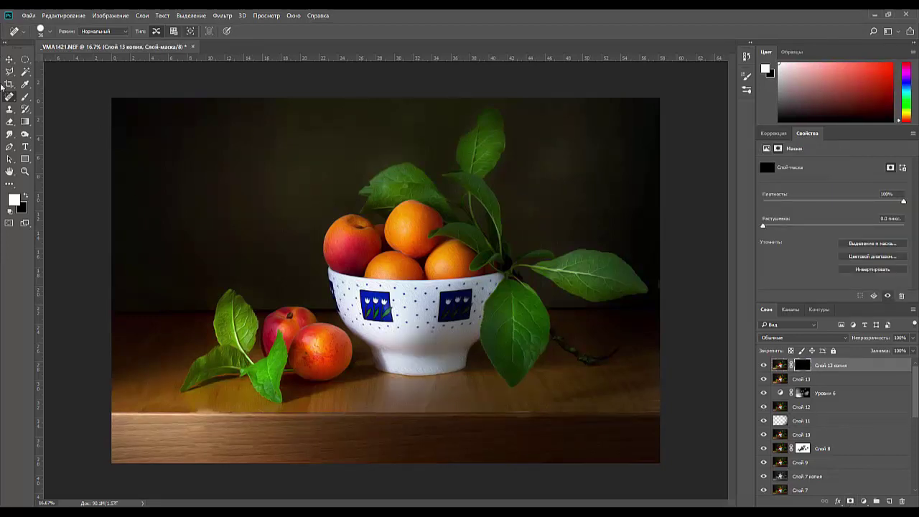
click(25, 98)
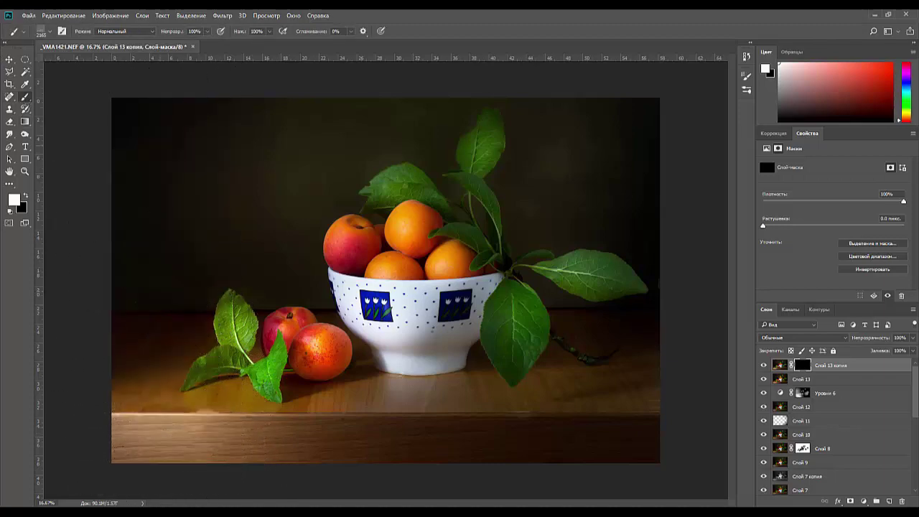
click(54, 34)
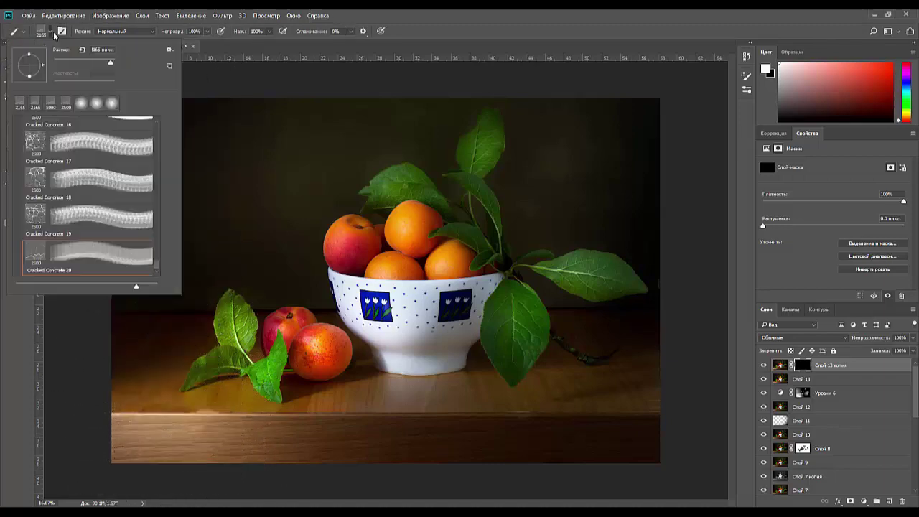
click(96, 106)
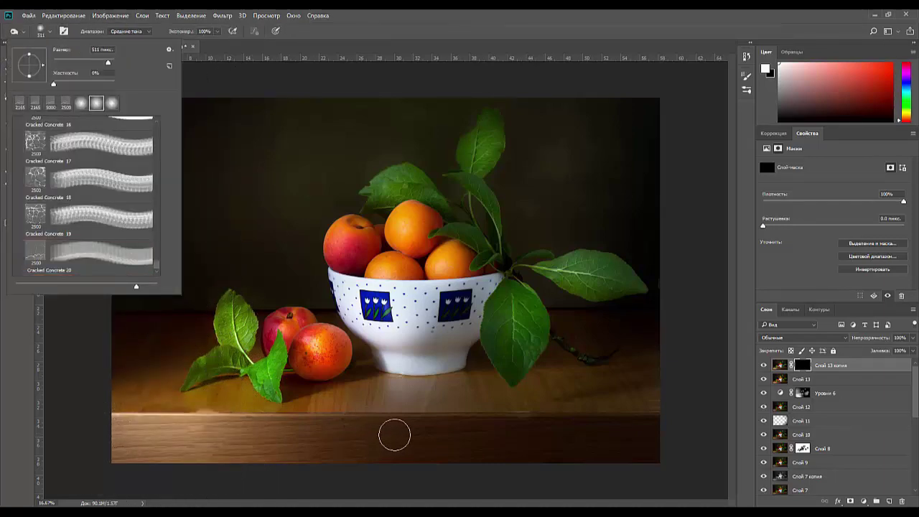
click(395, 435)
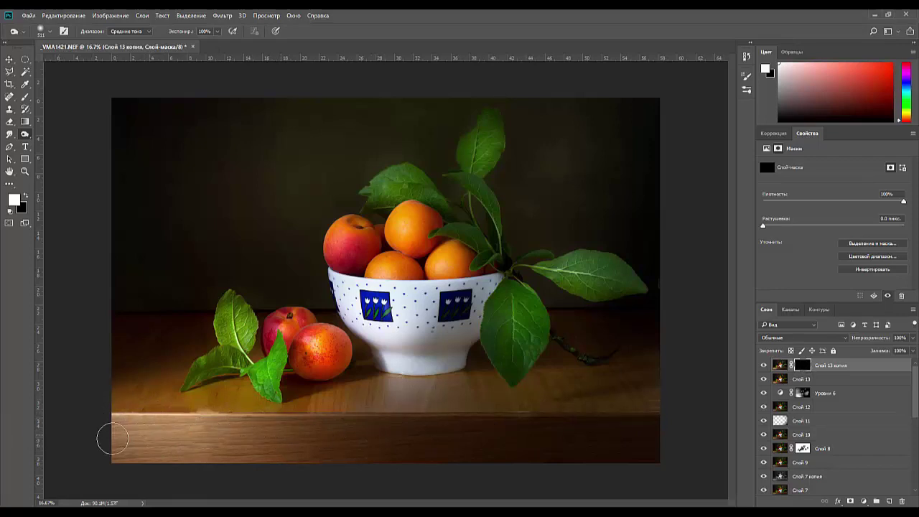
Step: Paint white on the mask with a soft round 2165 px brush to reveal the oil effect along the table's front
click(25, 96)
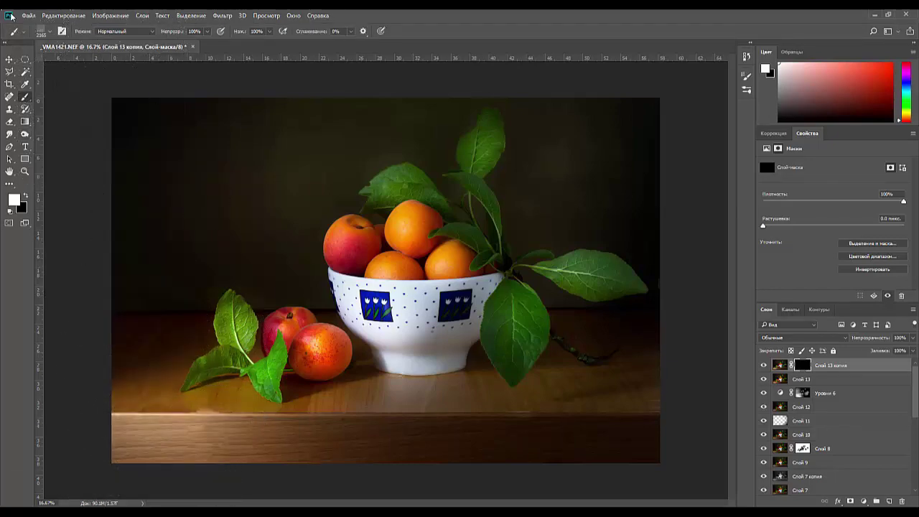
click(56, 34)
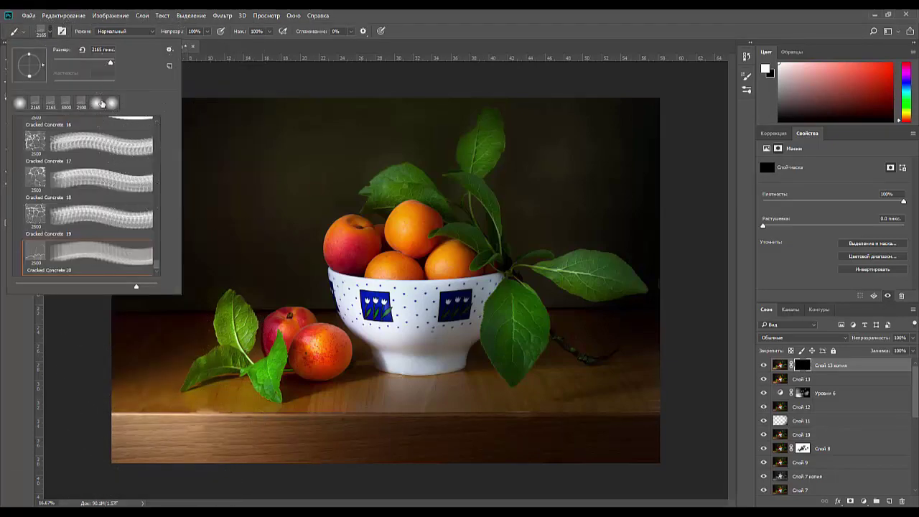
click(99, 103)
mouse_move(155, 451)
mouse_down()
mouse_move(151, 458)
mouse_move(84, 382)
mouse_up()
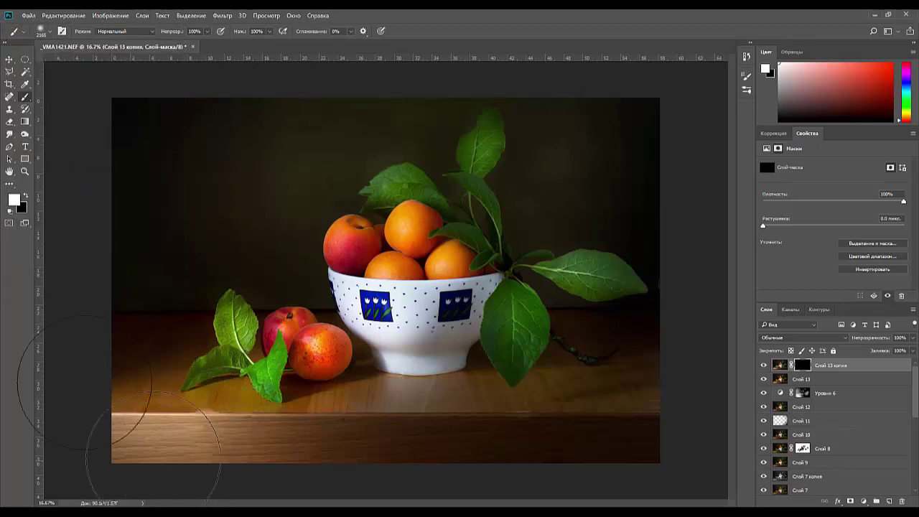
drag(244, 445, 233, 453)
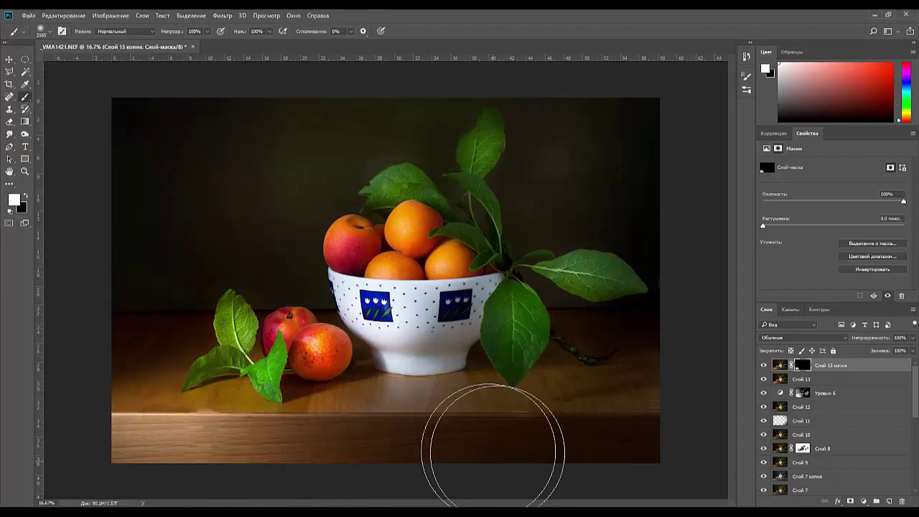
mouse_move(639, 404)
mouse_down()
mouse_move(614, 378)
mouse_move(635, 445)
mouse_up()
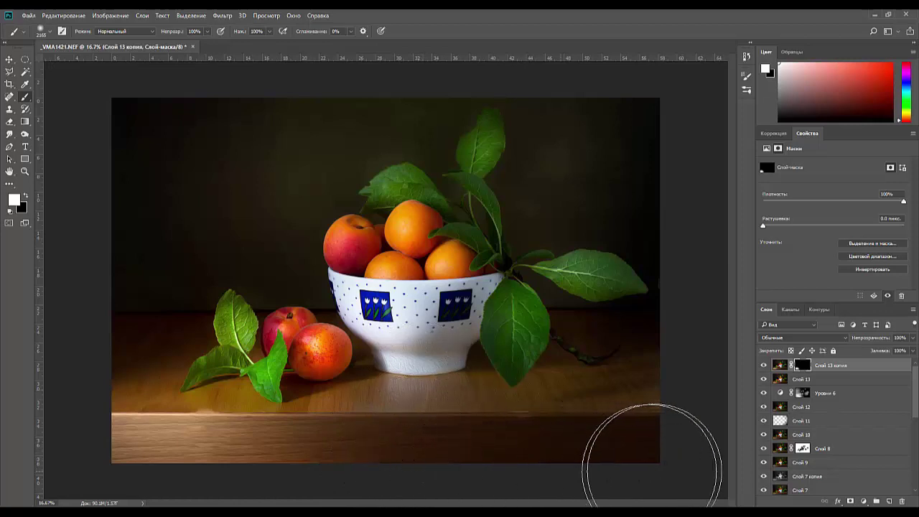
Step: Paint black on the mask over the bowl to remove the oil texture from it
key(ctrl+plus)
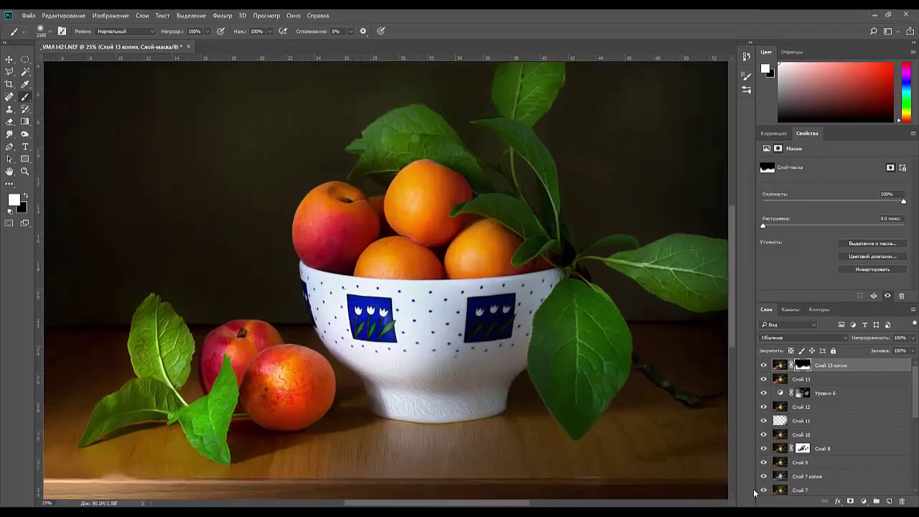
key(ctrl+plus)
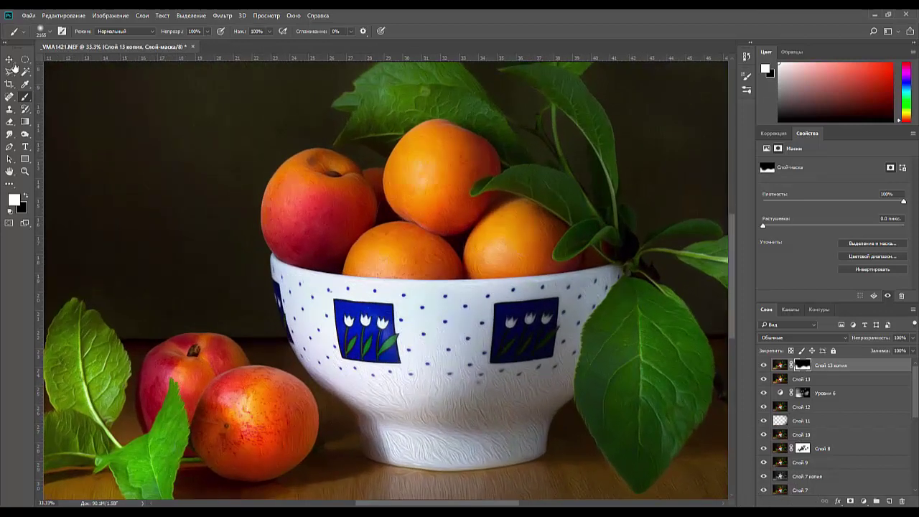
click(25, 195)
mouse_move(402, 388)
mouse_down()
mouse_move(436, 373)
mouse_move(439, 414)
mouse_move(507, 417)
mouse_move(493, 403)
mouse_move(235, 360)
mouse_move(305, 349)
mouse_up()
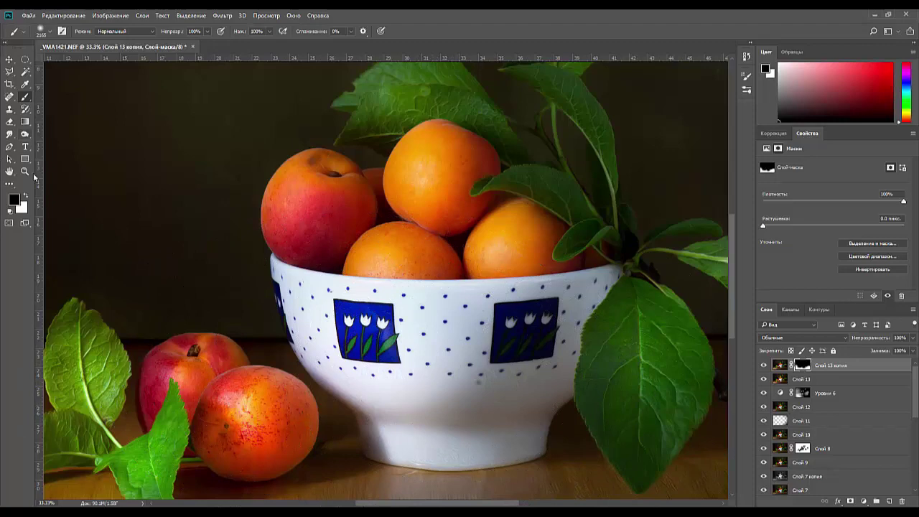
Step: Set the brush size to 417 px and paint white on the mask over the bowl and its apricots
click(29, 200)
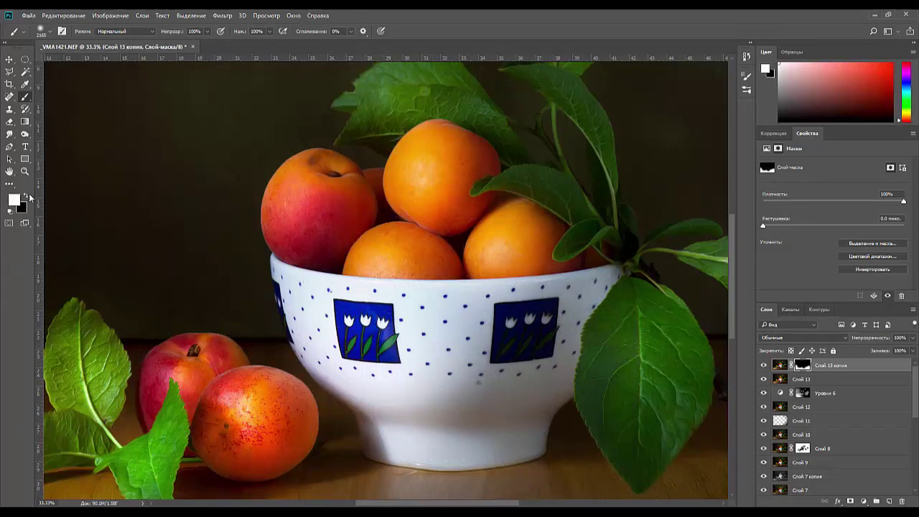
right_click(486, 251)
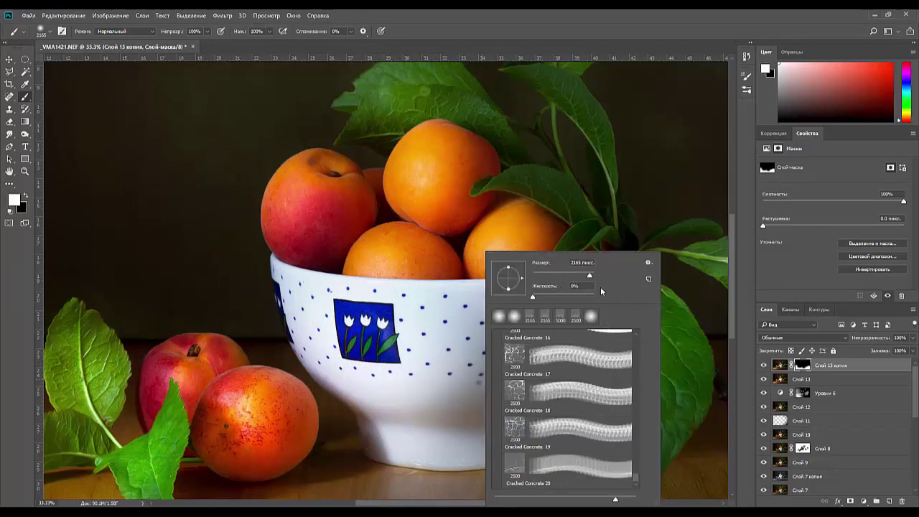
drag(587, 279, 570, 279)
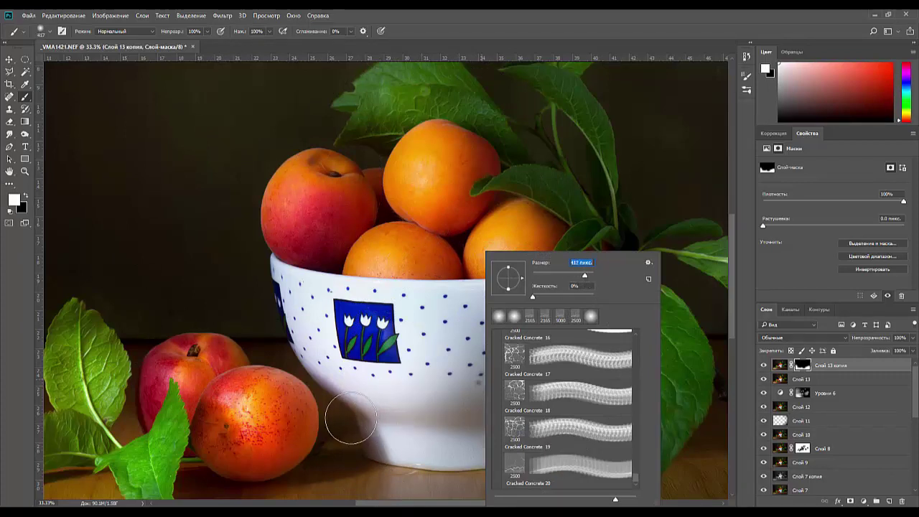
mouse_move(351, 417)
mouse_down()
mouse_move(517, 428)
mouse_move(538, 371)
mouse_move(369, 326)
mouse_move(356, 248)
mouse_move(453, 188)
mouse_move(510, 246)
mouse_move(307, 194)
mouse_move(301, 234)
mouse_move(411, 262)
mouse_move(474, 262)
mouse_move(523, 293)
mouse_move(525, 244)
mouse_up()
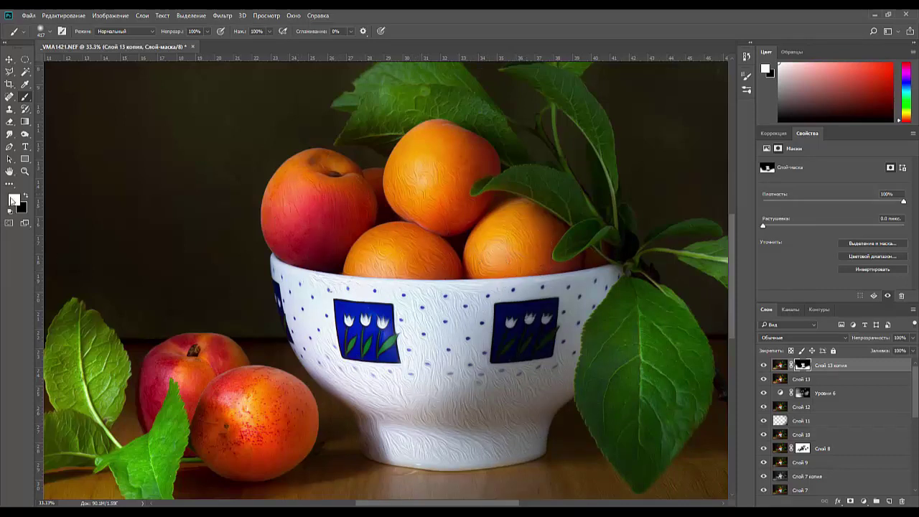
Step: Mask the oil texture off the bowl, and strengthen it on the upper apricot with white at 93% brush opacity
click(26, 197)
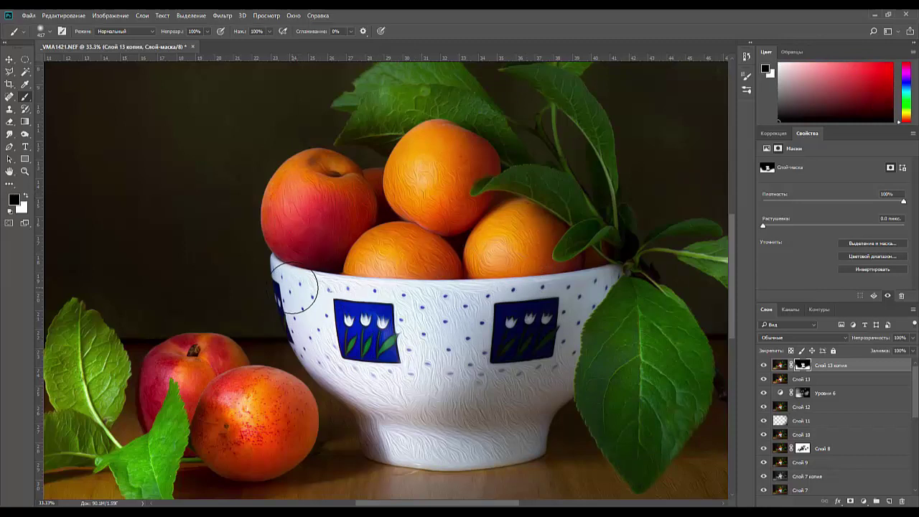
mouse_move(562, 310)
mouse_down()
mouse_move(351, 360)
mouse_move(409, 382)
mouse_move(546, 388)
mouse_move(546, 405)
mouse_move(412, 444)
mouse_move(471, 441)
mouse_move(331, 413)
mouse_up()
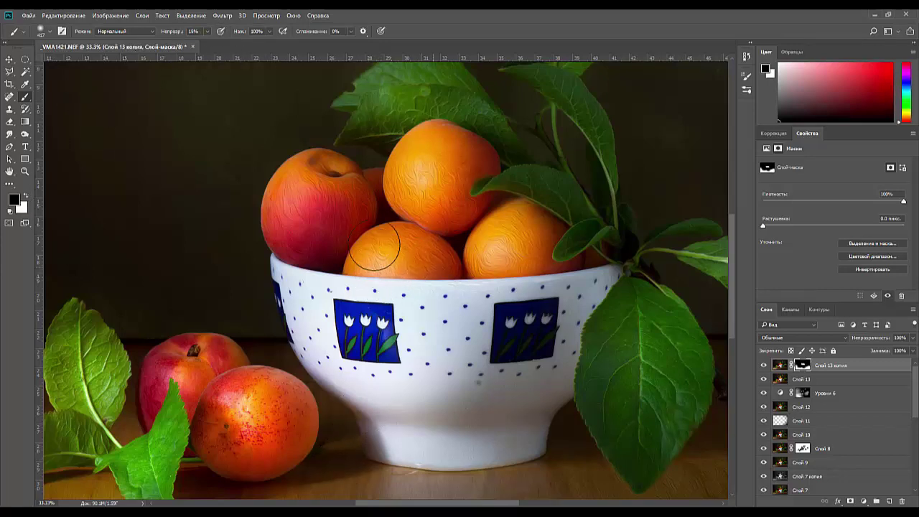
click(26, 196)
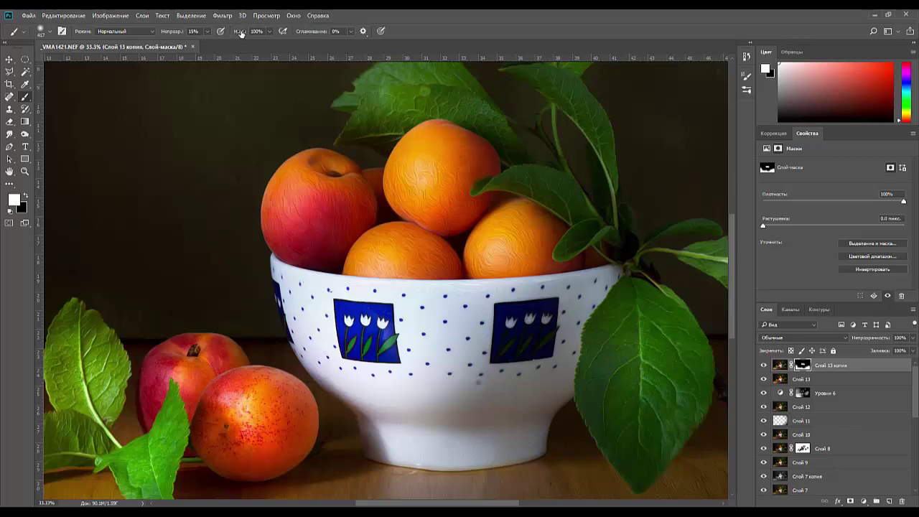
drag(207, 45, 215, 45)
mouse_move(421, 165)
mouse_down()
mouse_move(432, 180)
mouse_move(412, 228)
mouse_up()
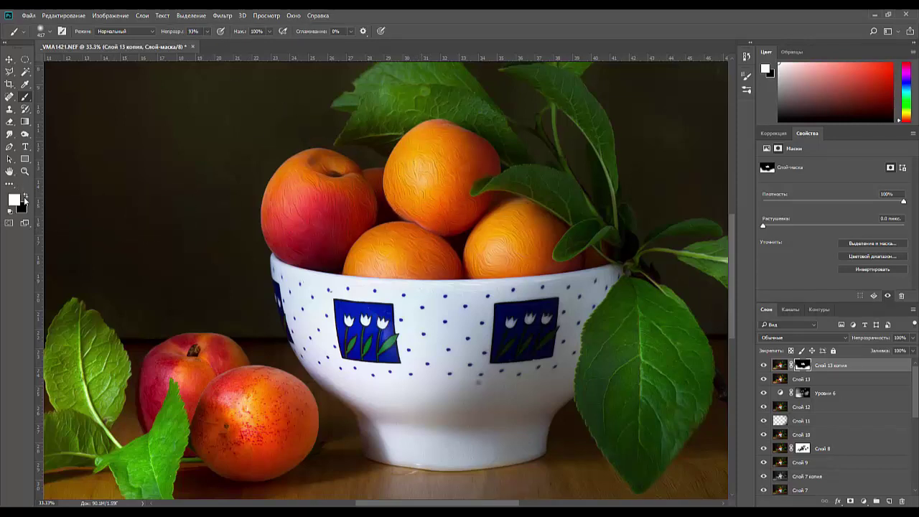
Step: Paint black on the mask over the apricots in the bowl to remove their oil texture
click(26, 196)
mouse_move(435, 190)
mouse_down()
mouse_move(467, 244)
mouse_move(477, 188)
mouse_up()
mouse_move(312, 215)
mouse_down()
mouse_move(301, 179)
mouse_move(327, 198)
mouse_up()
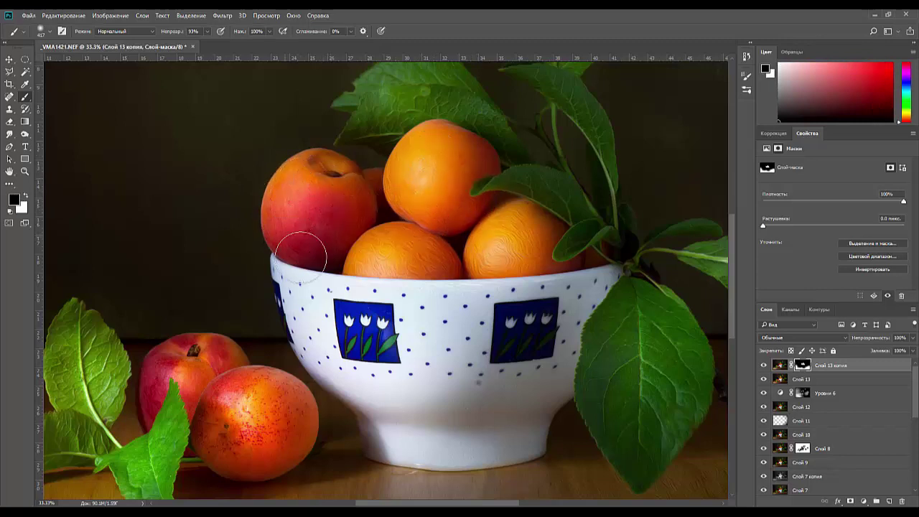
drag(516, 267, 493, 221)
Step: Reveal the oil texture on the tabletop around the bowl and mask it off the bowl's foot
click(24, 198)
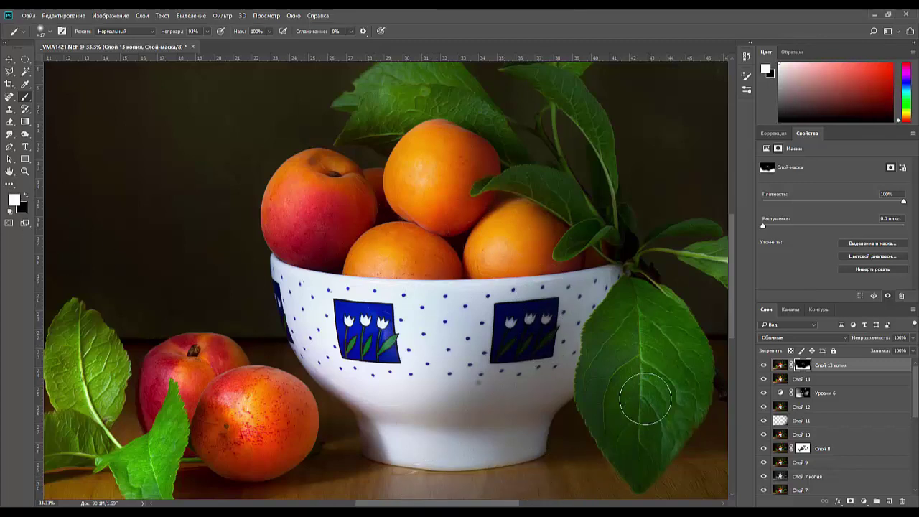
drag(454, 503, 443, 502)
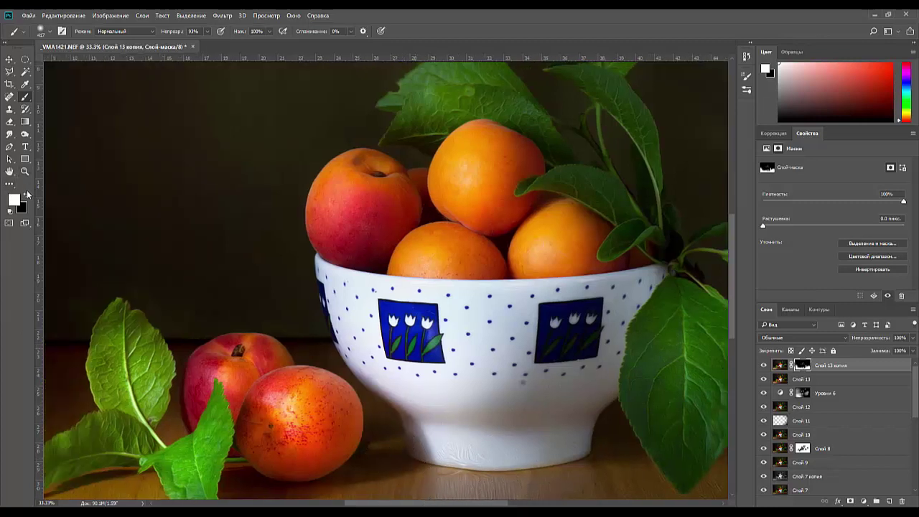
click(26, 197)
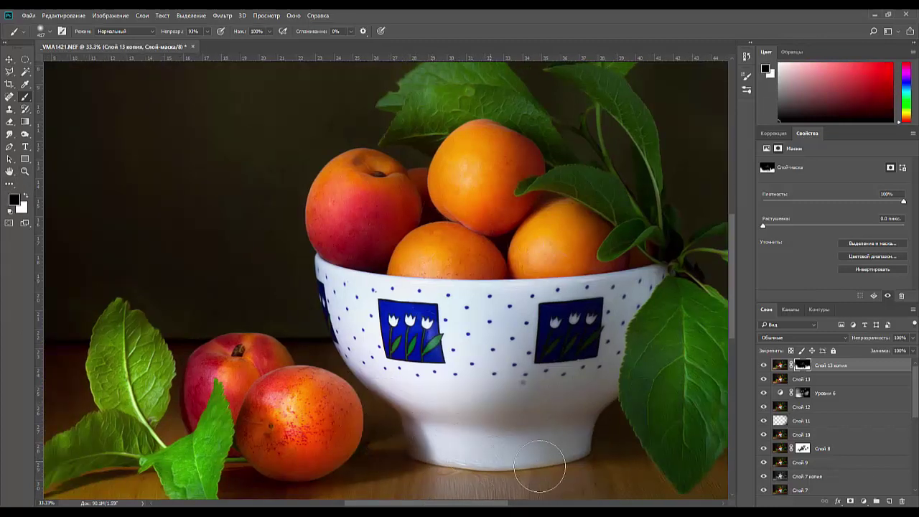
key(ctrl+minus)
key(ctrl+minus)
key(ctrl+minus)
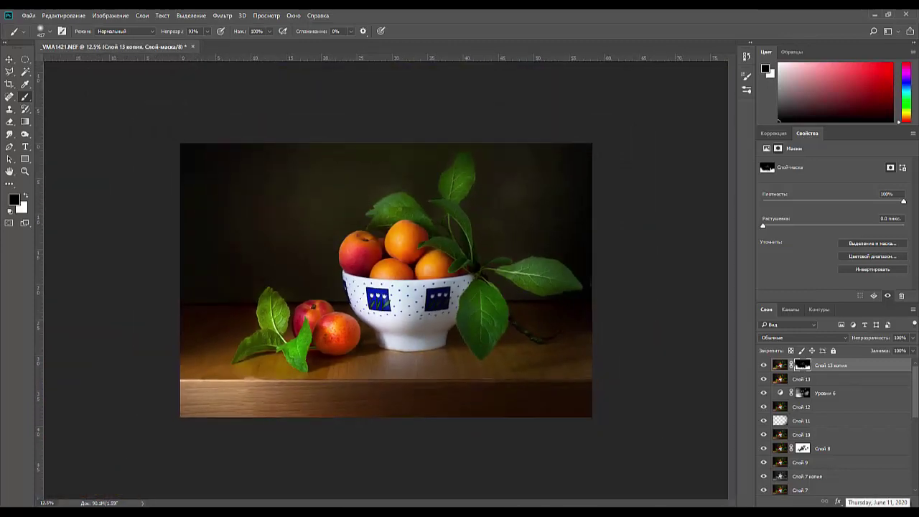
Step: Stamp all visible layers into a new layer above Слой 13 копия and check the whole picture
click(831, 366)
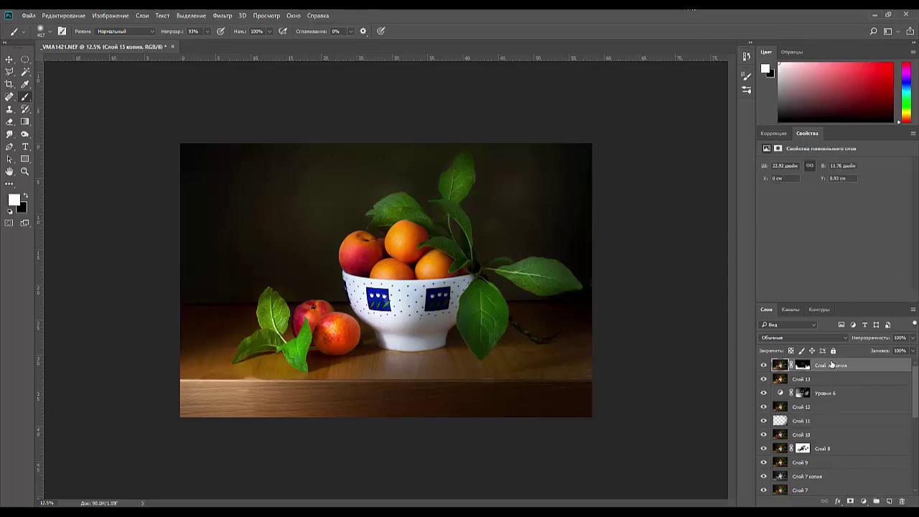
key(ctrl+alt+shift+e)
key(ctrl+minus)
key(ctrl+minus)
key(ctrl+minus)
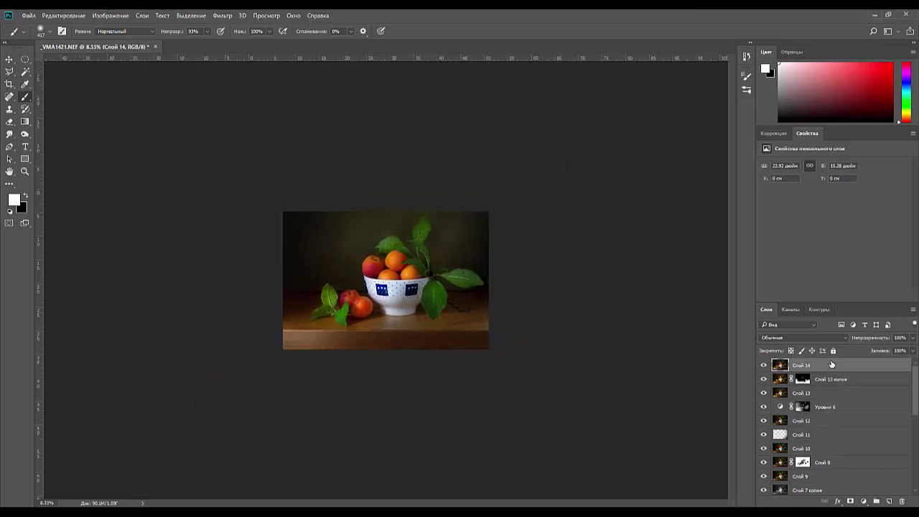
key(ctrl+plus)
key(ctrl+plus)
key(ctrl+plus)
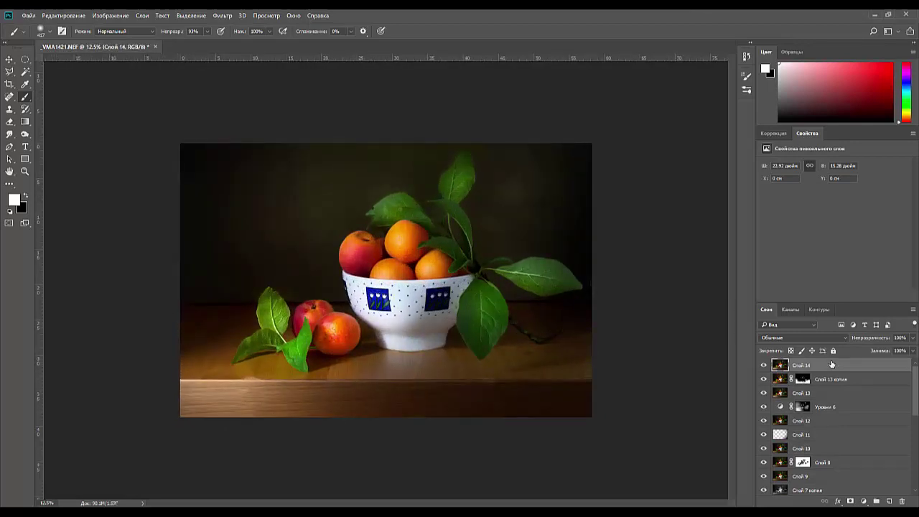
Step: Compare the original layer Слой 0 with the finished image by toggling the visibility of all other layers
drag(915, 397, 911, 475)
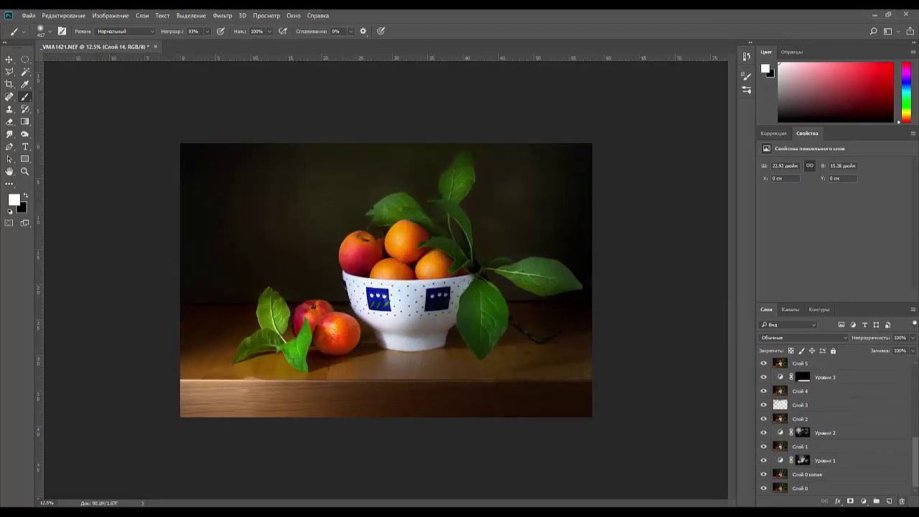
alt+click(763, 489)
alt+click(763, 489)
alt+click(763, 489)
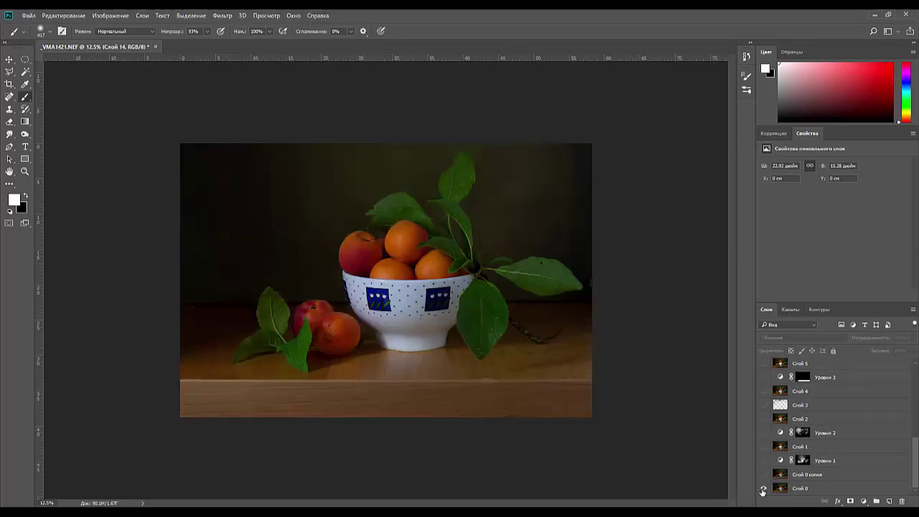
alt+click(763, 489)
alt+click(763, 488)
alt+click(762, 489)
alt+click(763, 489)
Step: Show the unretouched base image alone, and turn on the top layer Слой 14 to compare the result
click(762, 475)
alt+click(765, 461)
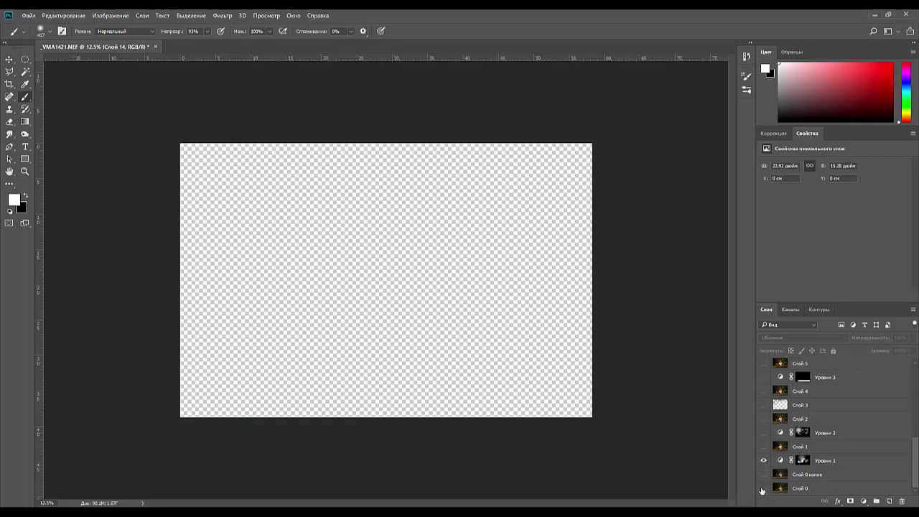
click(762, 474)
scroll(768, 443, up, 3)
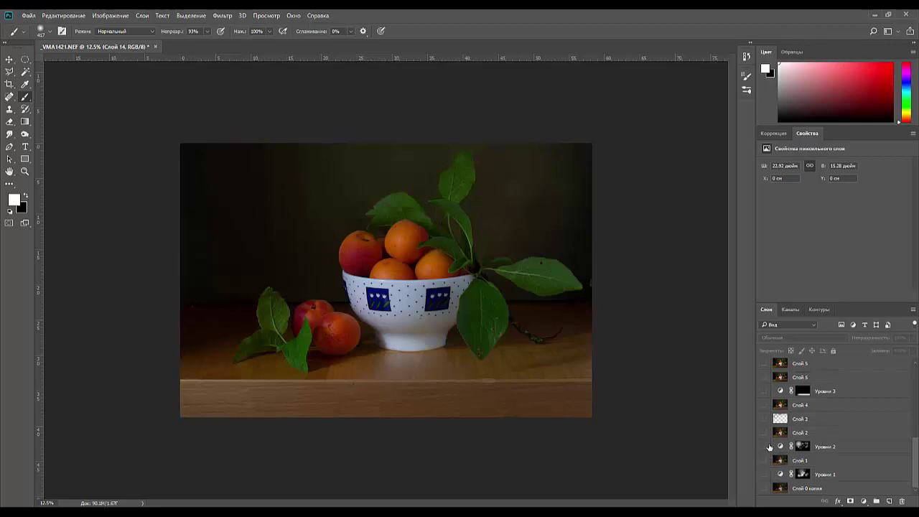
scroll(768, 444, up, 3)
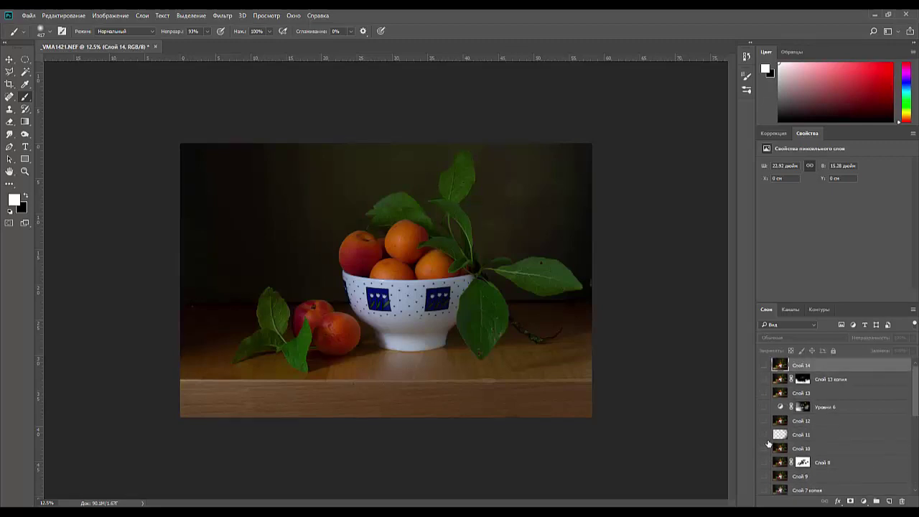
click(764, 366)
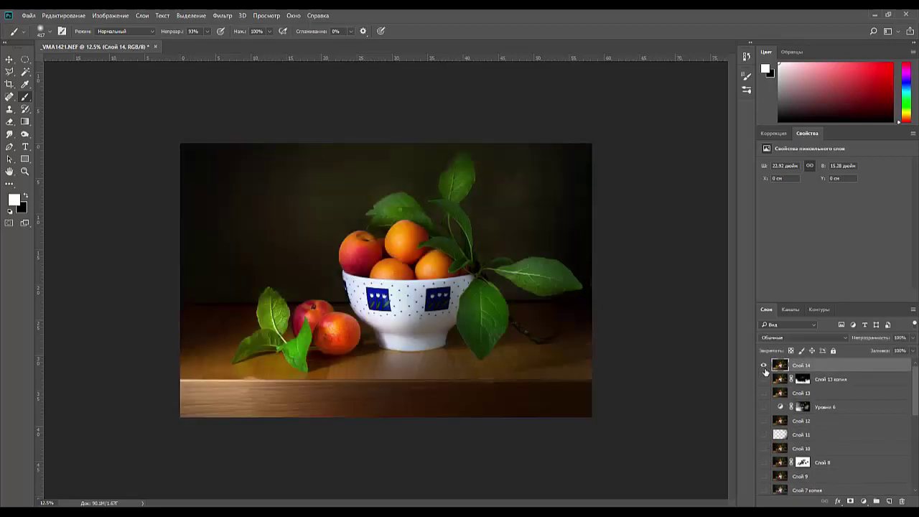
Step: Duplicate Слой 14 and add a Levels adjustment above the copy with the midtones set to 1.20
drag(830, 370, 890, 500)
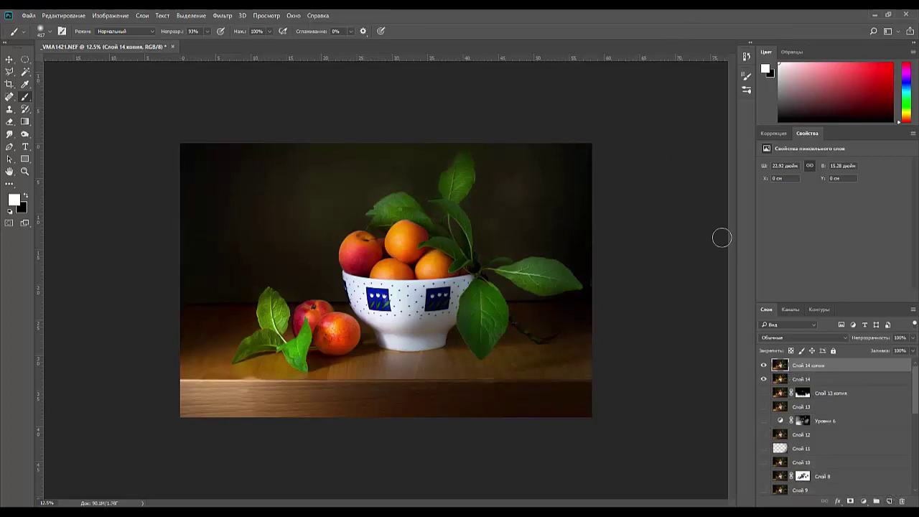
click(774, 134)
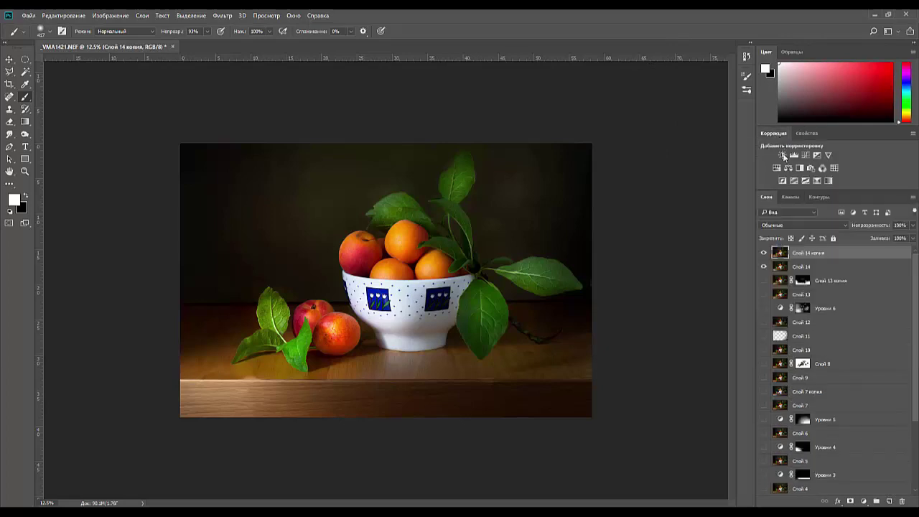
click(793, 153)
key(x)
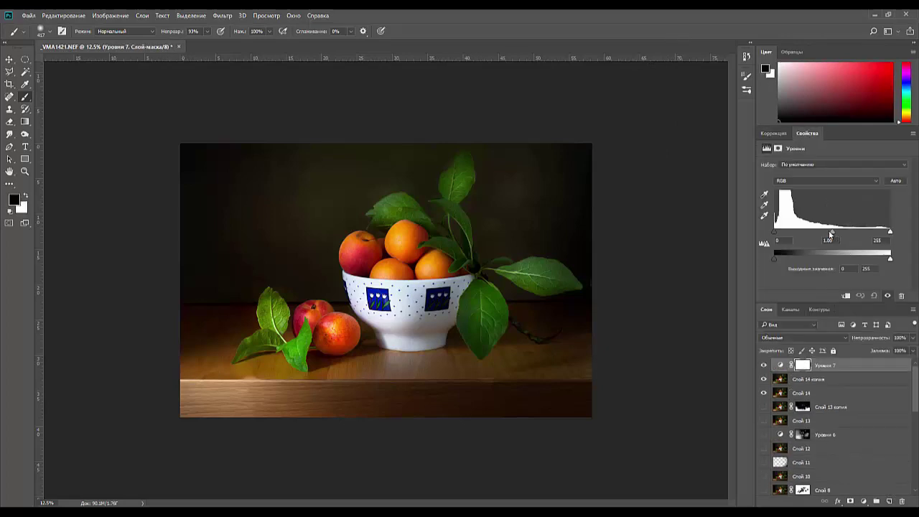
drag(829, 231, 823, 237)
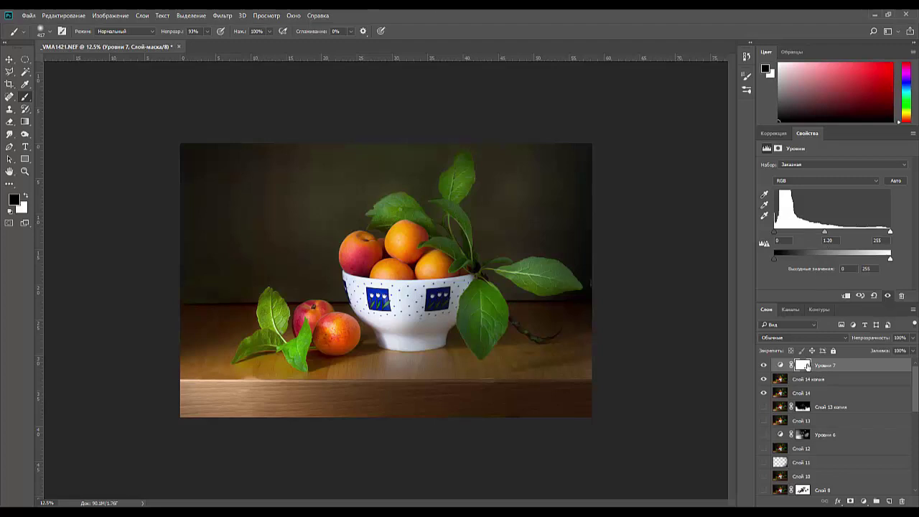
Step: Invert the Levels mask to black and brighten the background and tabletop with white radial gradients at 50% opacity
click(803, 365)
key(ctrl+i)
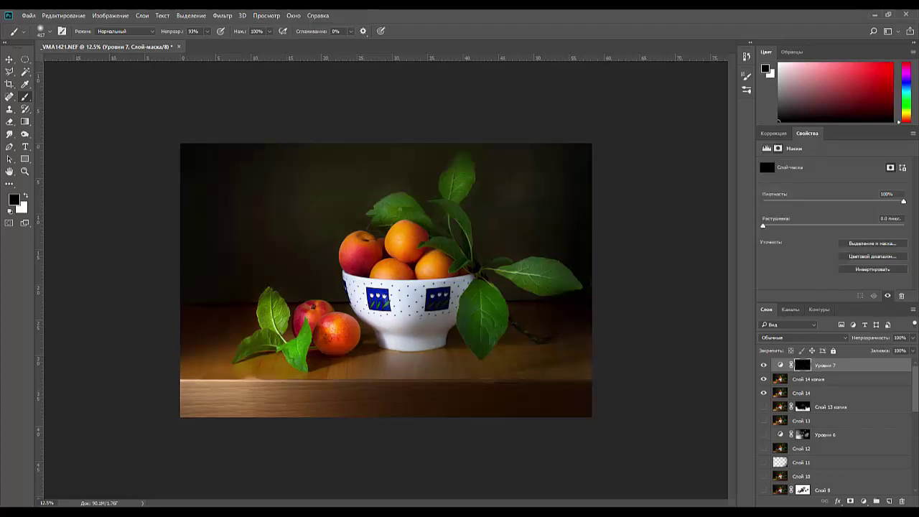
click(27, 122)
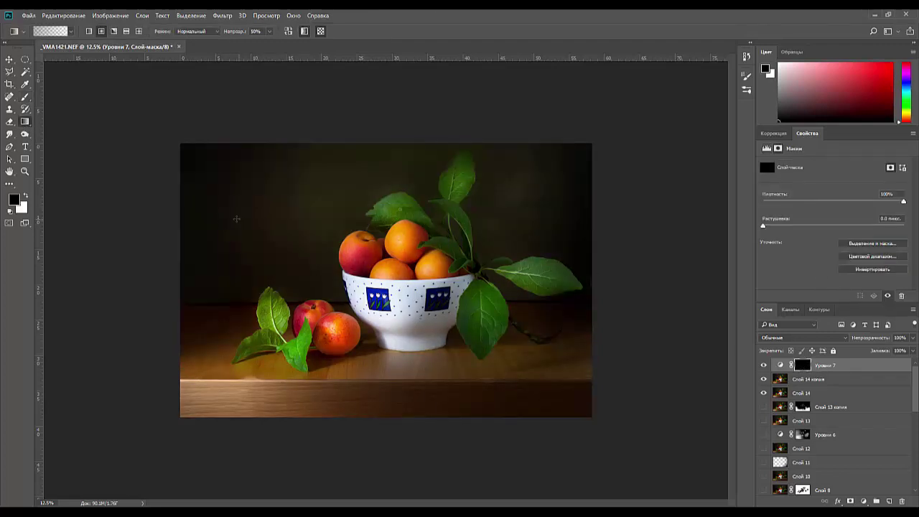
click(25, 197)
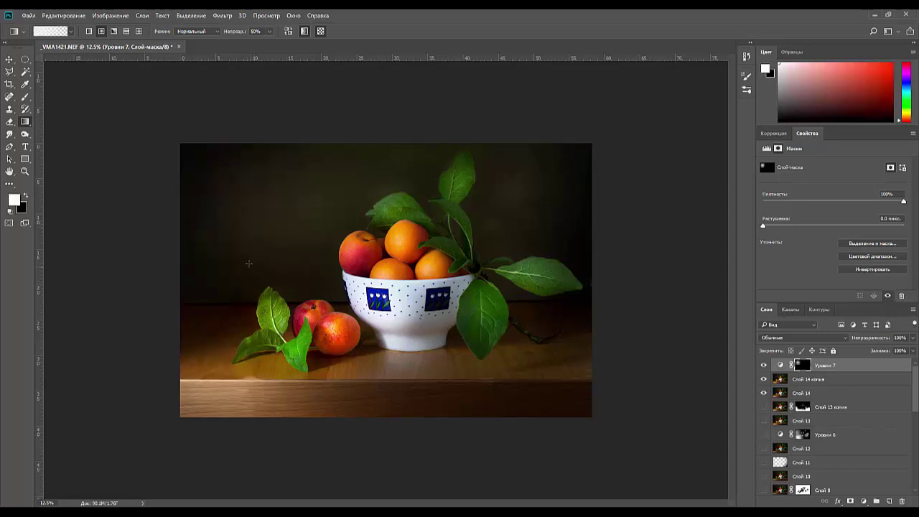
drag(236, 196, 311, 236)
drag(236, 268, 384, 268)
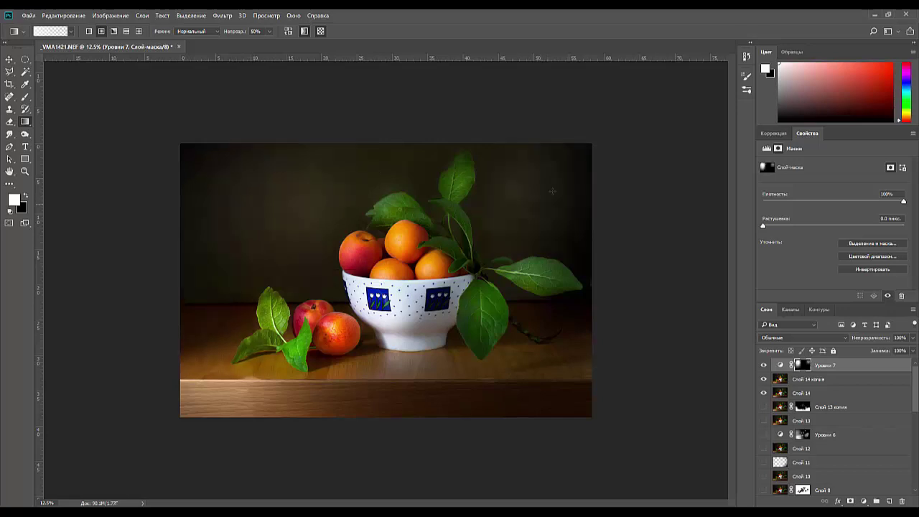
drag(473, 307, 543, 247)
drag(435, 381, 579, 373)
drag(189, 379, 267, 386)
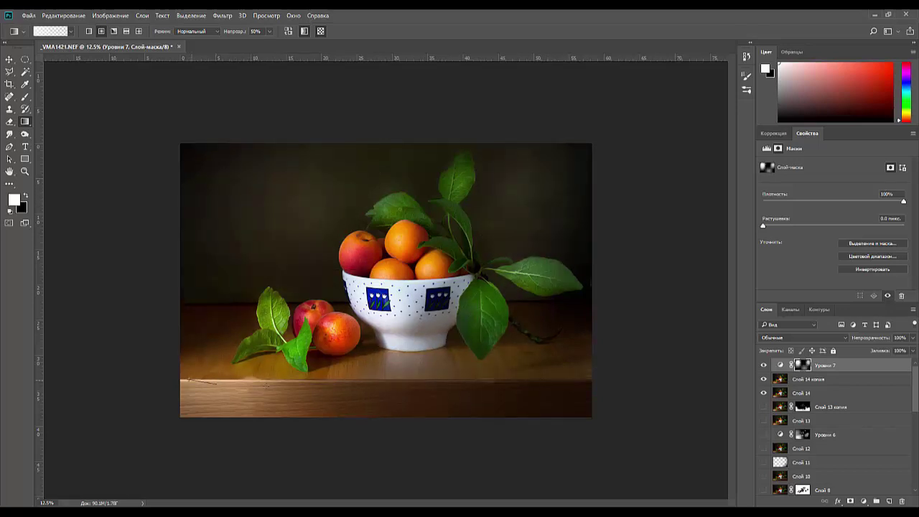
drag(209, 370, 333, 381)
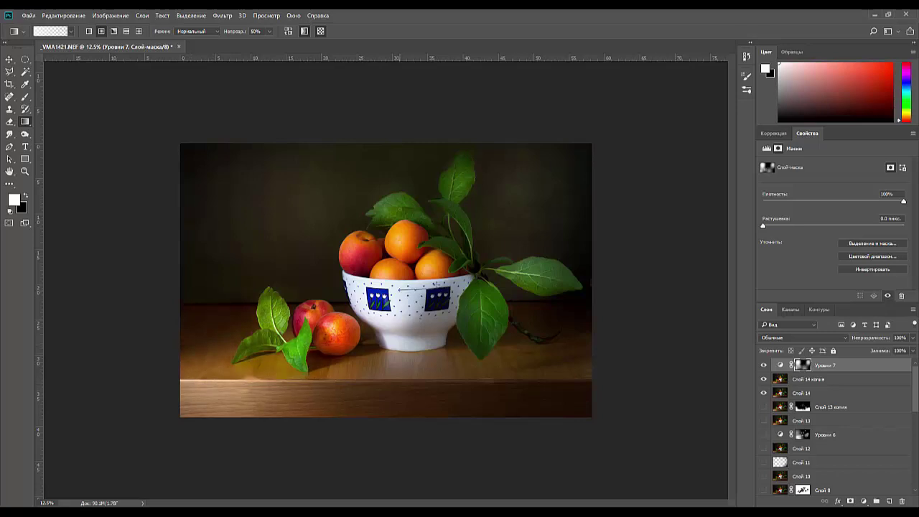
drag(451, 327, 564, 348)
Step: Extend the brightening across the whole picture with large white radial gradients on the Levels mask
key(ctrl+minus)
key(ctrl+minus)
key(ctrl+minus)
key(ctrl+minus)
key(ctrl+minus)
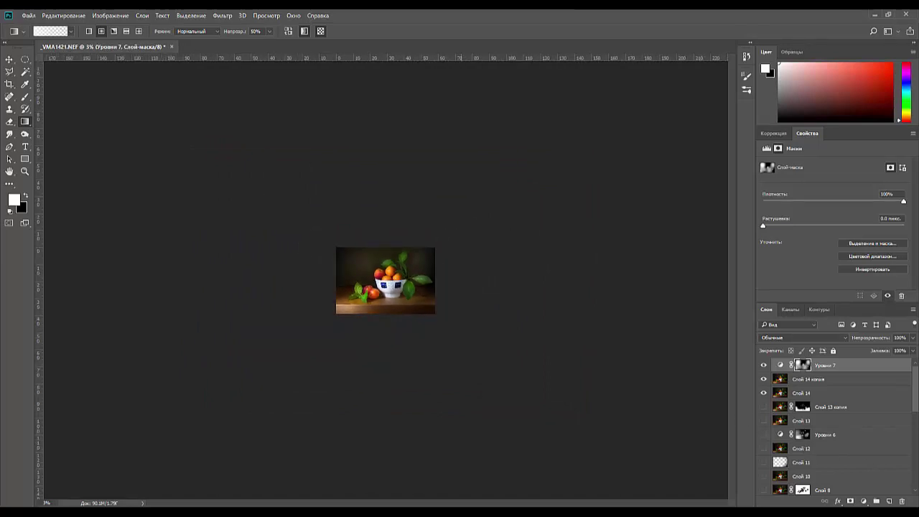
drag(365, 285, 413, 304)
drag(406, 251, 419, 293)
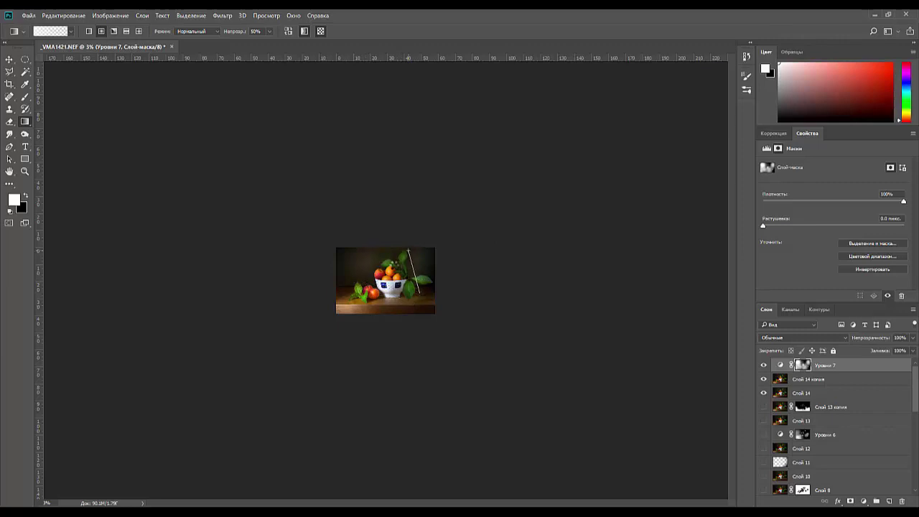
drag(470, 315, 470, 316)
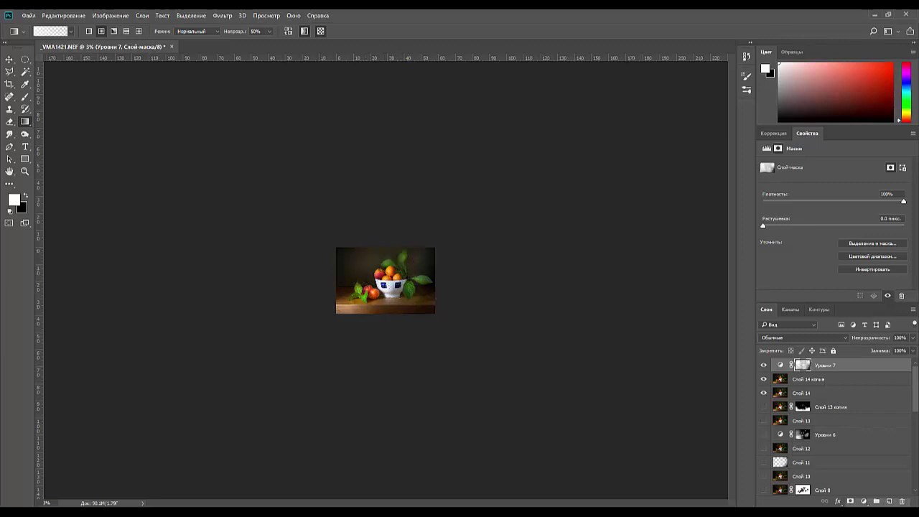
Step: Merge the Levels adjustment Уровни 7 into the layer Слой 14 копия
key(ctrl+plus)
key(ctrl+plus)
key(ctrl+plus)
key(ctrl+plus)
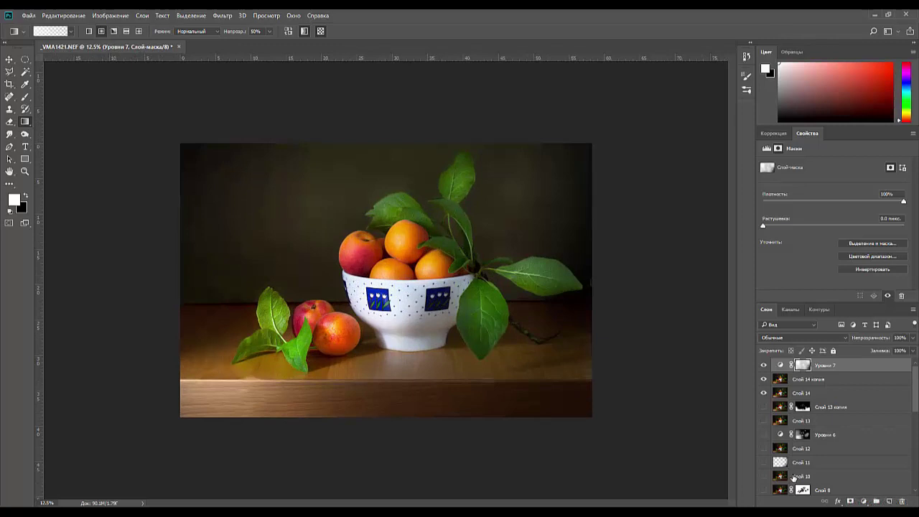
click(816, 368)
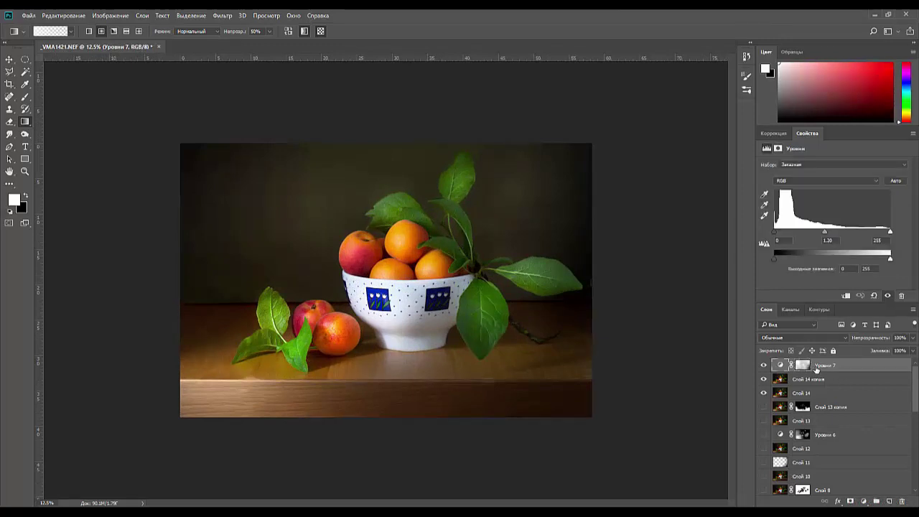
click(814, 379)
Step: Compare the base layer Слой 0 with the brightened result by toggling the visibility of all other layers
scroll(789, 431, down, 5)
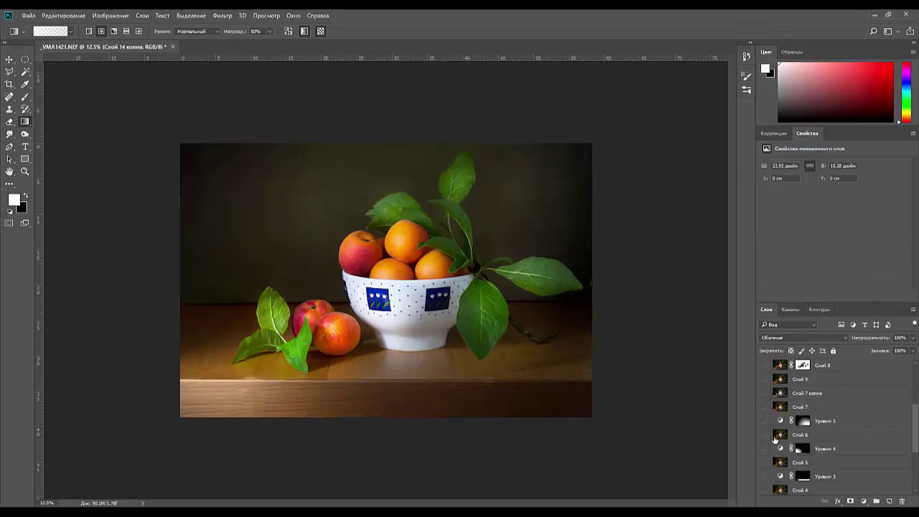
scroll(773, 477, down, 1)
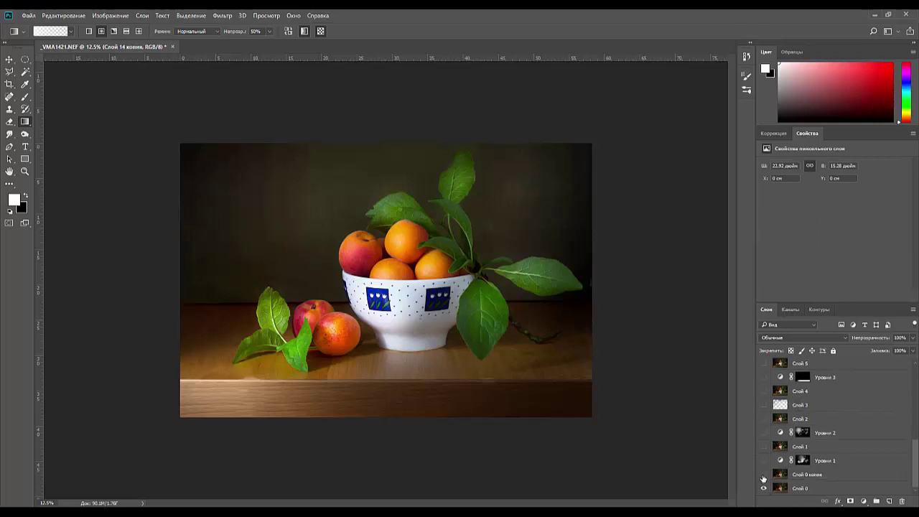
alt+click(763, 488)
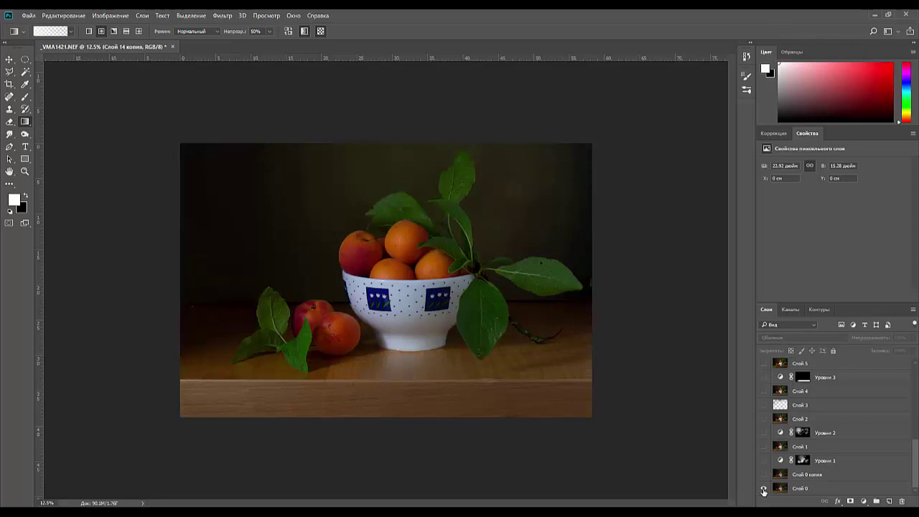
alt+click(764, 489)
alt+click(763, 488)
alt+click(763, 489)
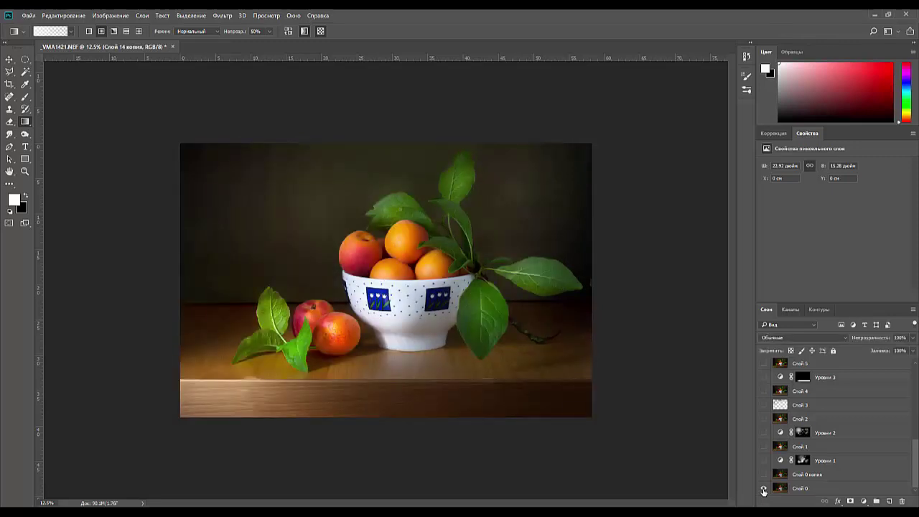
Step: Duplicate Слой 0, move the copy to the top of the layer stack and give it a black mask
click(856, 492)
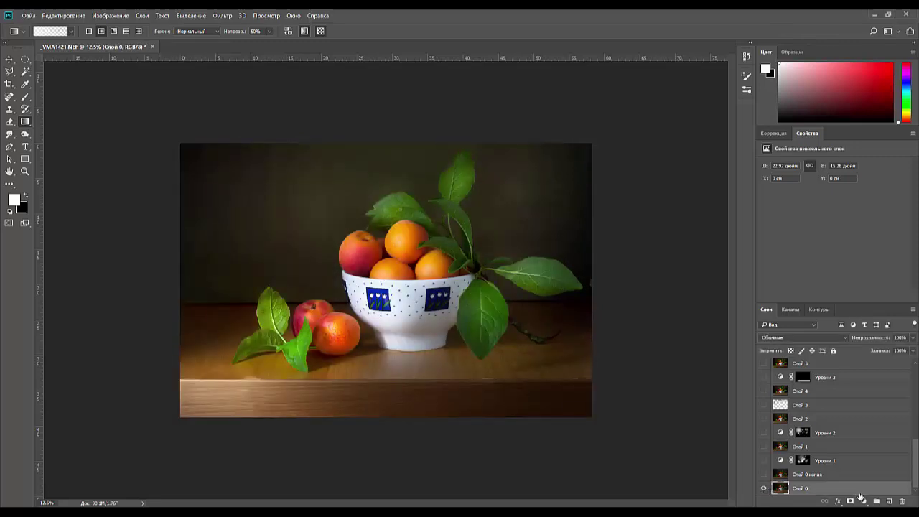
drag(890, 492, 888, 500)
drag(863, 456, 843, 359)
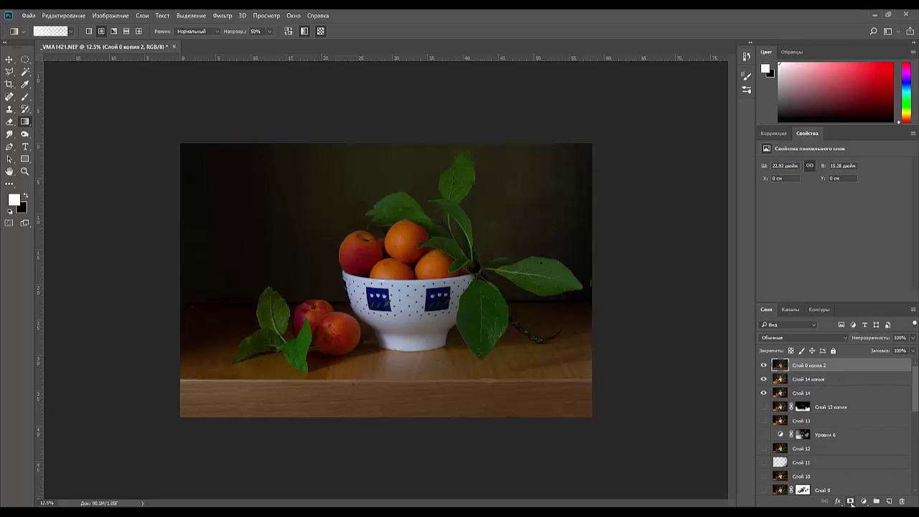
alt+click(850, 501)
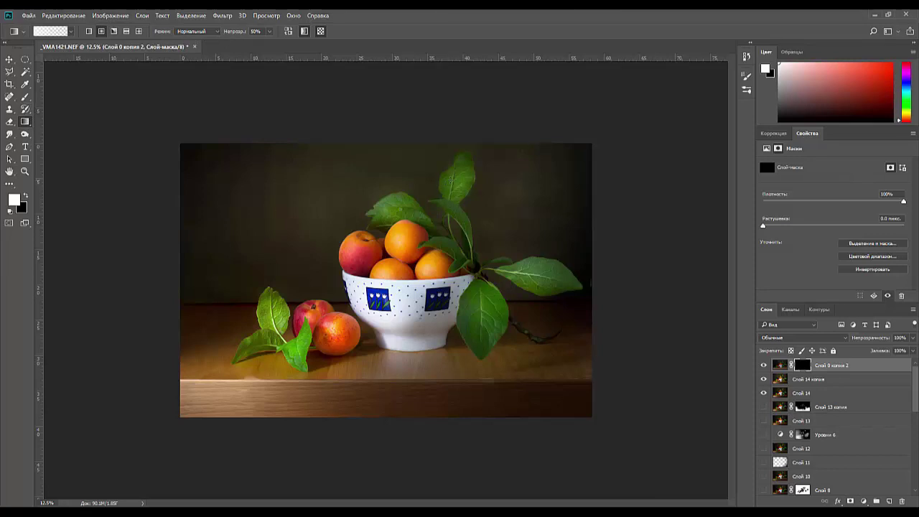
Step: Partly reveal the original over the leaves beside the bowl with white radial gradients on the mask of Слой 0 копия 2
drag(511, 276, 622, 291)
drag(463, 210, 462, 210)
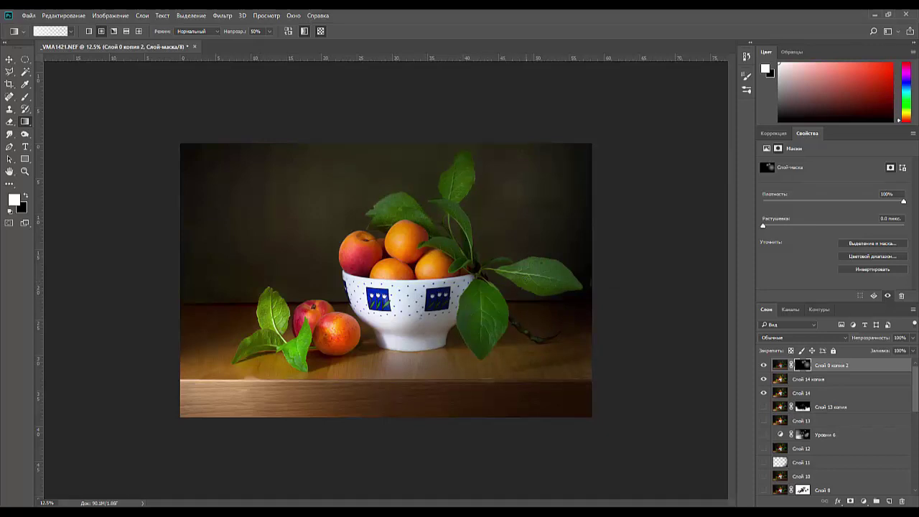
key(ctrl+minus)
key(ctrl+minus)
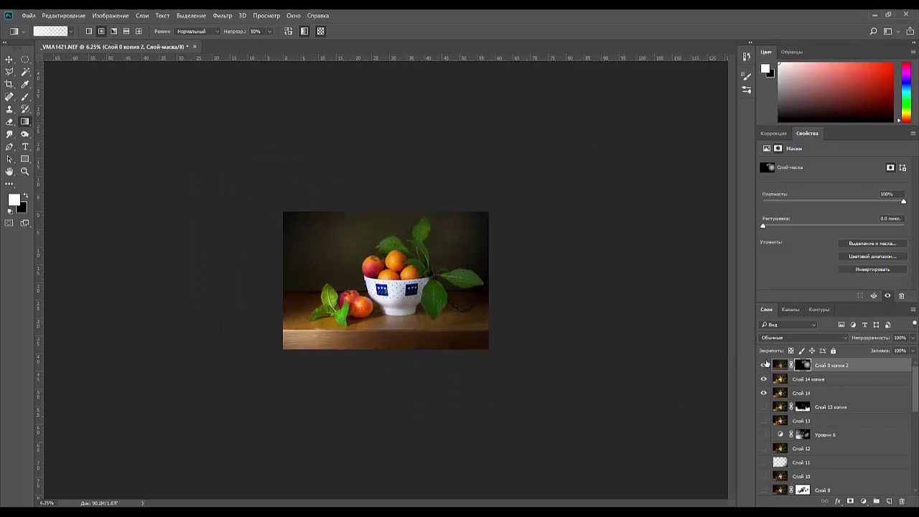
Step: Feather the mask of Слой 0 копия 2 by 73.8 pixels
click(800, 377)
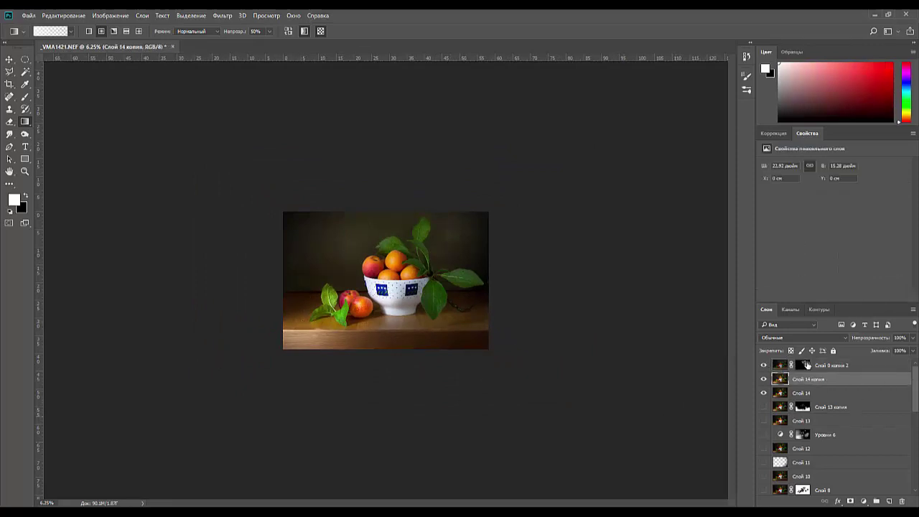
click(804, 364)
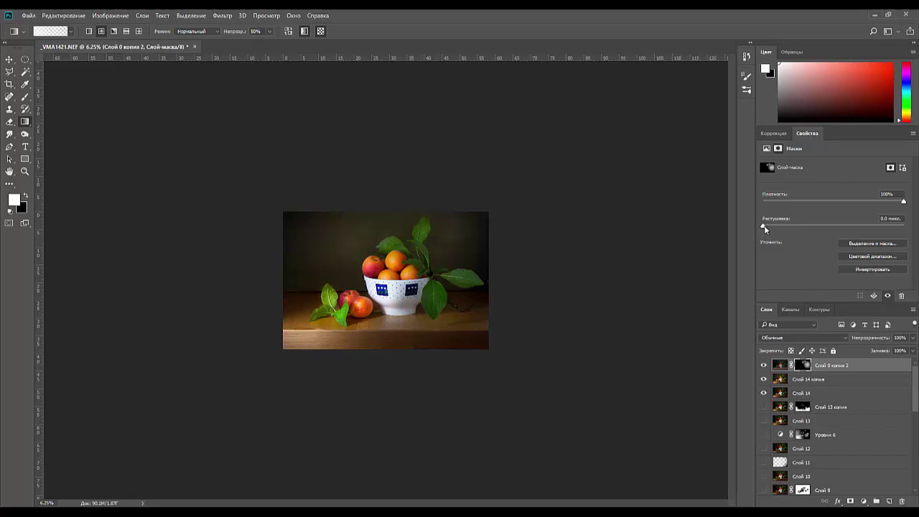
drag(763, 226, 880, 225)
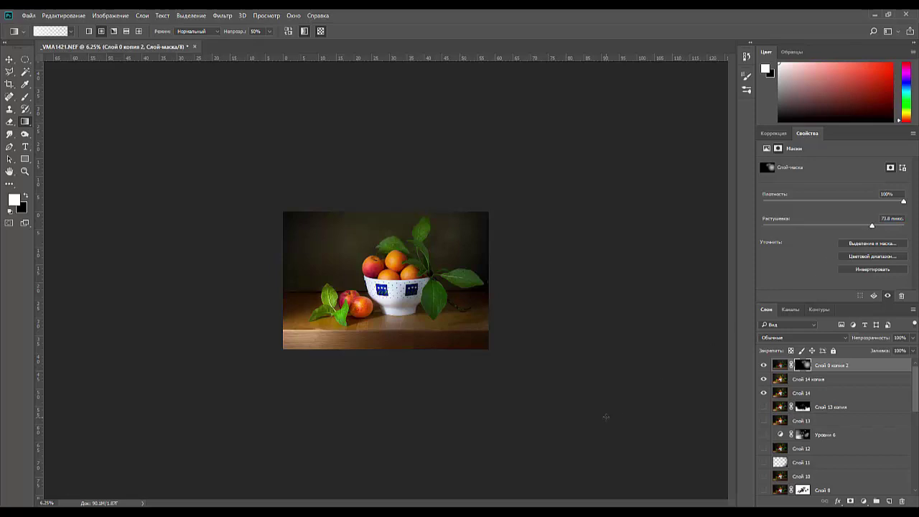
Step: Examine the fruit, bowl and leaves up close, and check the overall balance of the whole picture
key(ctrl+plus)
key(ctrl+plus)
key(ctrl+plus)
key(ctrl+plus)
key(ctrl+plus)
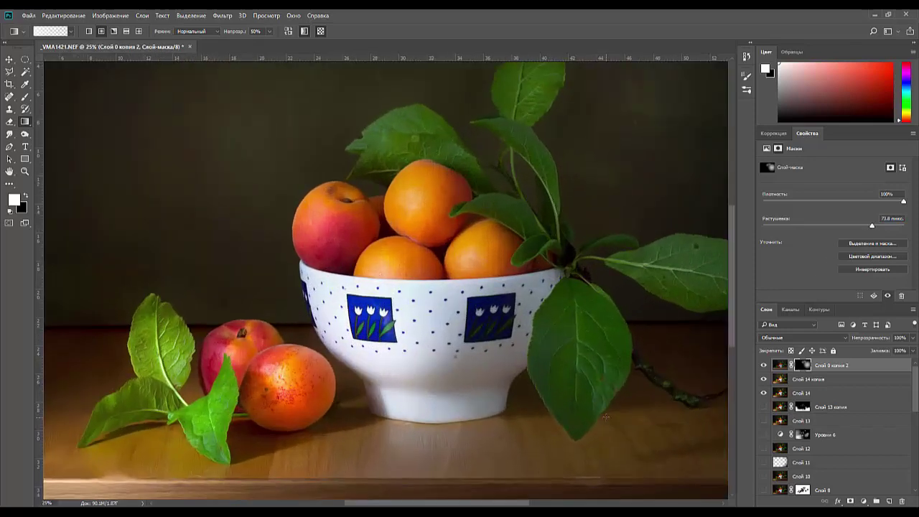
key(ctrl+plus)
key(ctrl+plus)
key(ctrl+plus)
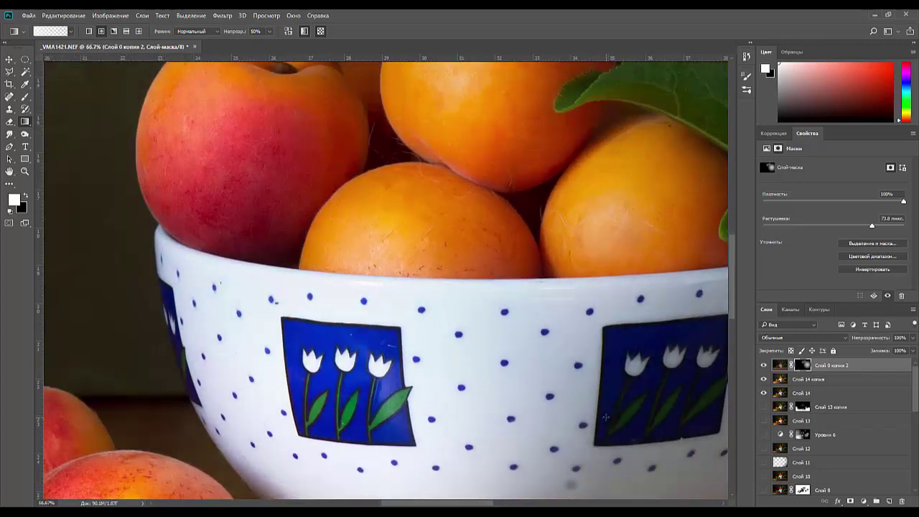
key(ctrl+minus)
key(ctrl+minus)
key(ctrl+minus)
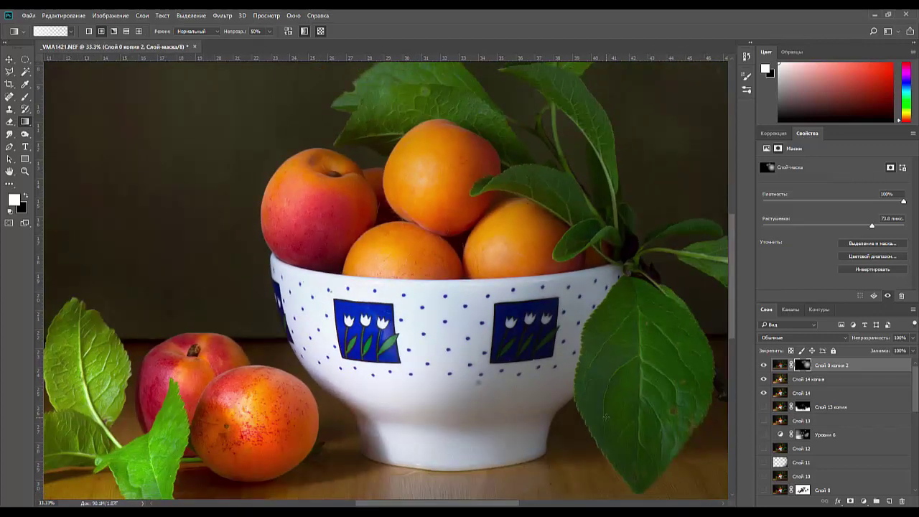
key(ctrl+minus)
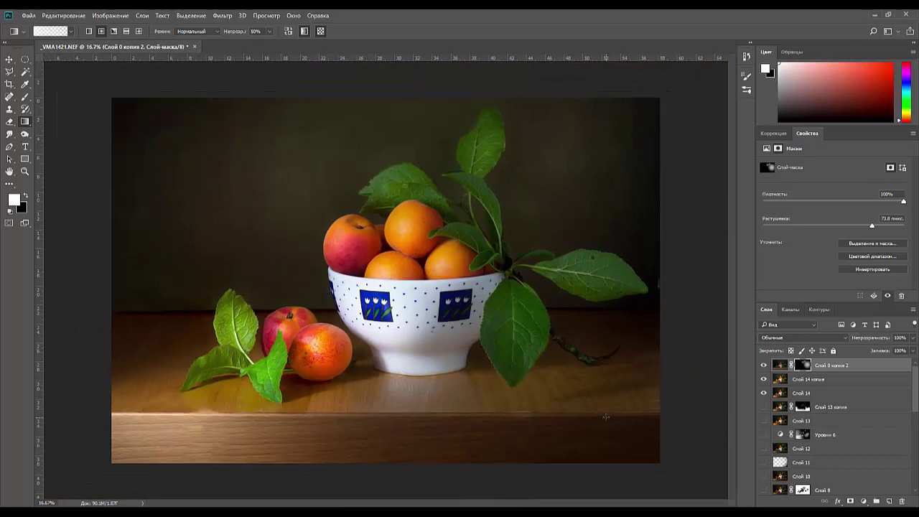
key(ctrl+minus)
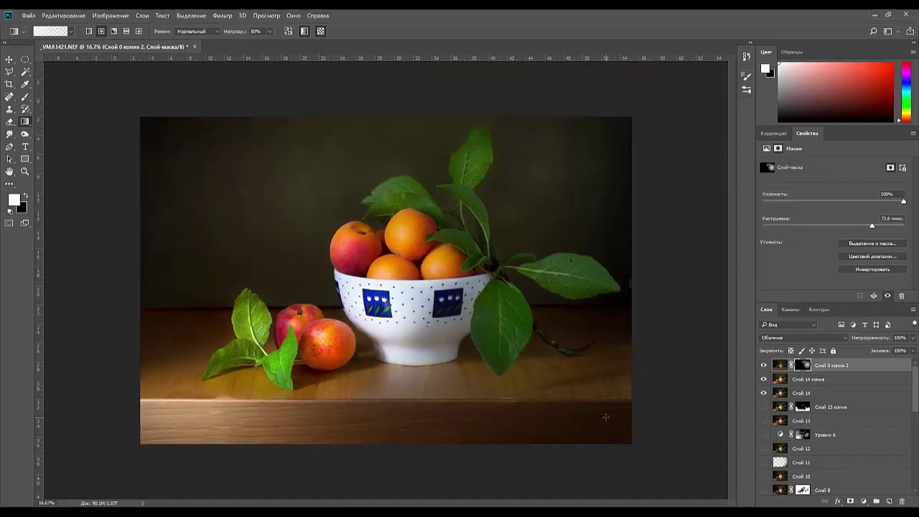